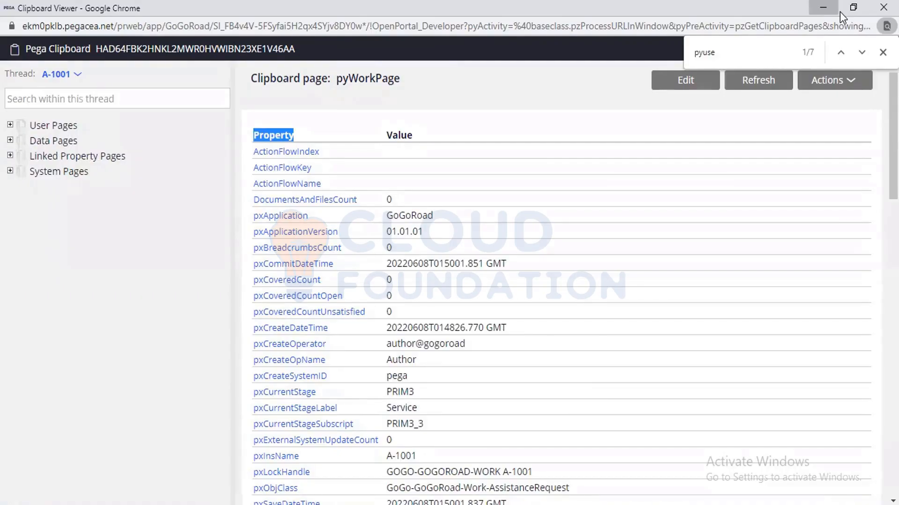
Switch from the Clipboard Viewer to Pega Dev Studio and open the form for creating a property record
left_click(839, 12)
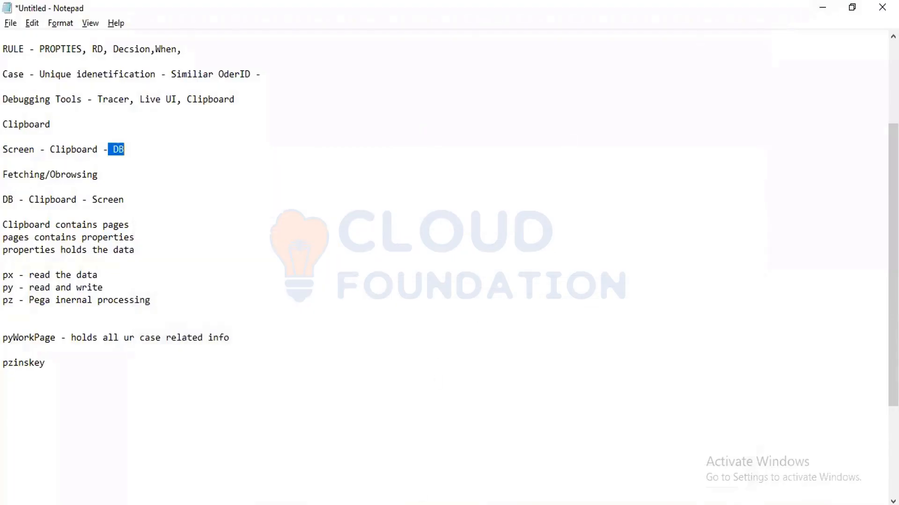
left_click(435, 504)
left_click(322, 468)
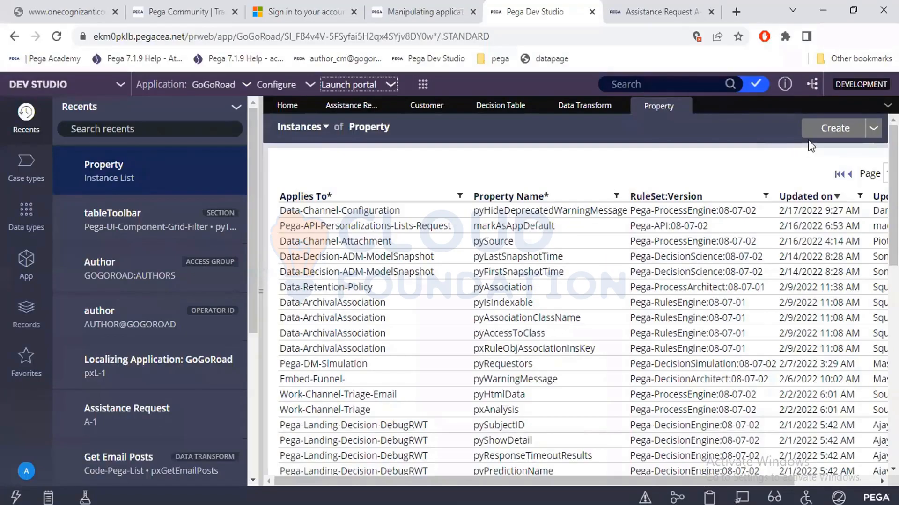
left_click(835, 131)
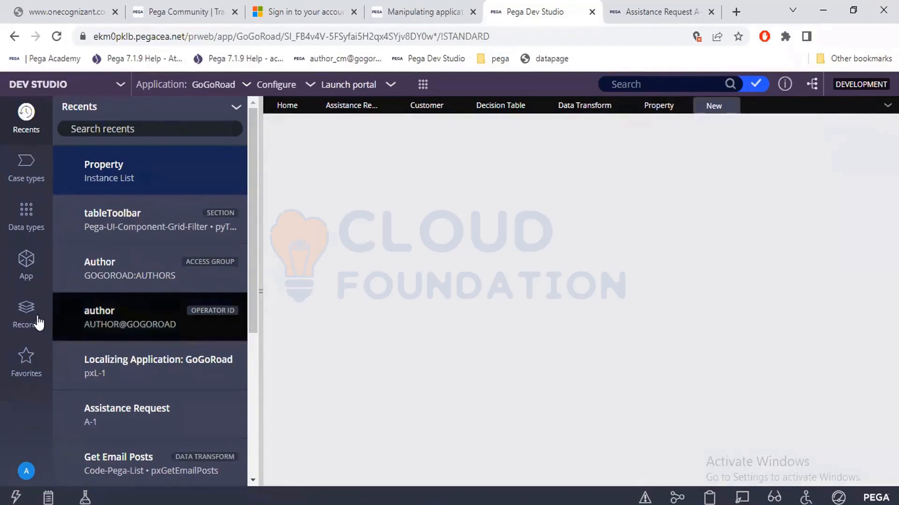
List the Property rules from the Data Model category in the Records explorer and examine the list's columns and page count
left_click(26, 313)
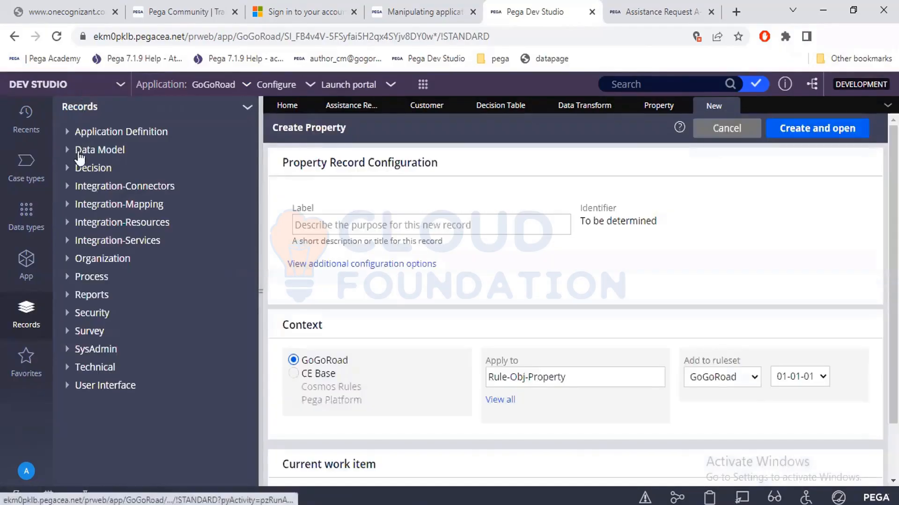
left_click_drag(74, 149, 123, 151)
left_click(123, 151)
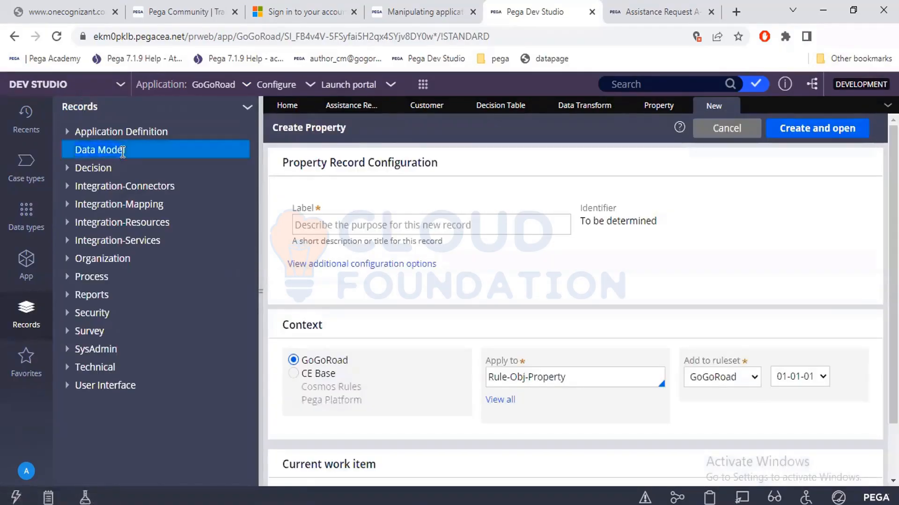
left_click(67, 150)
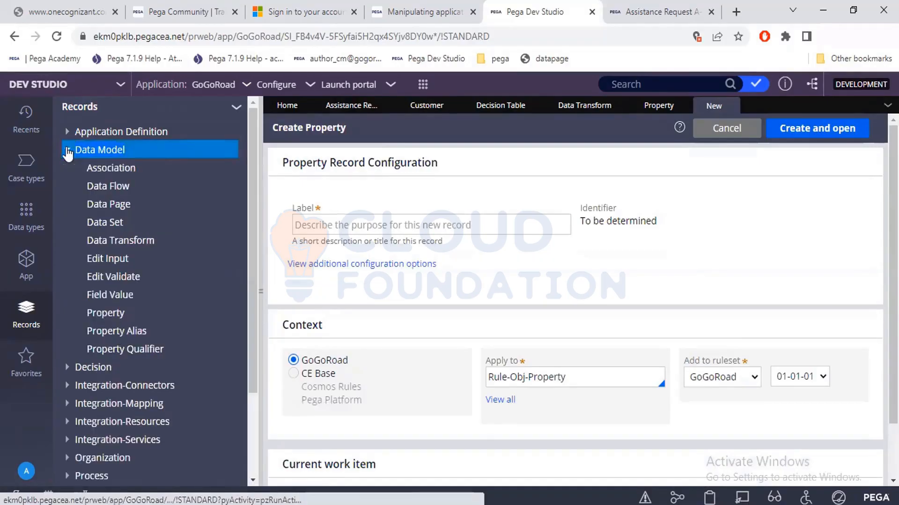
left_click(106, 313)
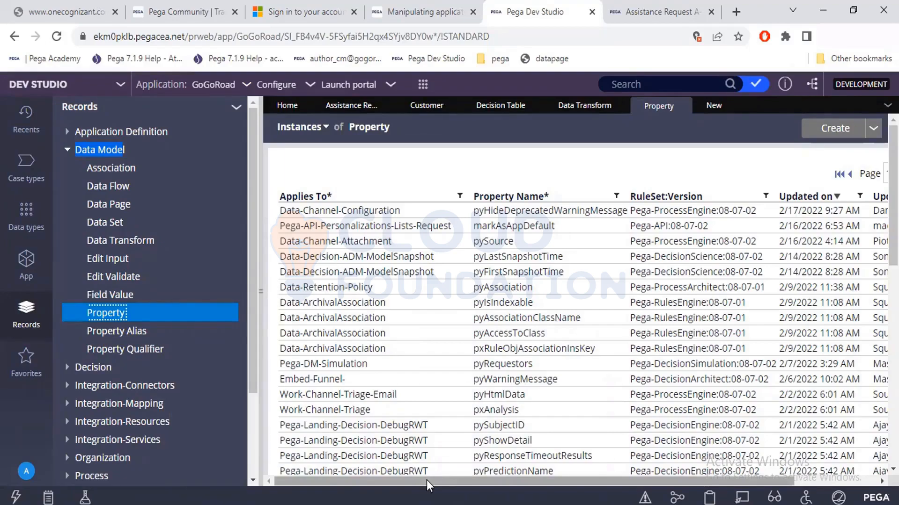
left_click_drag(426, 480, 597, 482)
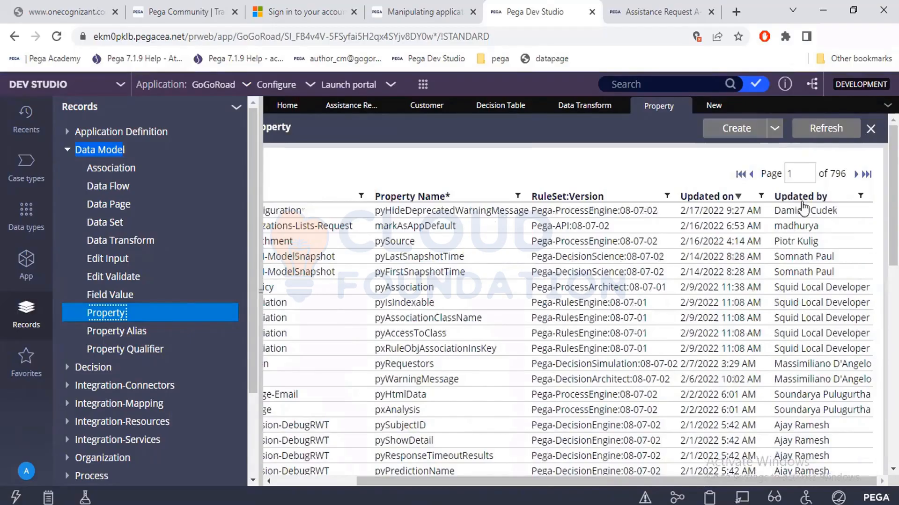
left_click_drag(833, 176, 844, 177)
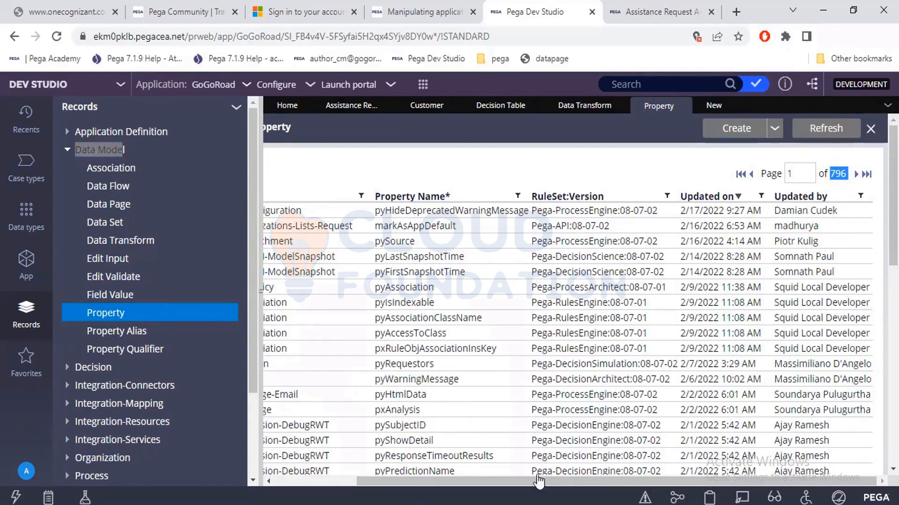
left_click_drag(534, 480, 440, 480)
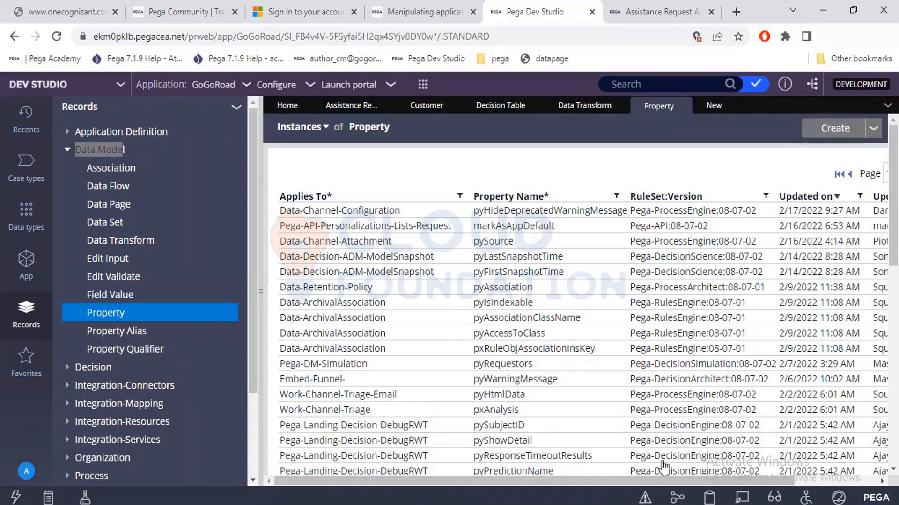
left_click_drag(661, 482, 796, 464)
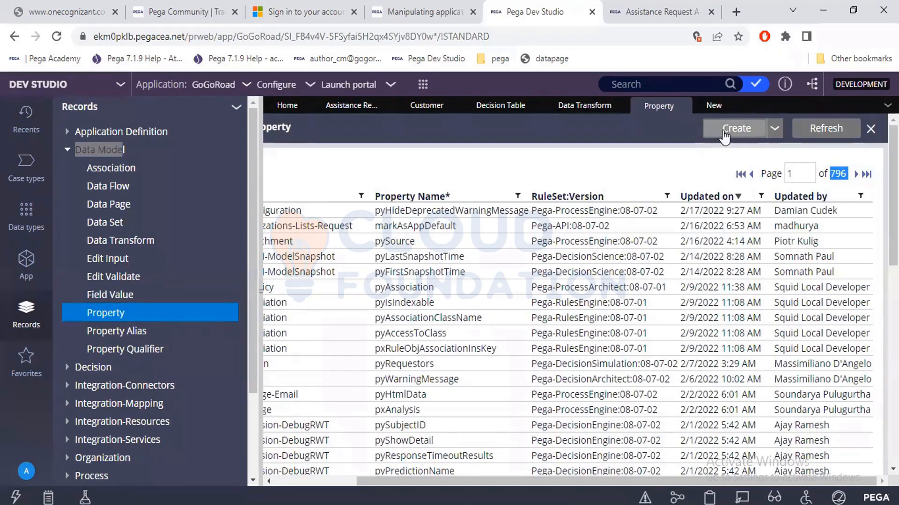
Return to the new property record form and set the label to FullName
left_click(724, 135)
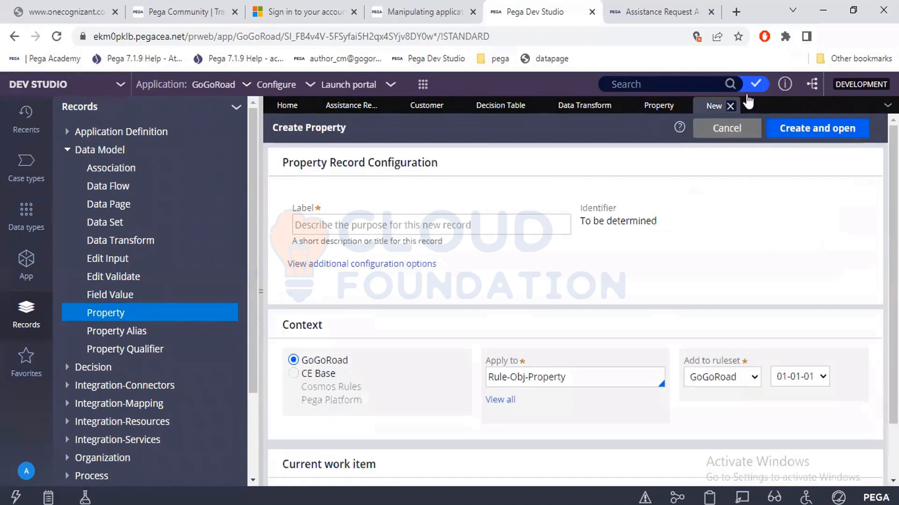
left_click(572, 378)
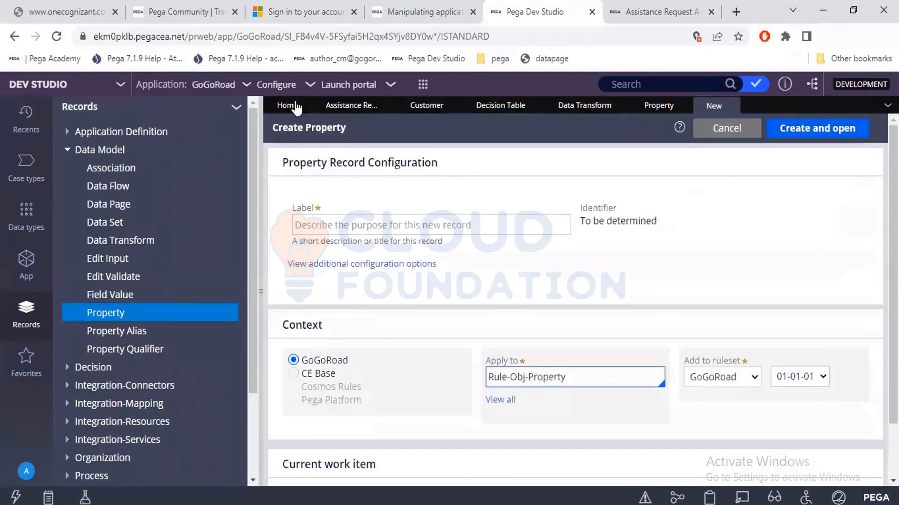
left_click(350, 107)
left_click_drag(349, 130, 270, 128)
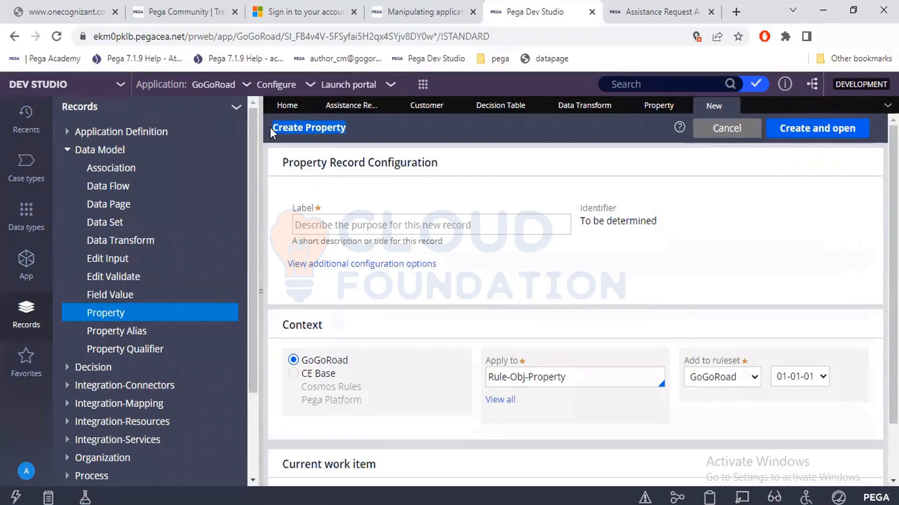
left_click(321, 222)
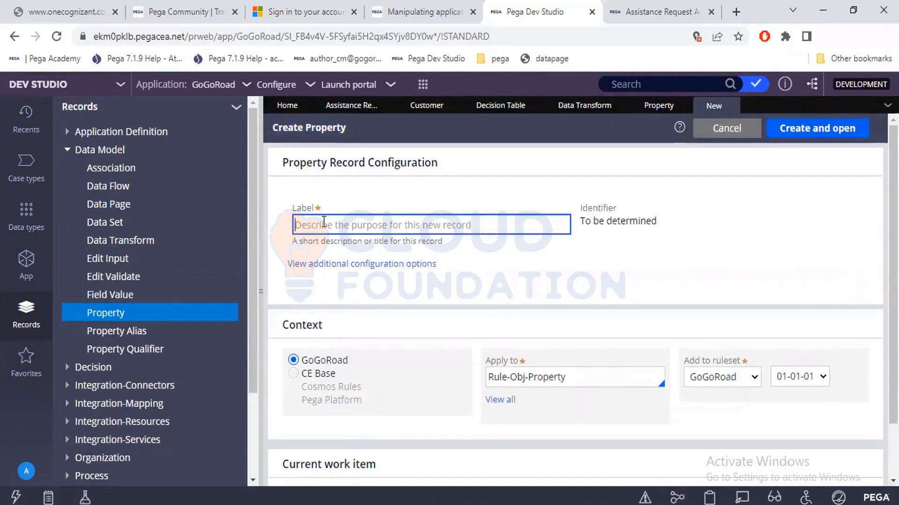
type("Full")
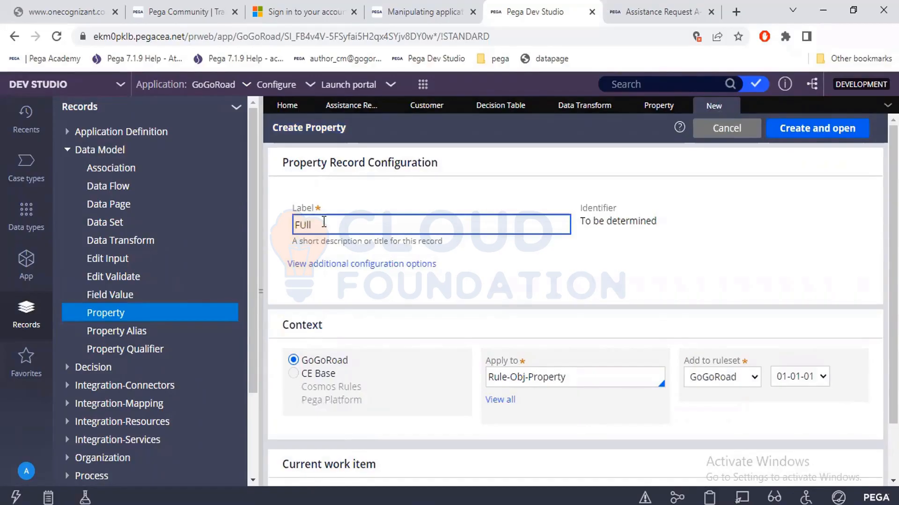
key("BackSpace")
key("BackSpace")
key("BackSpace")
type("ullName")
left_click(518, 267)
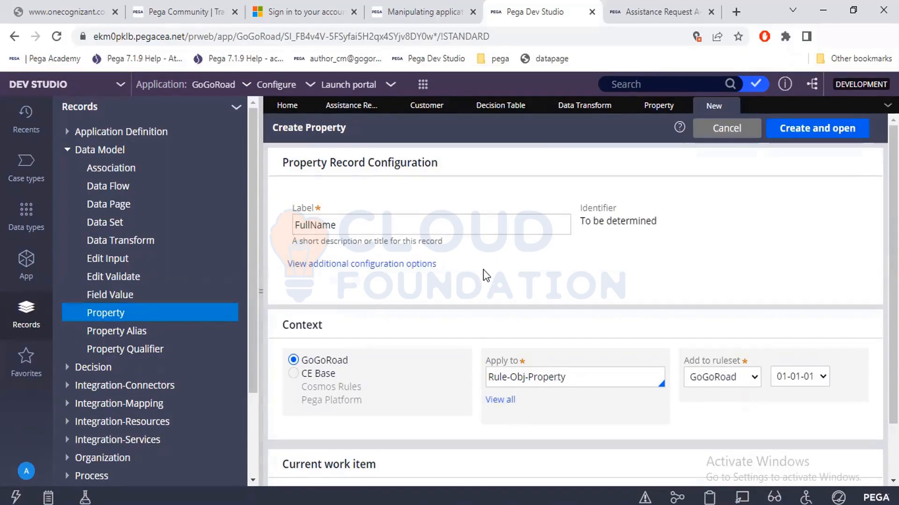
Show the application's class tree, switch to the Clipboard Viewer and expand User Pages down to pyWorkPage
left_click(33, 259)
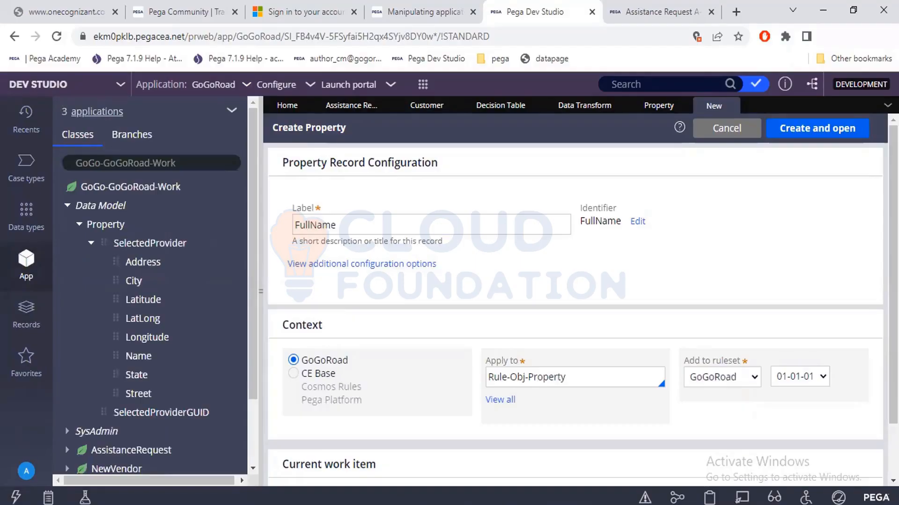
left_click(525, 466)
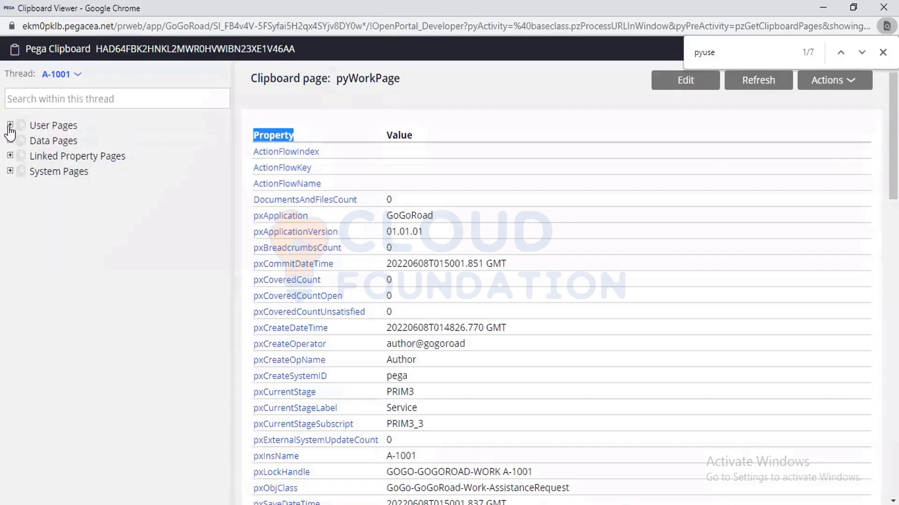
left_click(10, 125)
left_click(133, 405)
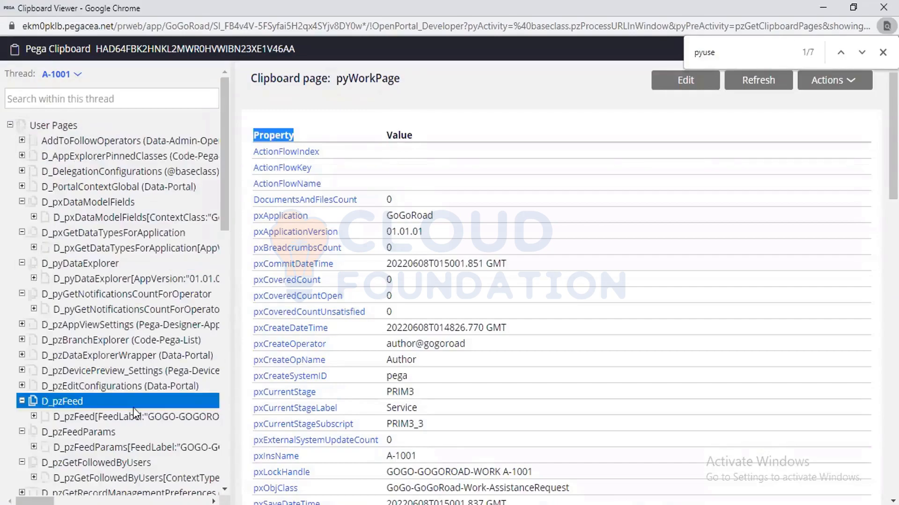
scroll(146, 449, "down", 7)
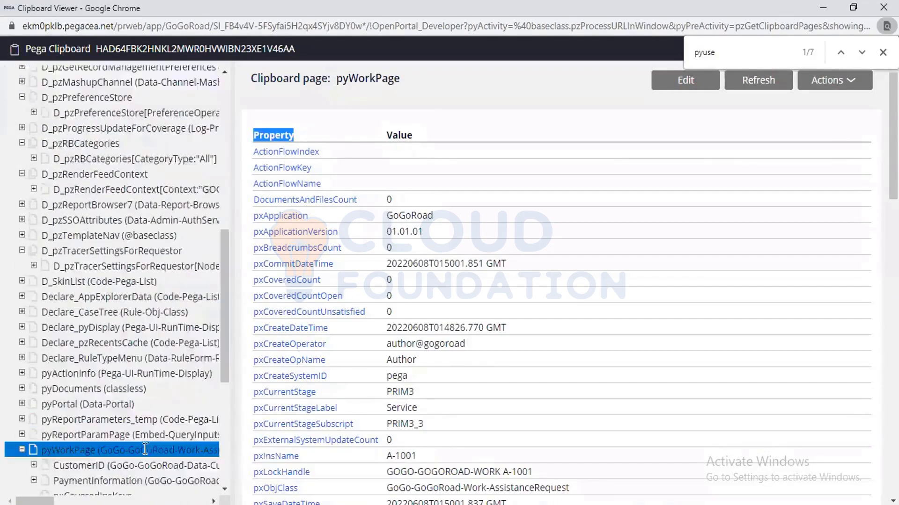
scroll(145, 449, "down", 5)
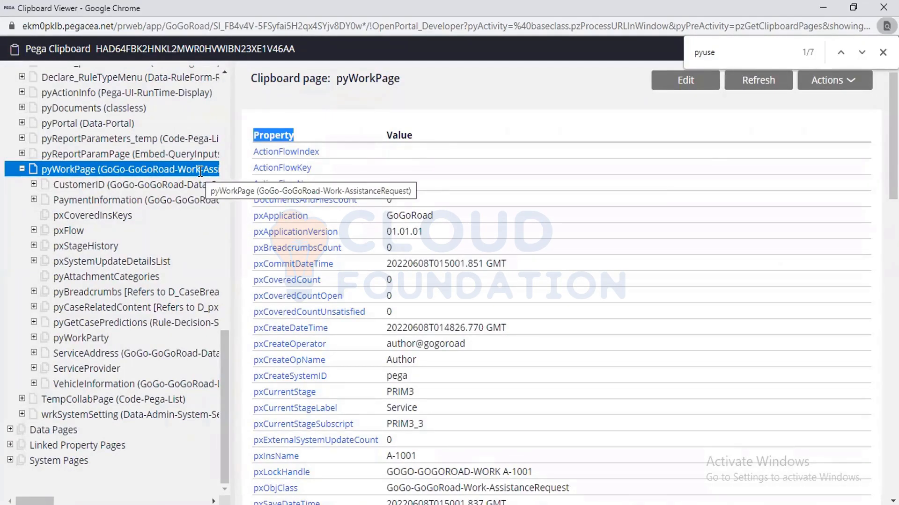
Search the pyWorkPage clipboard page for "pxobj" and look at the matching property
key("ctrl+f")
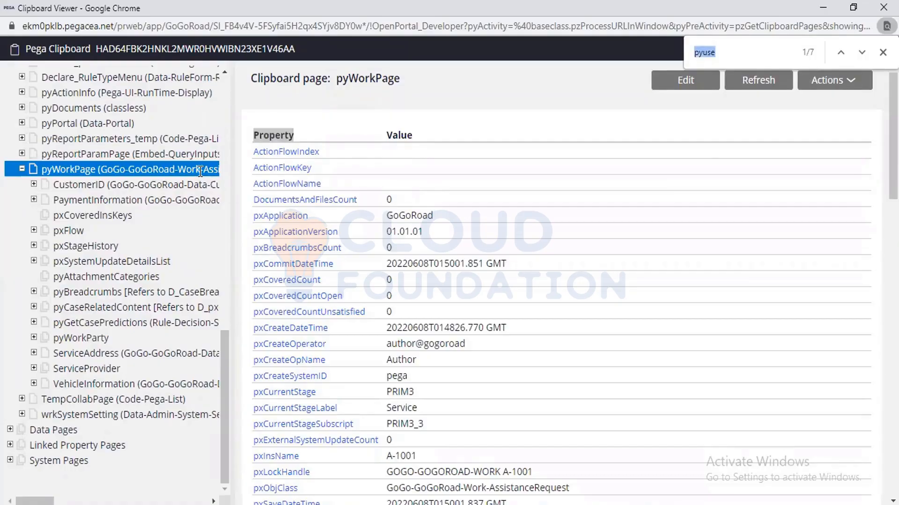
type("pxobj")
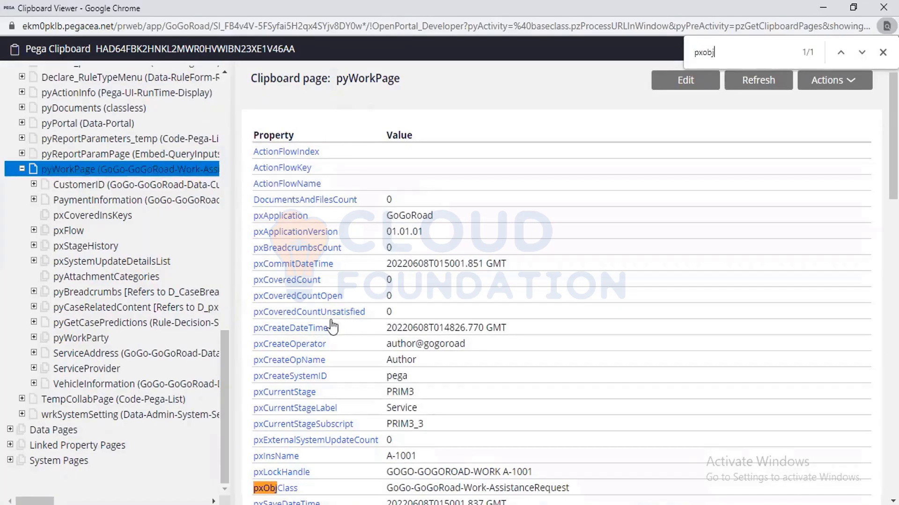
scroll(331, 327, "down", 3)
scroll(332, 326, "down", 2)
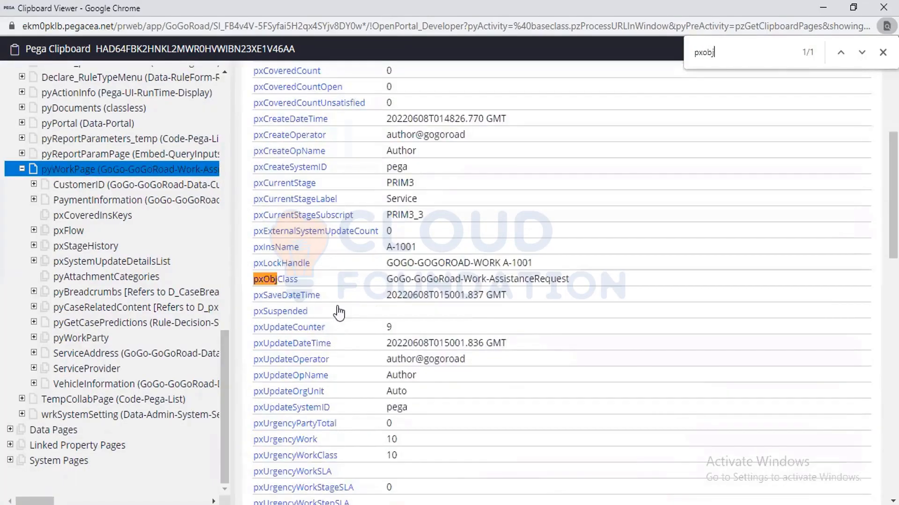
Switch to Notepad and add a long dashed line followed by "pyId, pxObjClass," after the Clipboard heading
key("alt+Tab")
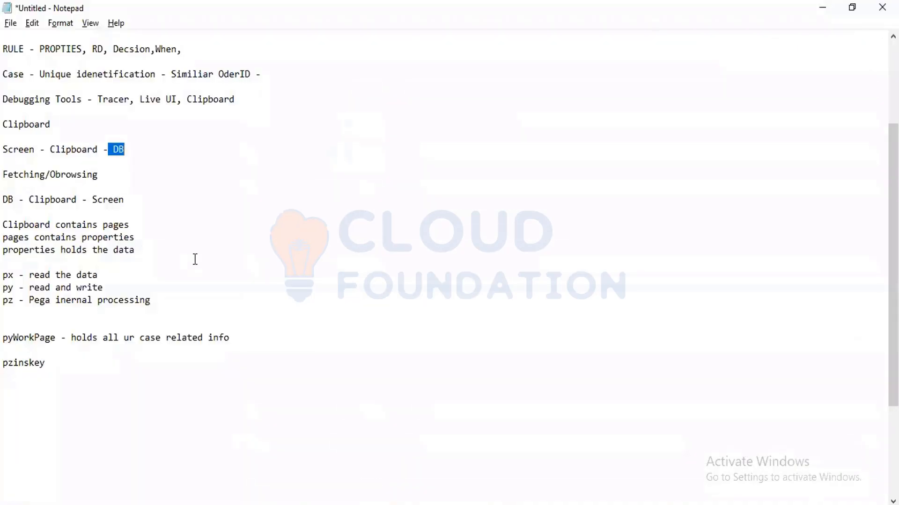
left_click(66, 126)
type("--")
key("BackSpace")
type("-------------------------------------------------------------------  pyI")
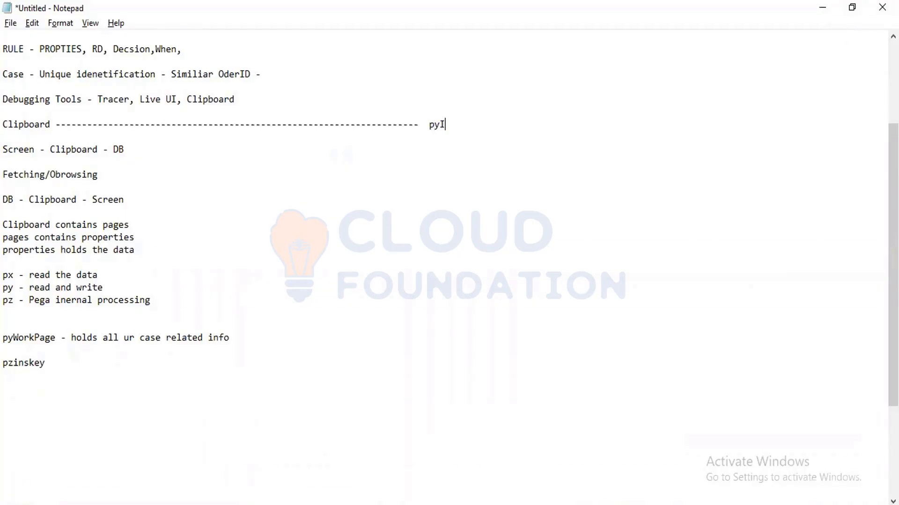
type("d, pxObjClass,")
Add the line "Class == Database table" below the pzinskey note, separated by a blank line
key("Return")
key("Return")
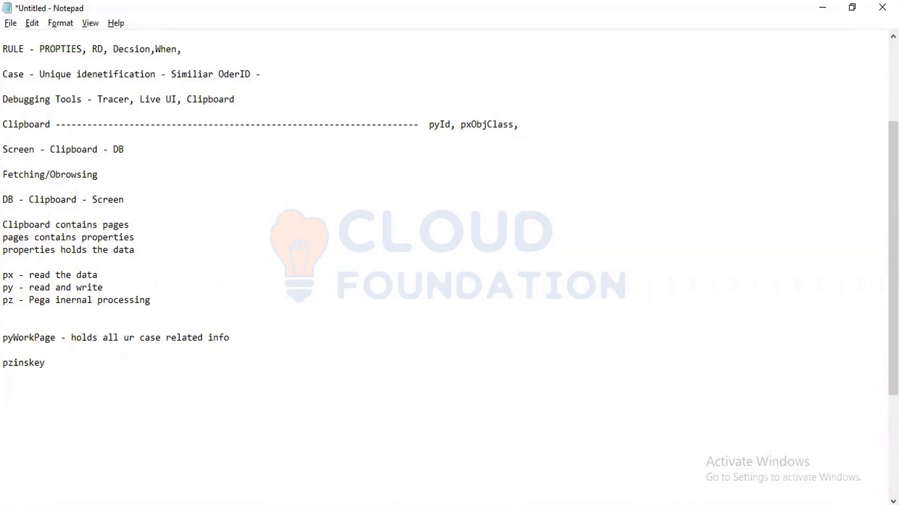
type("Class == Database table")
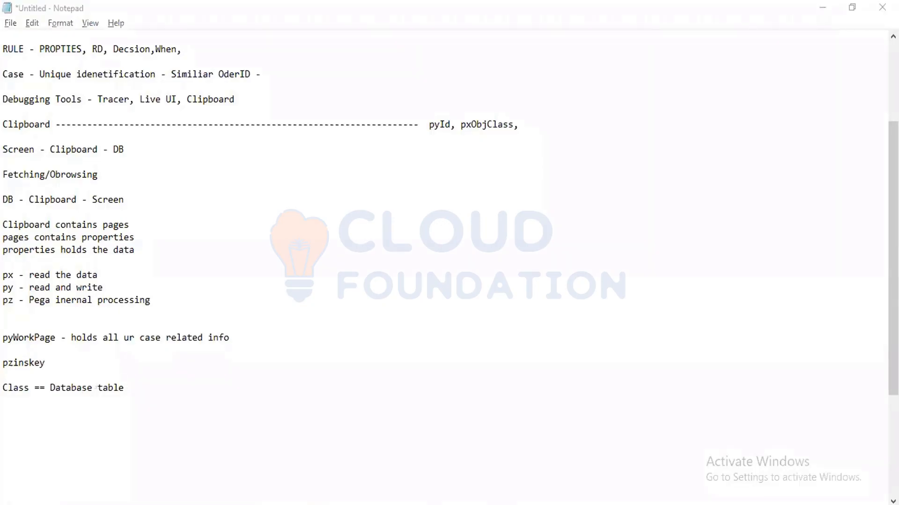
Switch back to Dev Studio and open the definition of the GoGo-GoGoRoad-Work class
left_click(258, 449)
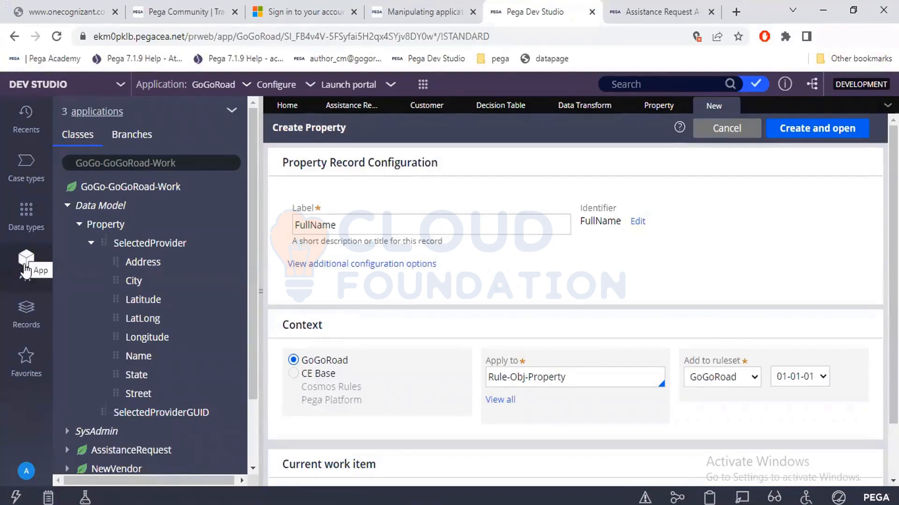
left_click(153, 163)
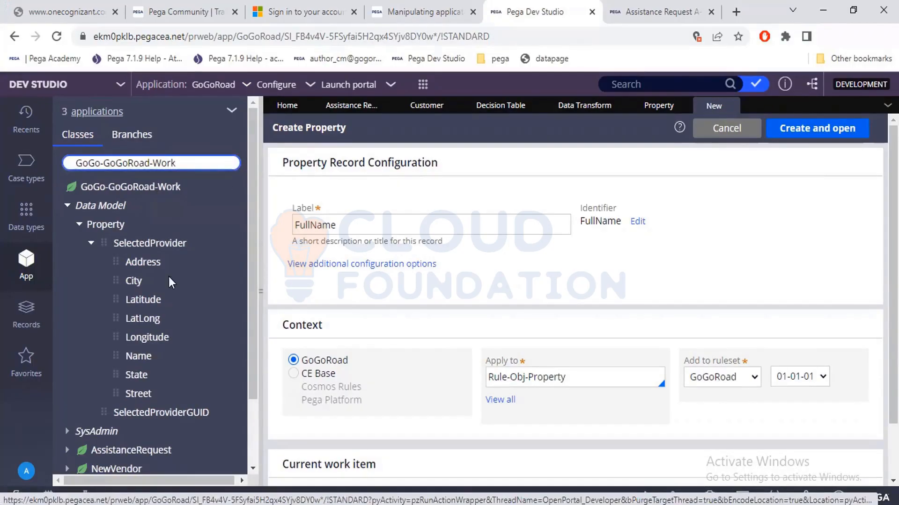
left_click(148, 186)
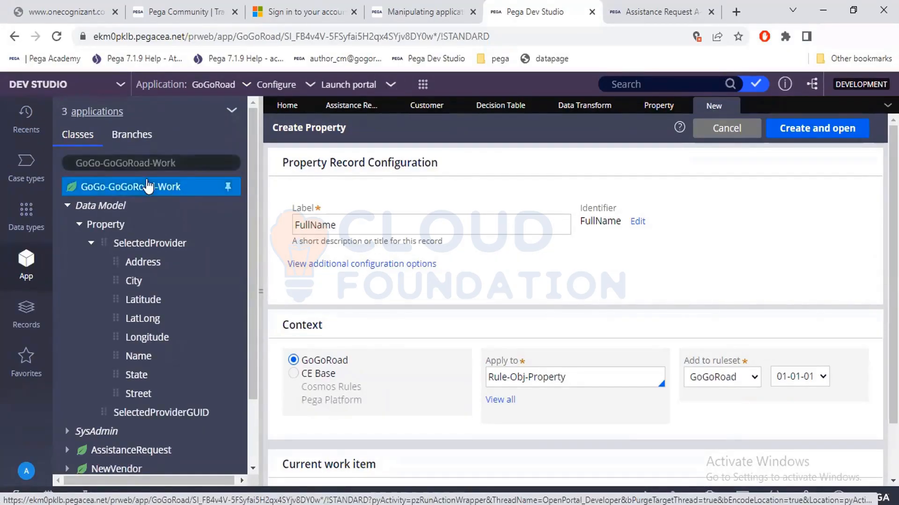
right_click(148, 187)
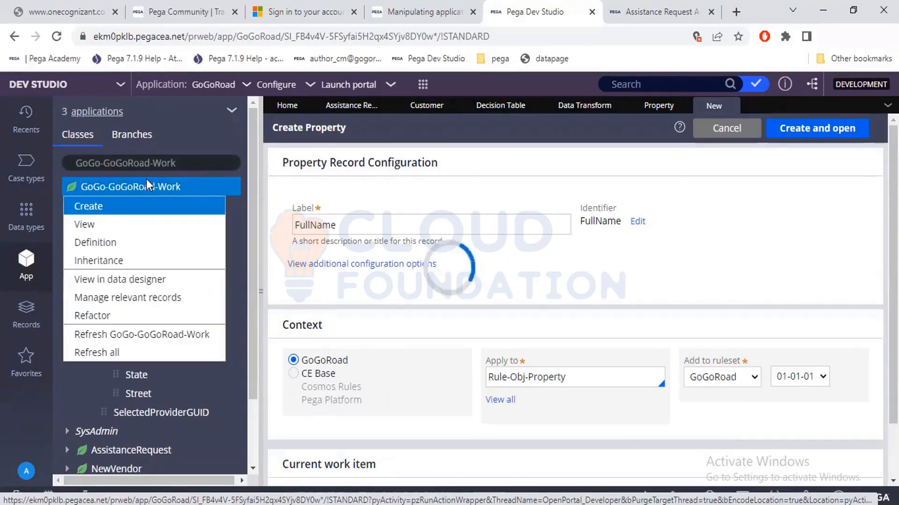
left_click(114, 243)
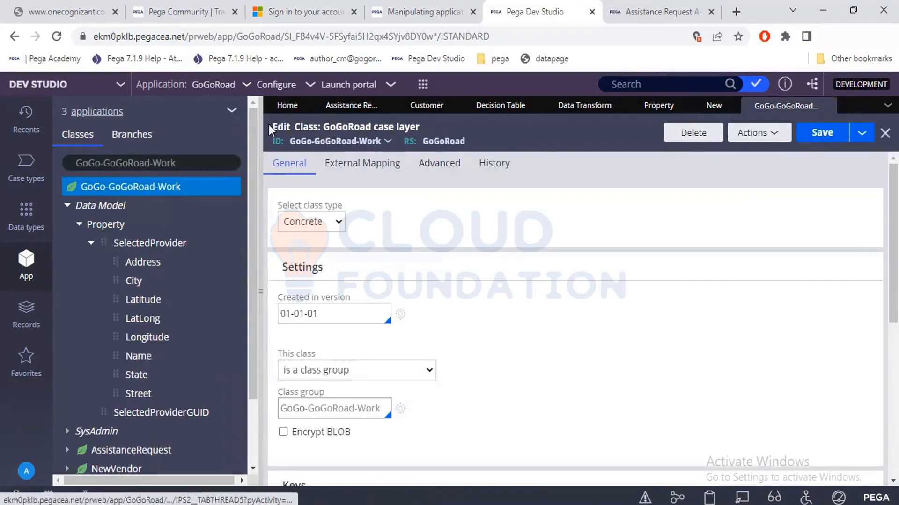
left_click_drag(271, 125, 318, 124)
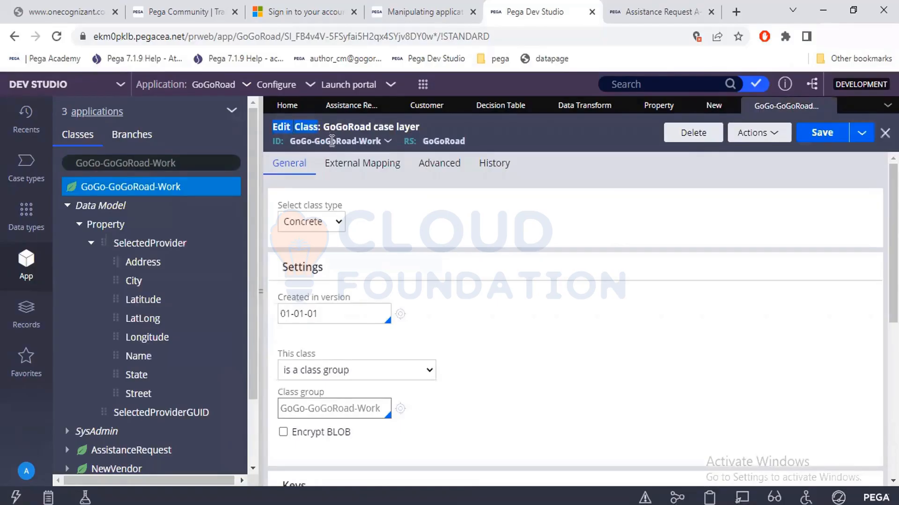
Test the GoGo-GoGoRoad-Work class's connection to its database table and examine the class-to-table mapping in the maximized results window
left_click(483, 397)
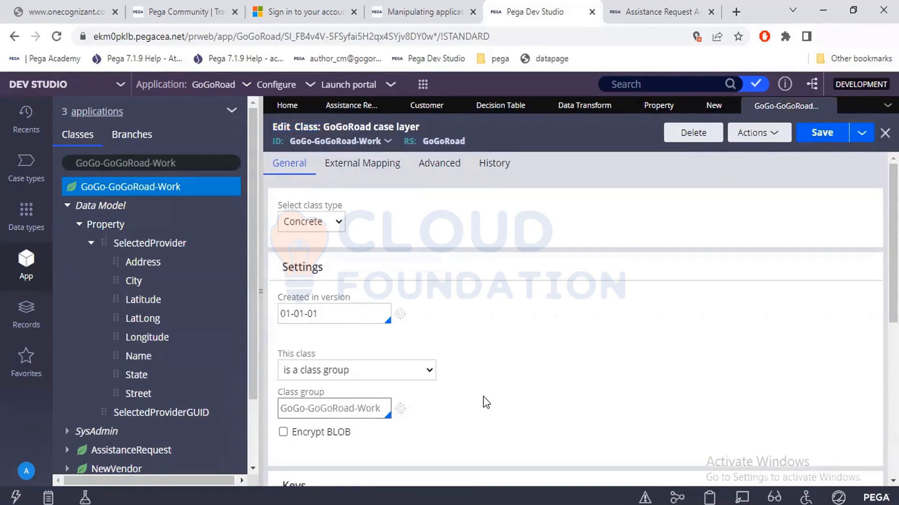
scroll(483, 397, "down", 5)
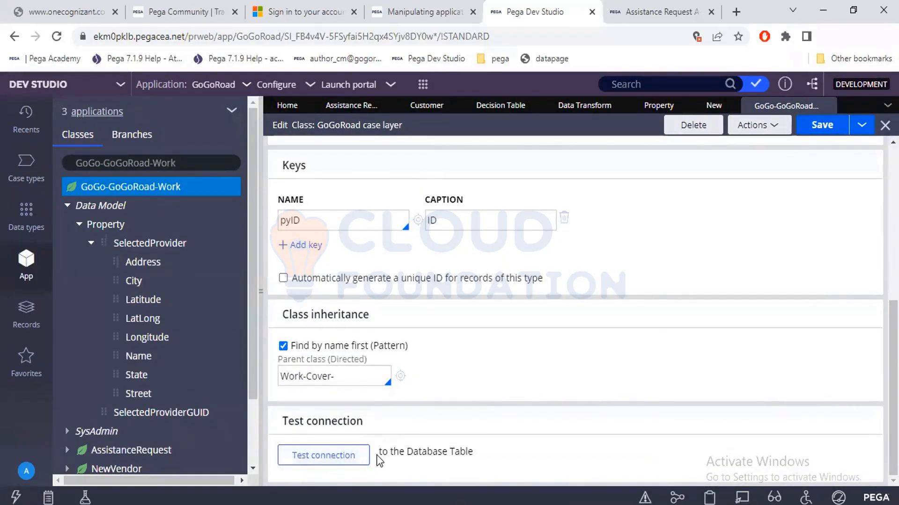
left_click_drag(377, 452, 476, 452)
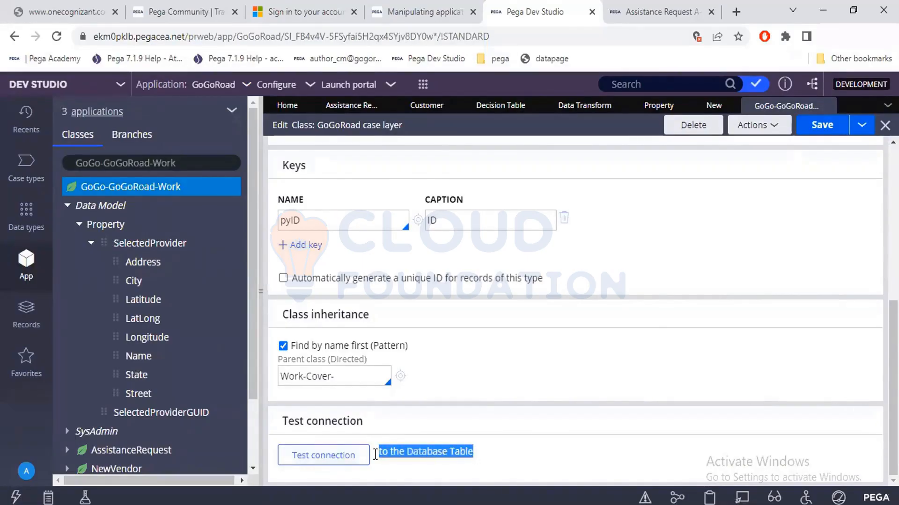
left_click(339, 464)
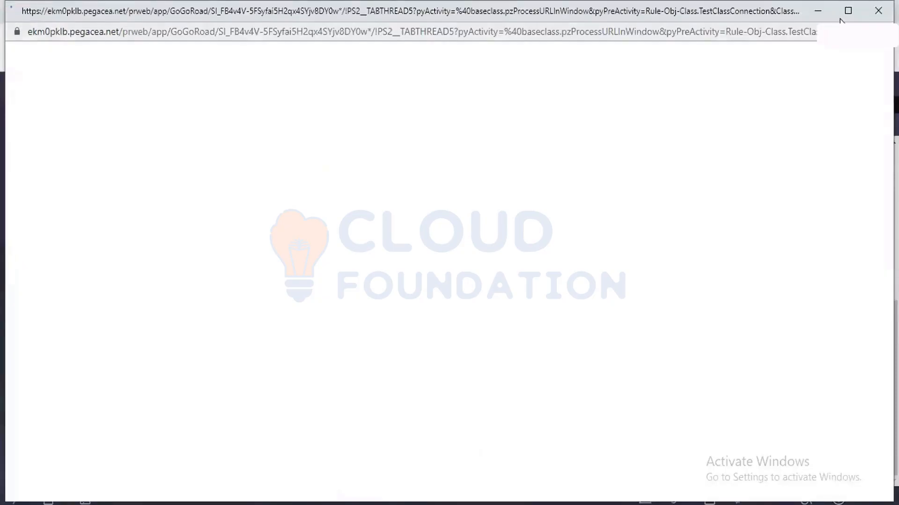
left_click(841, 19)
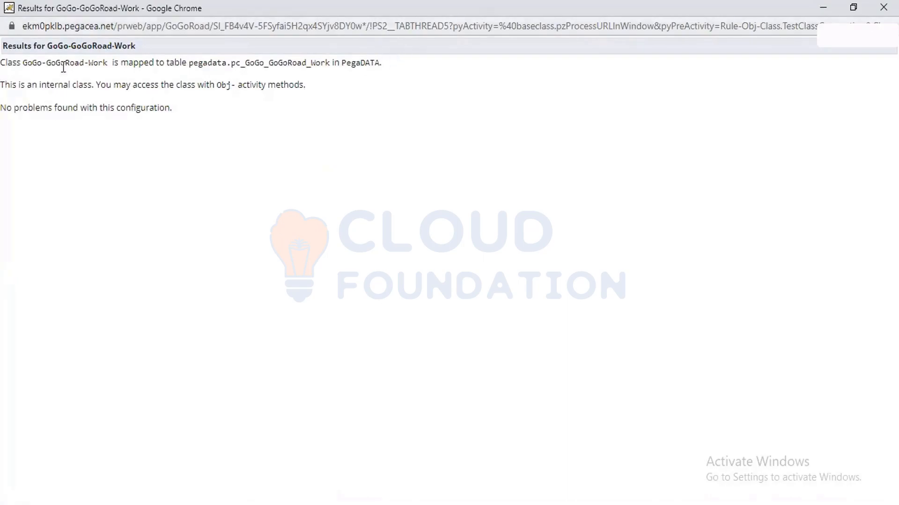
left_click_drag(25, 67, 110, 68)
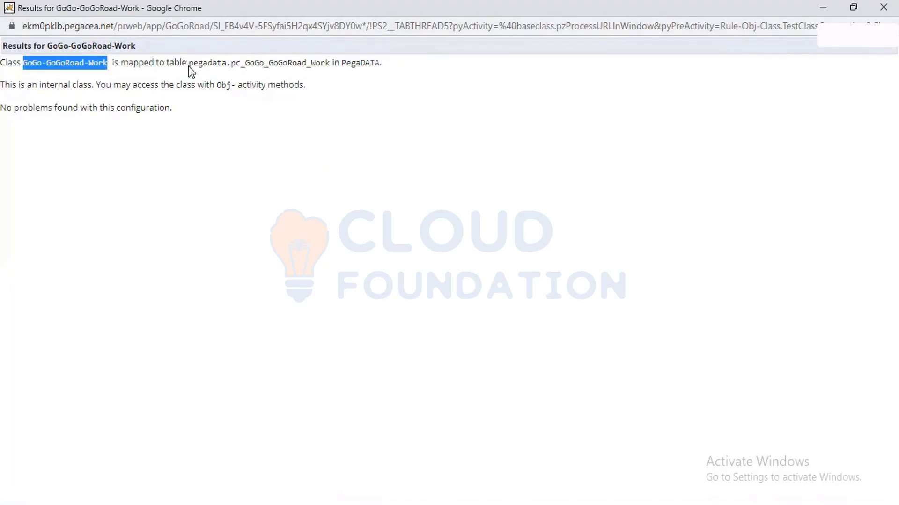
left_click_drag(189, 66, 332, 66)
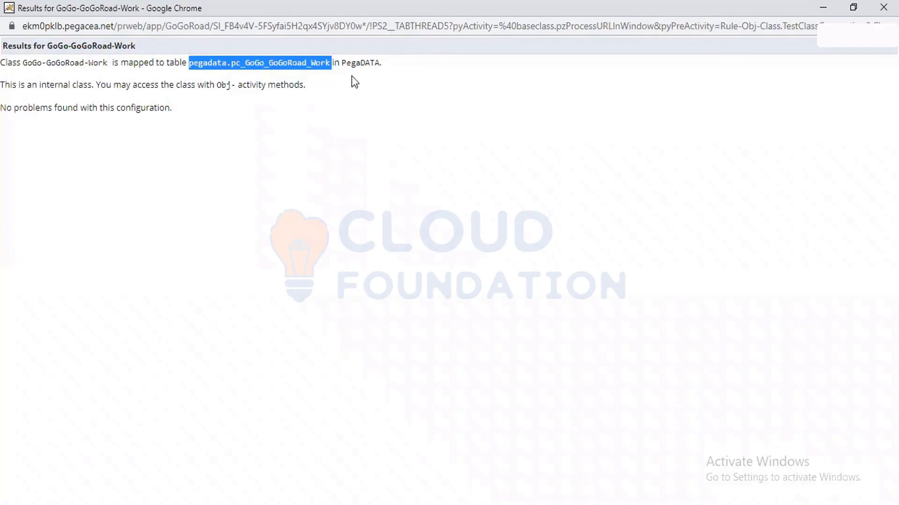
left_click_drag(381, 63, 342, 57)
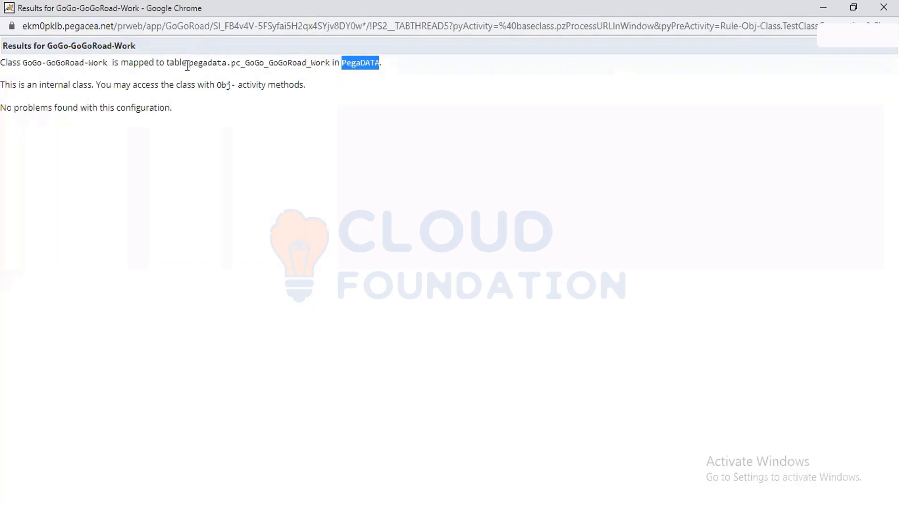
left_click_drag(188, 66, 325, 64)
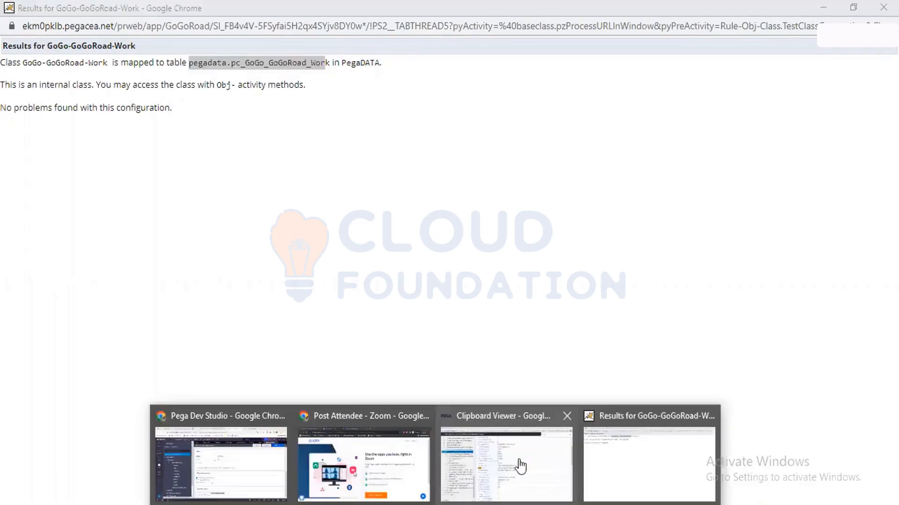
Switch to the Clipboard Viewer and copy the pxObjClass value of pyWorkPage, GoGo-GoGoRoad-Work-AssistanceRequest
left_click(517, 465)
left_click(132, 184)
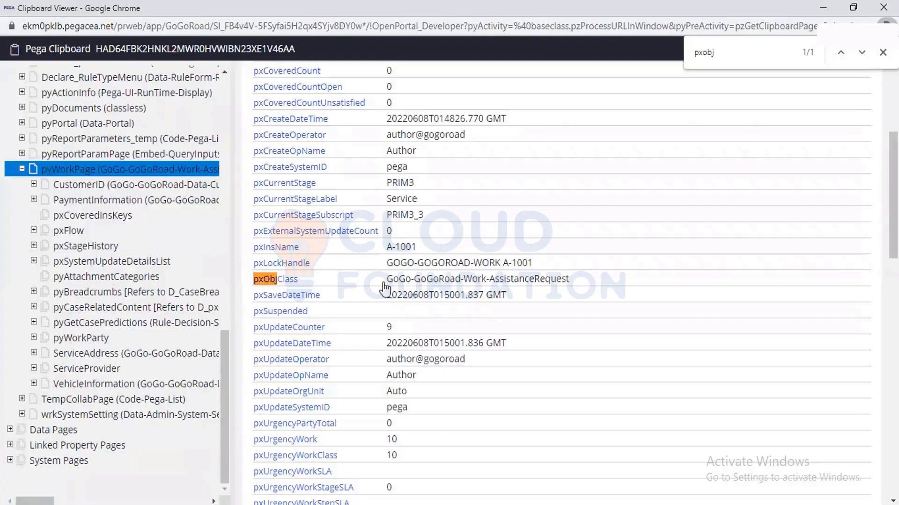
triple_click(577, 288)
key("ctrl+c")
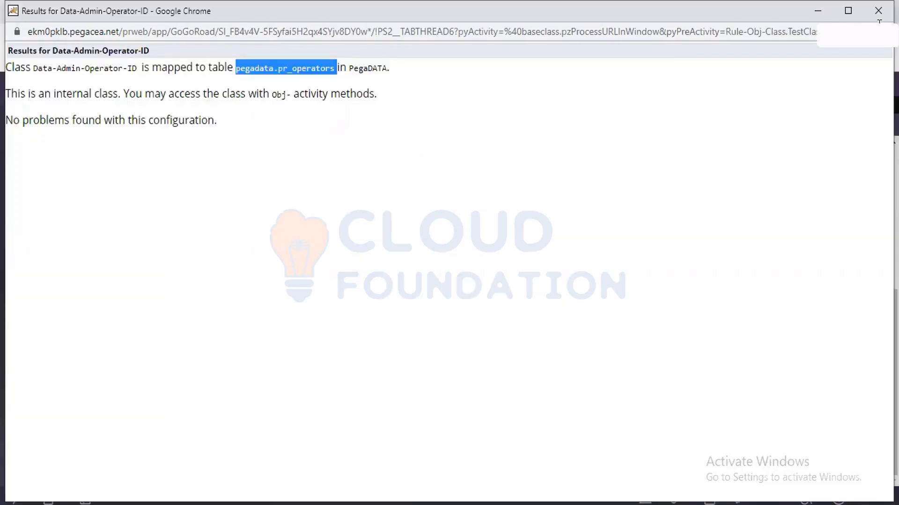
Return to the FullName property creation form in Dev Studio and clear its Apply to class
key("alt+Tab")
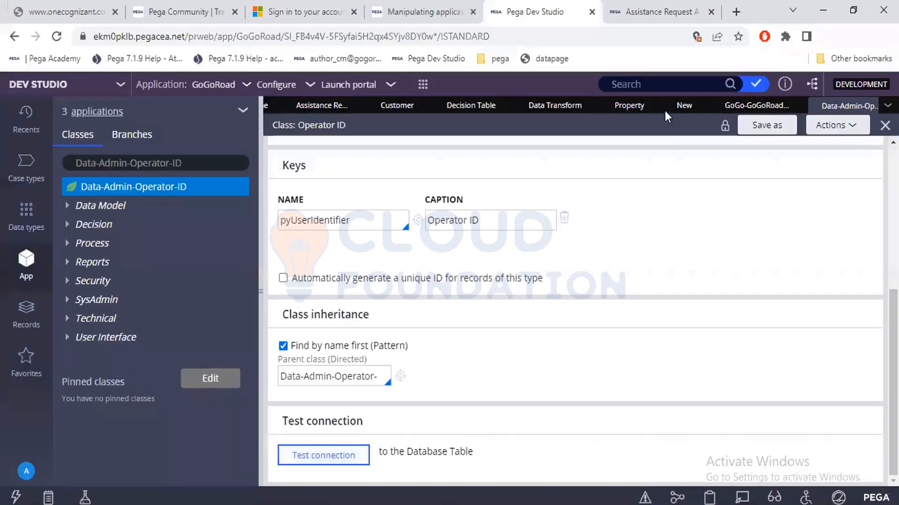
left_click(677, 111)
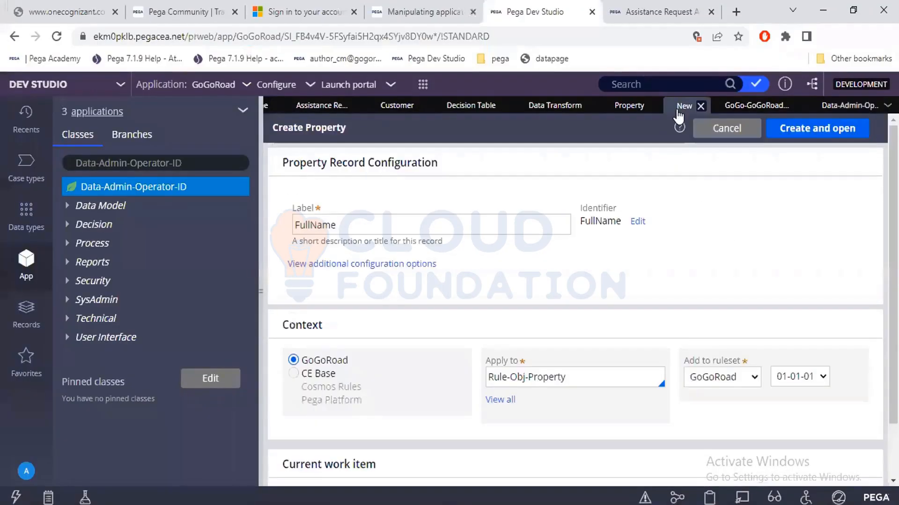
left_click(563, 377)
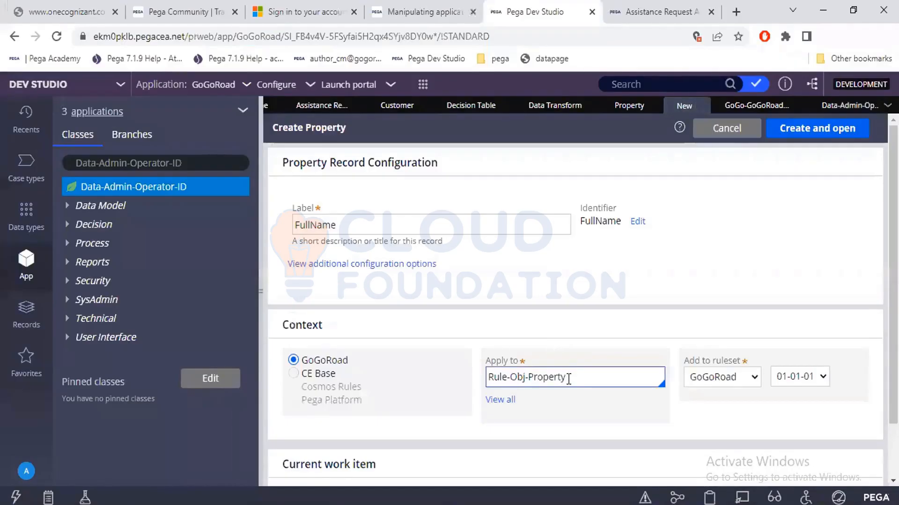
key("ctrl+a")
key("BackSpace")
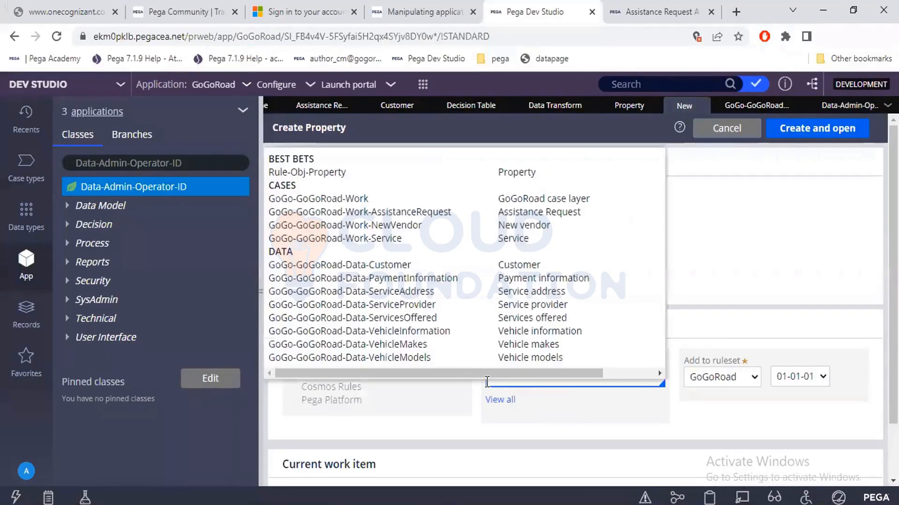
left_click(530, 430)
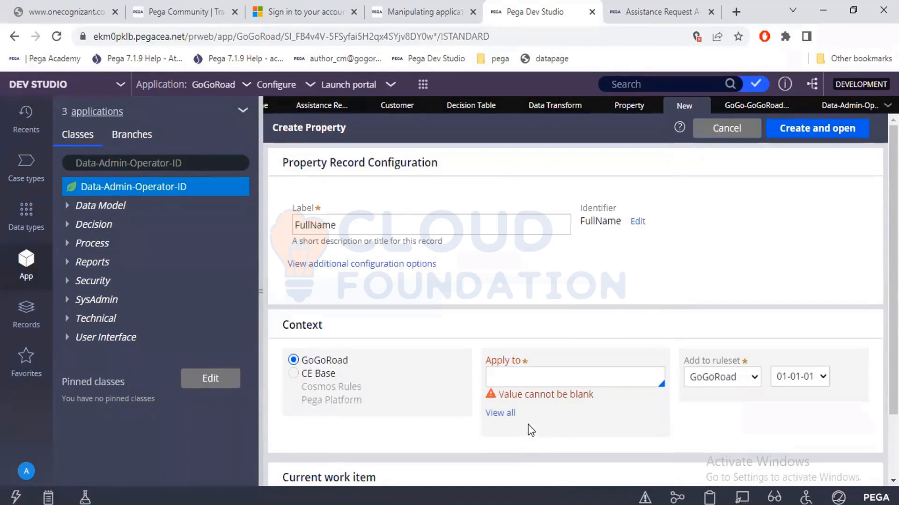
Set the FullName property's Apply to class to GoGo-GoGoRoad-Work-AssistanceRequest, pasting the class name copied from the Clipboard Viewer
left_click(348, 219)
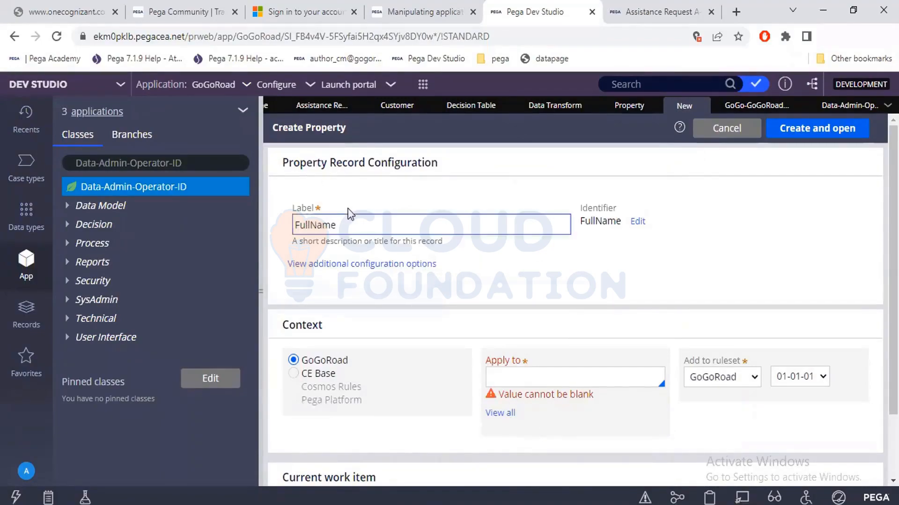
left_click(349, 219)
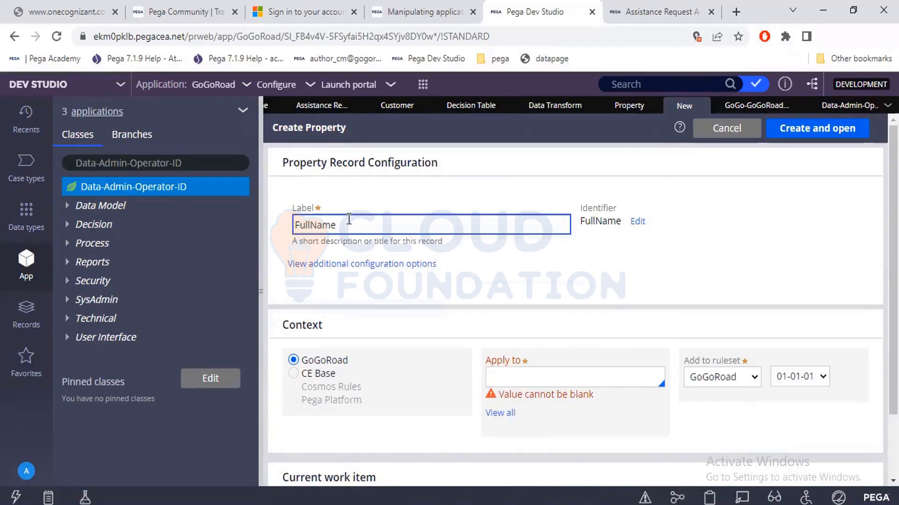
left_click(499, 374)
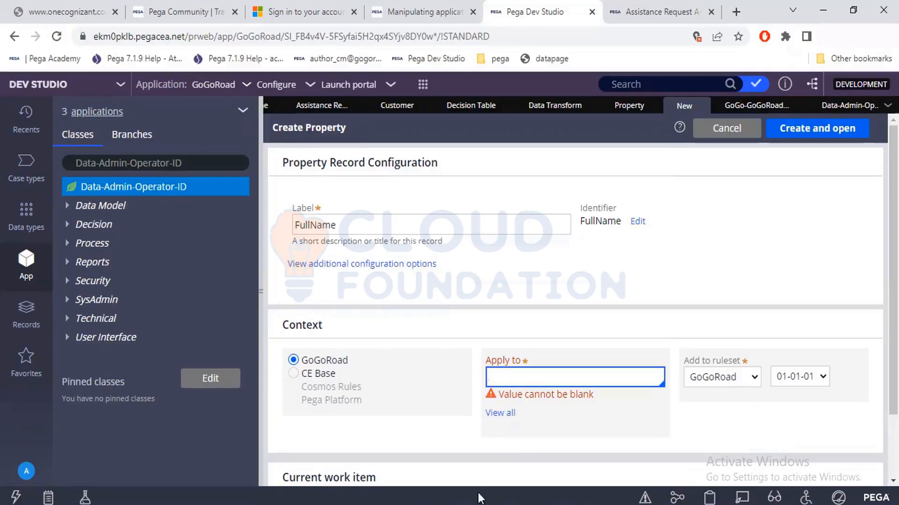
left_click(435, 504)
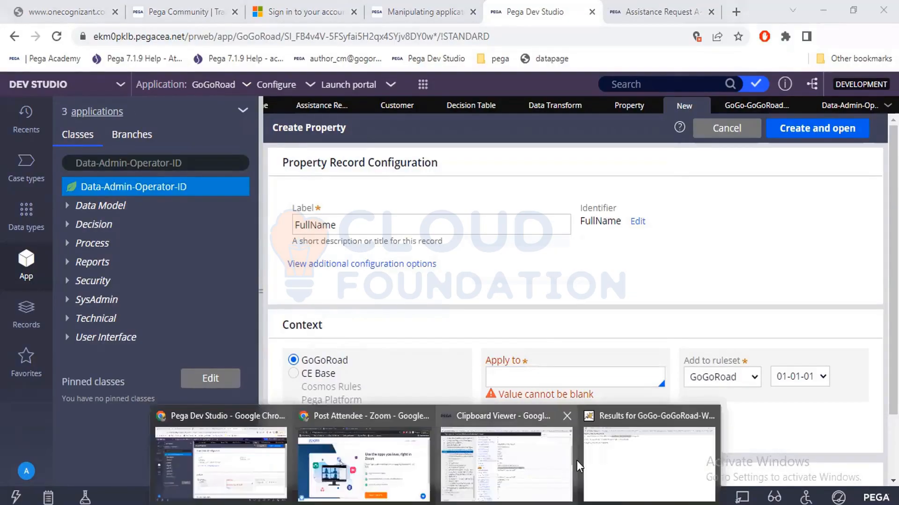
left_click(519, 458)
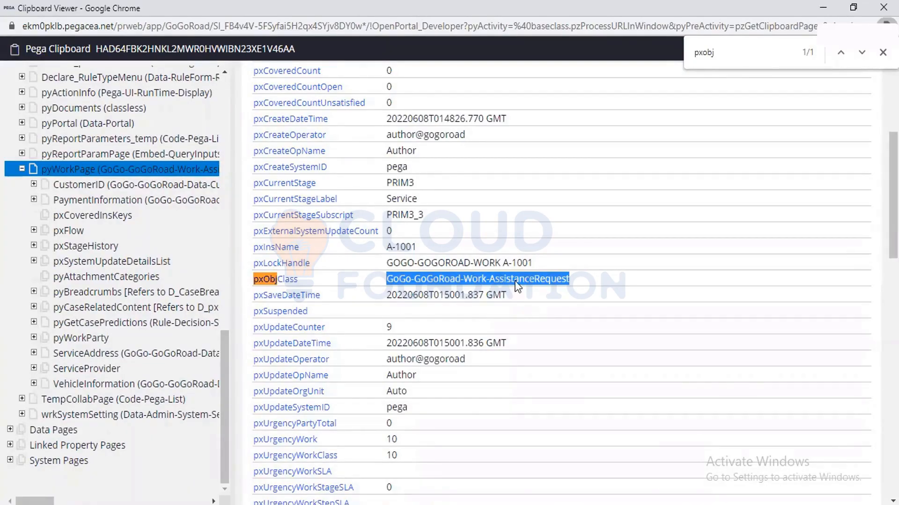
key("alt+Tab")
key("ctrl+v")
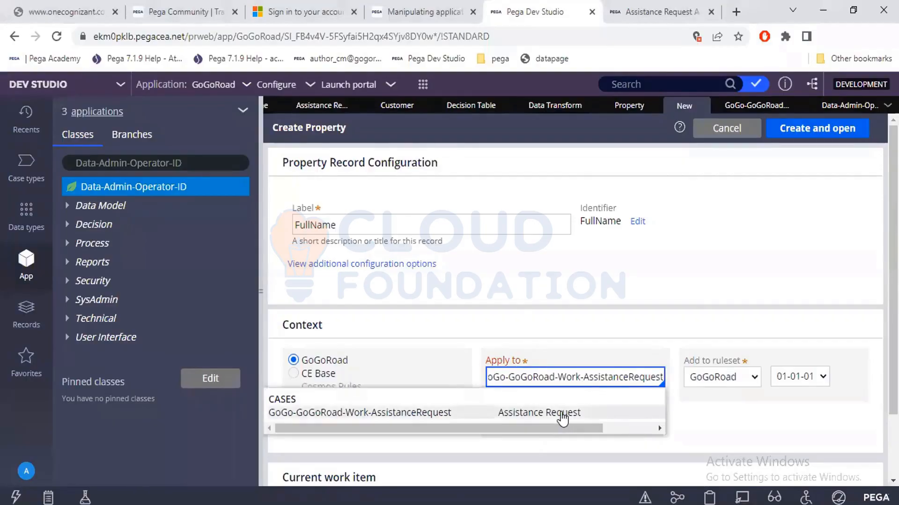
left_click(561, 414)
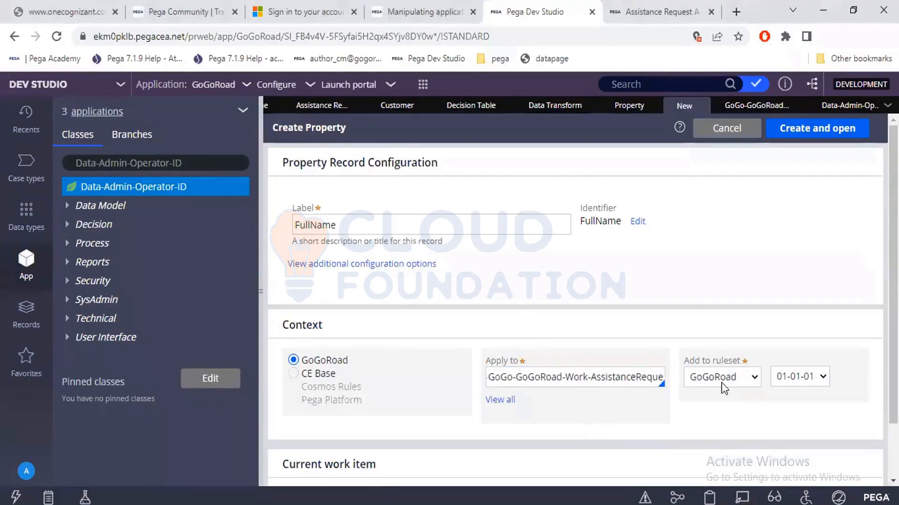
Check the ruleset choices, keep GoGoRoad version 01-01-01, and create and open the FullName property
left_click(737, 377)
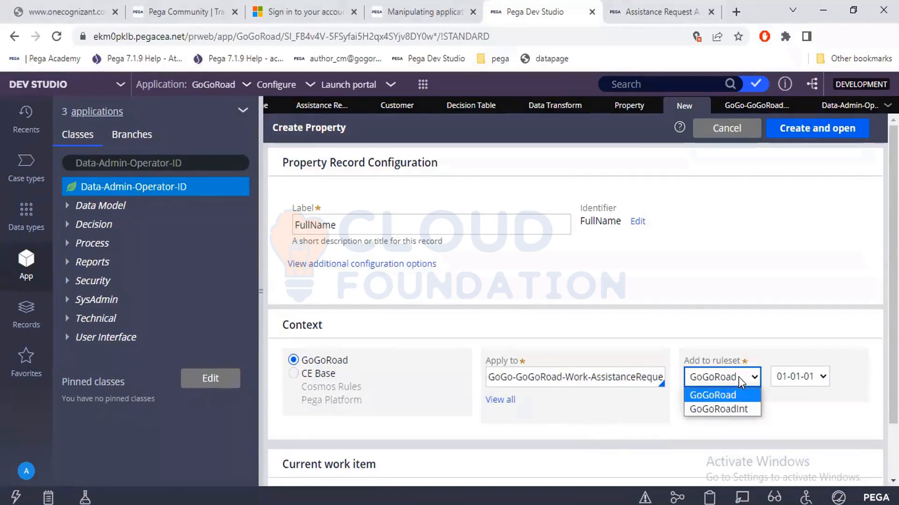
left_click(737, 377)
left_click(796, 375)
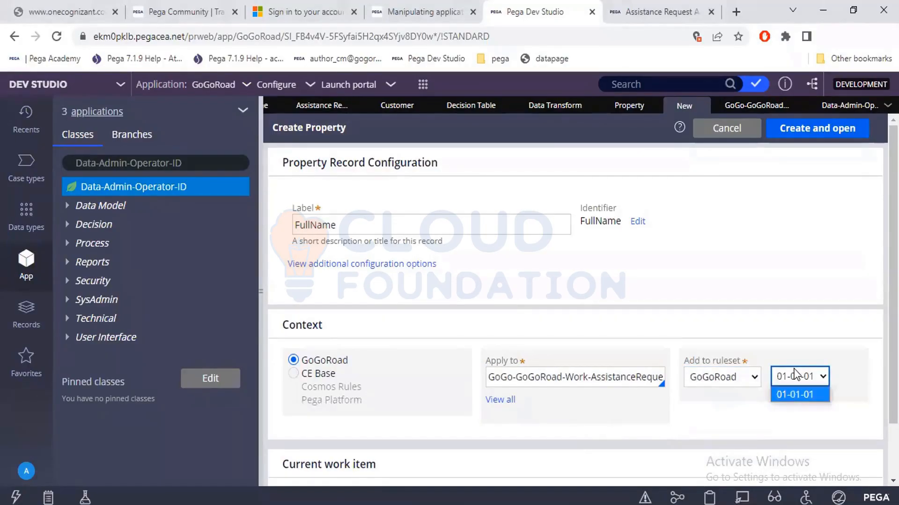
left_click(796, 376)
left_click(749, 377)
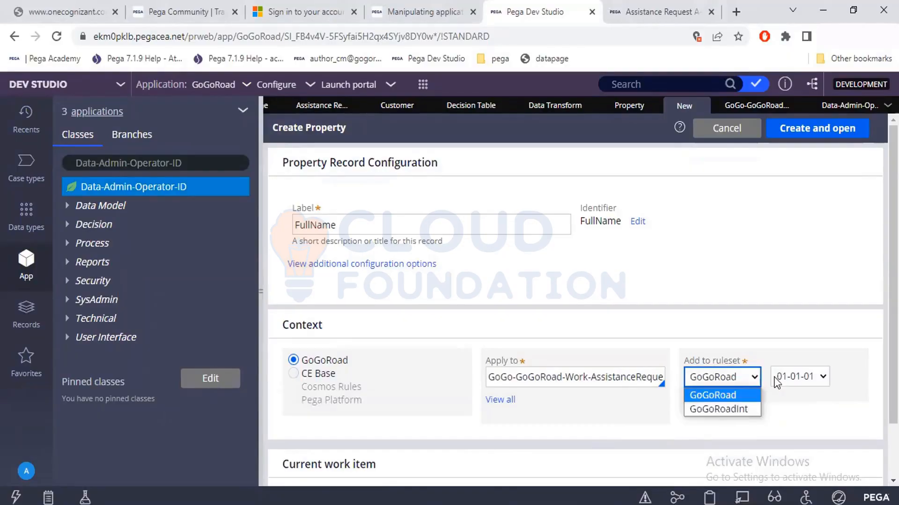
left_click(774, 379)
left_click(775, 378)
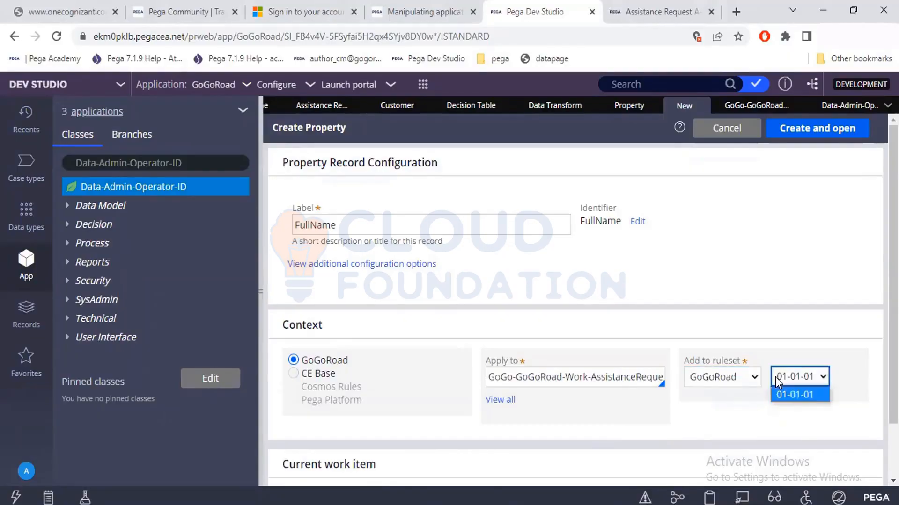
left_click(775, 377)
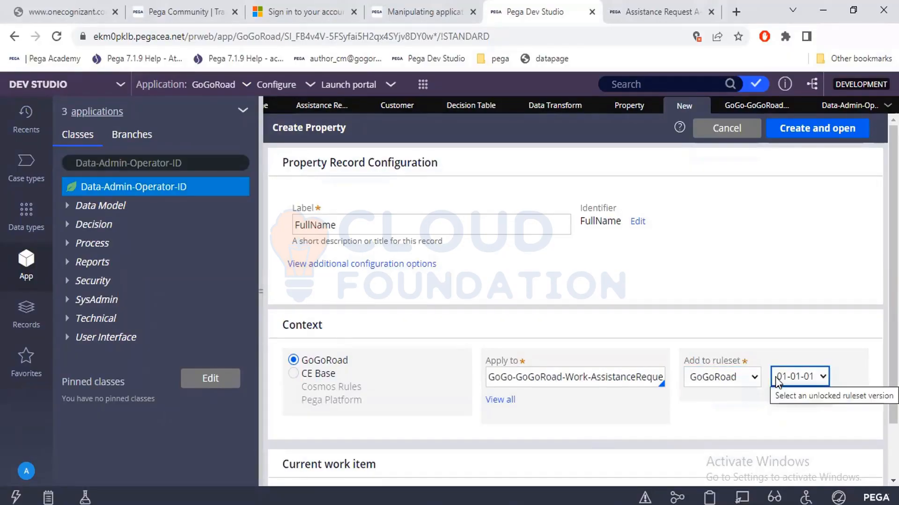
left_click(749, 324)
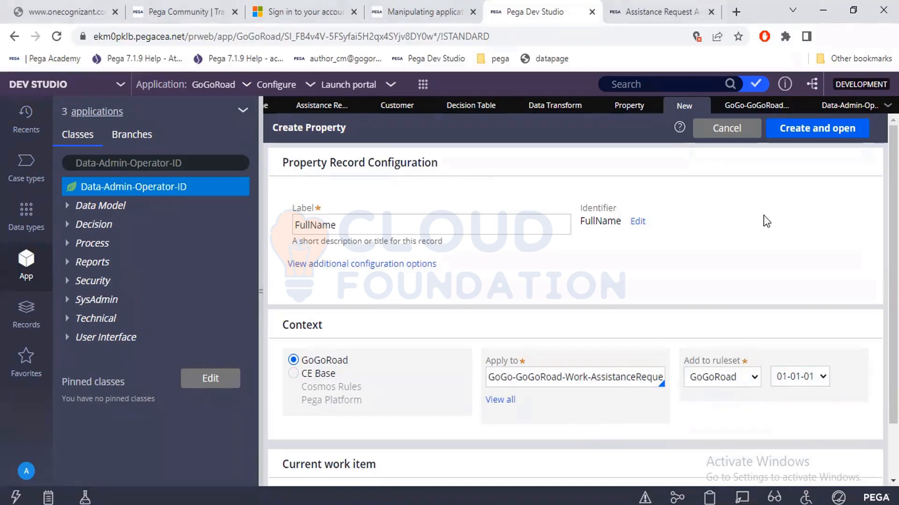
left_click(803, 141)
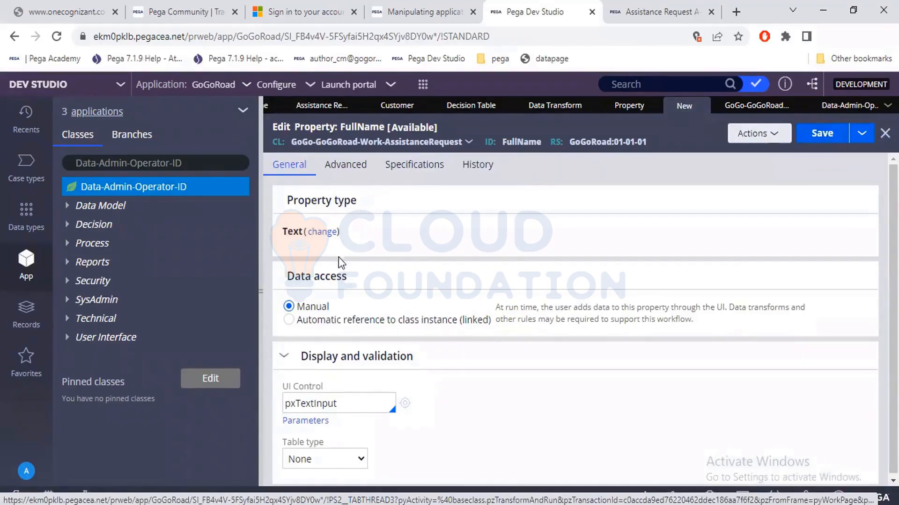
Browse the single value, page and advanced property types offered for changing the FullName property's type
left_click(323, 236)
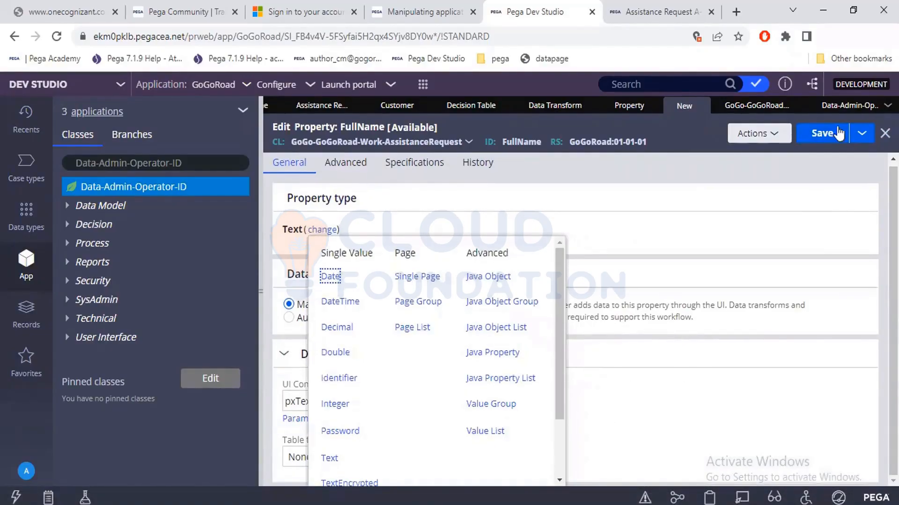
left_click(883, 36)
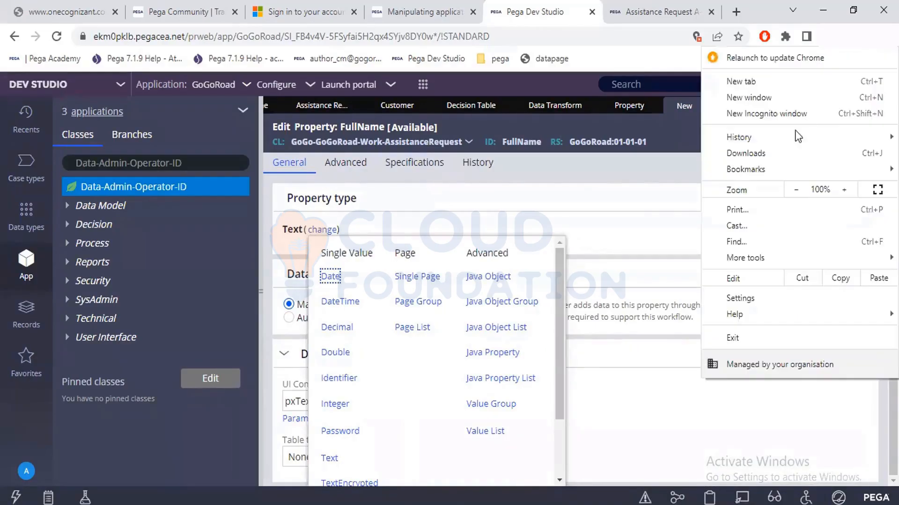
left_click(788, 192)
left_click(620, 246)
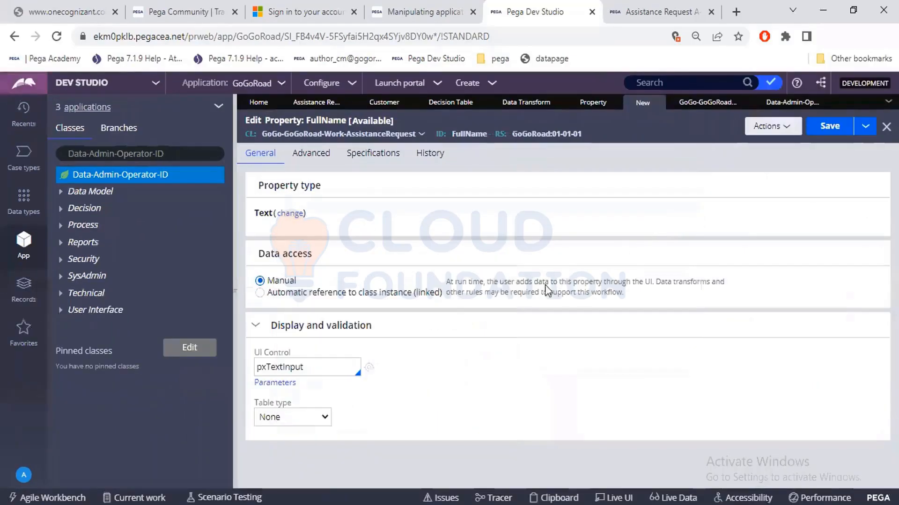
left_click(291, 214)
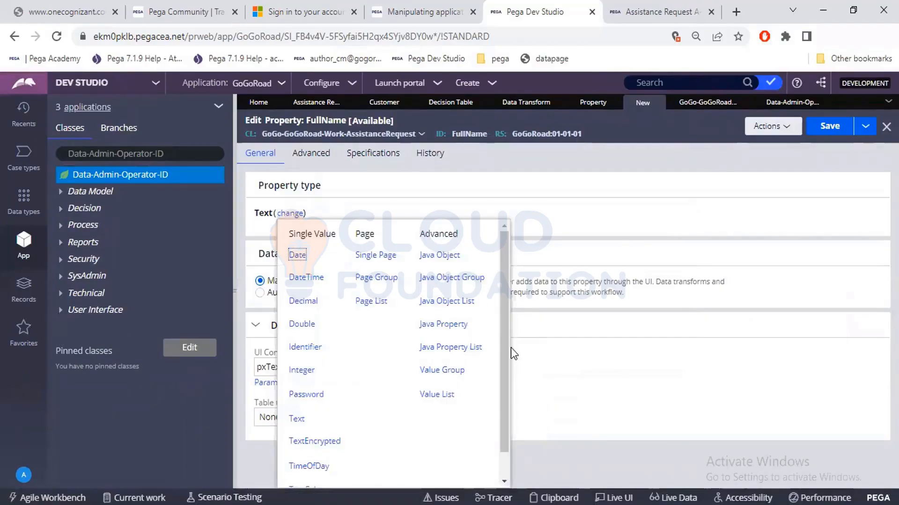
scroll(506, 375, "down", 1)
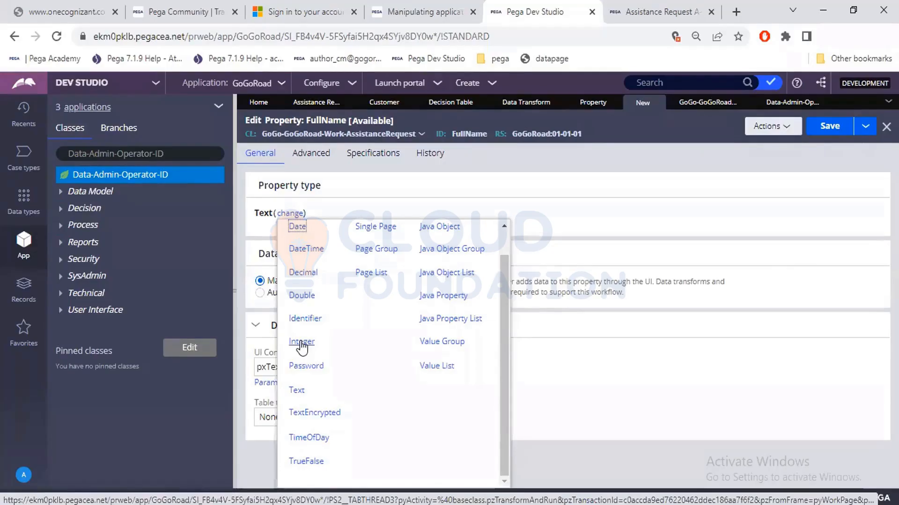
Keep Text as the FullName property's type and save the property
scroll(302, 347, "up", 1)
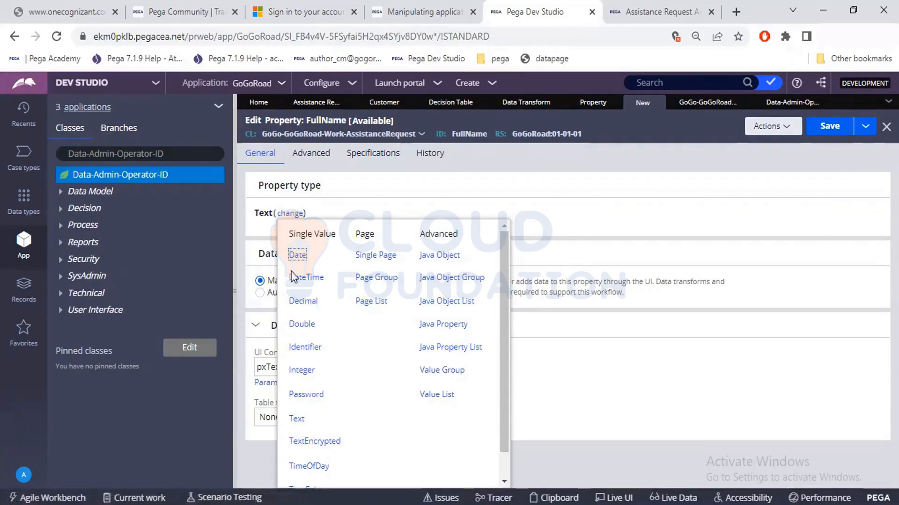
left_click(378, 203)
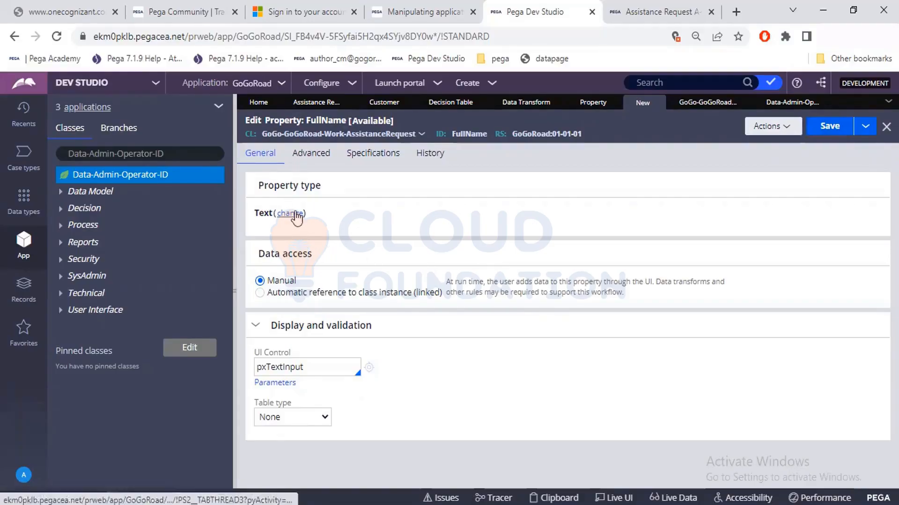
mouse_move(642, 108)
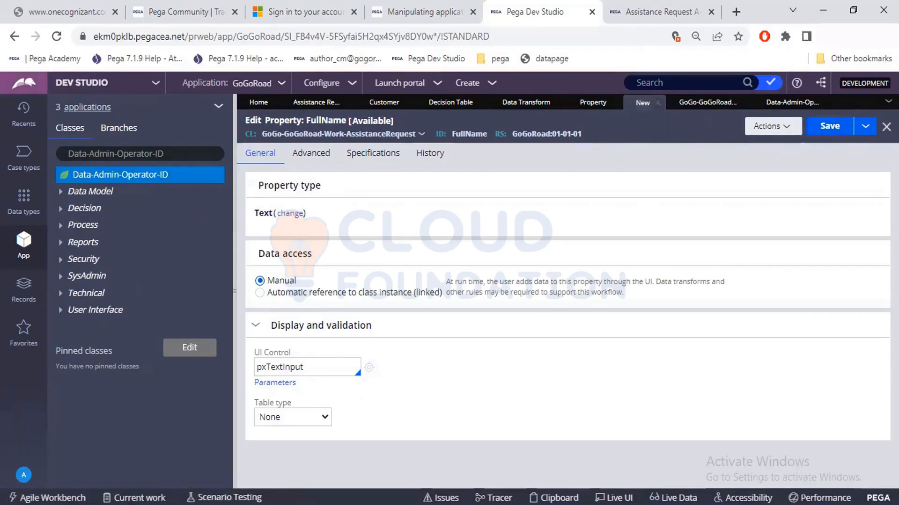
left_click(821, 136)
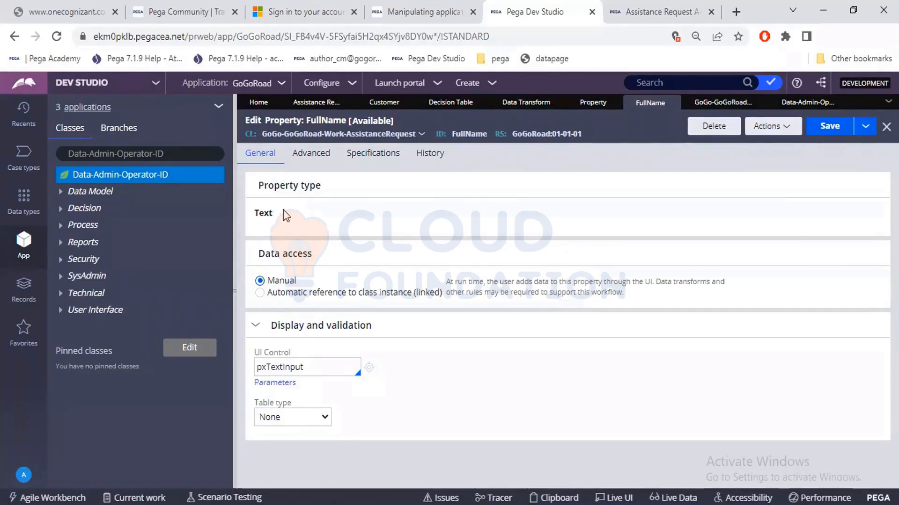
left_click_drag(283, 210, 253, 209)
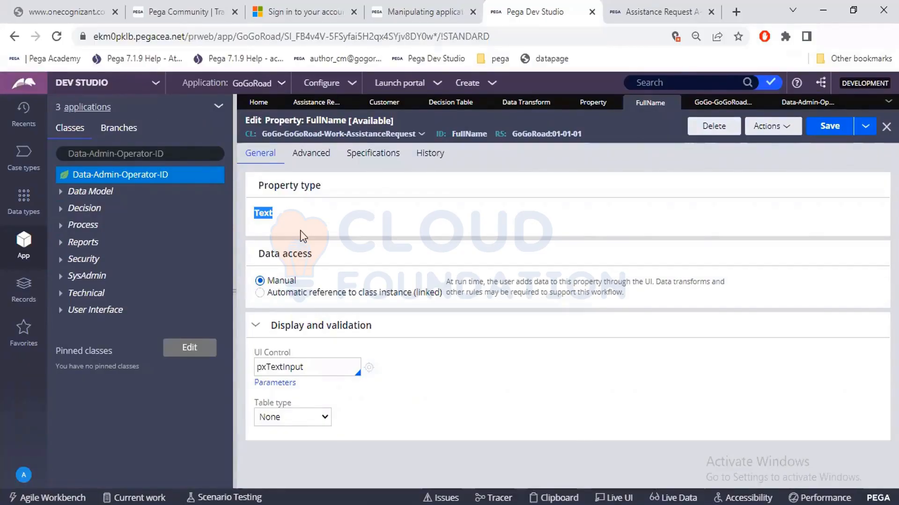
Check the Property instance list in the records, and load the class GoGo-GoGoRoad-Work-AssistanceRequest in the App explorer
left_click(23, 291)
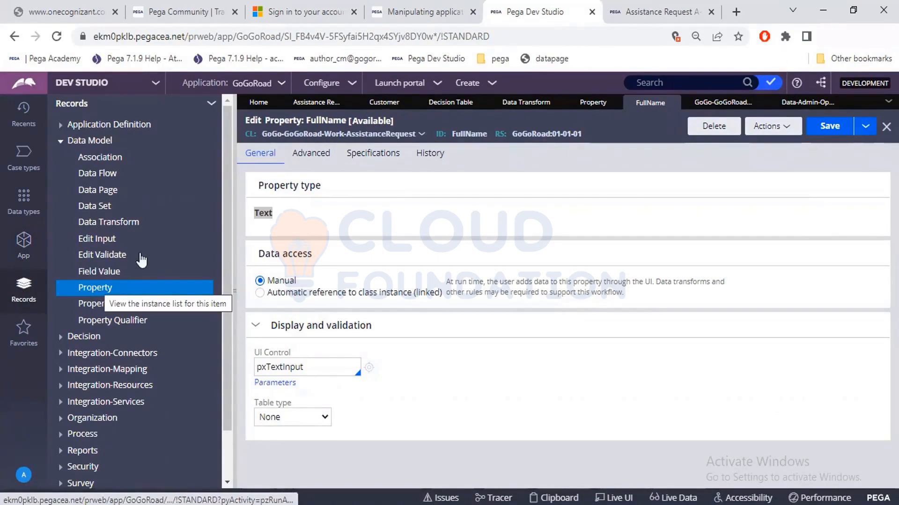
left_click(587, 110)
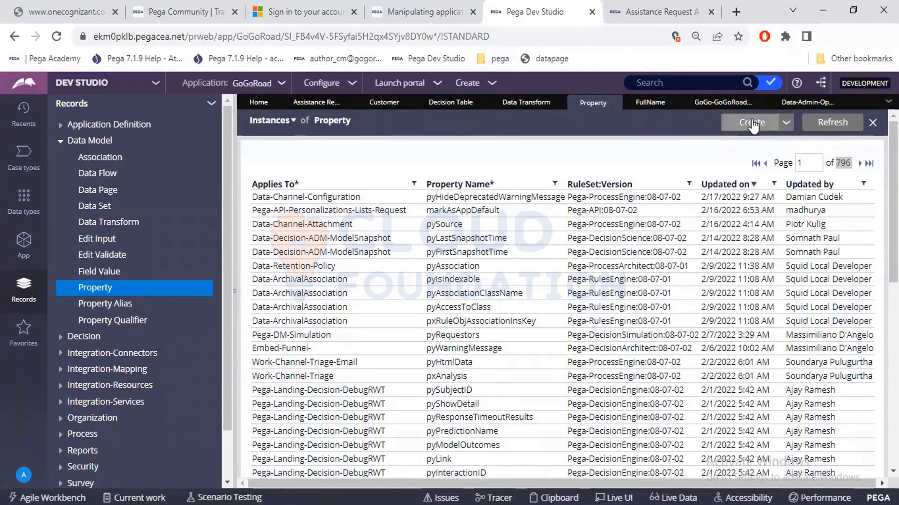
left_click(22, 259)
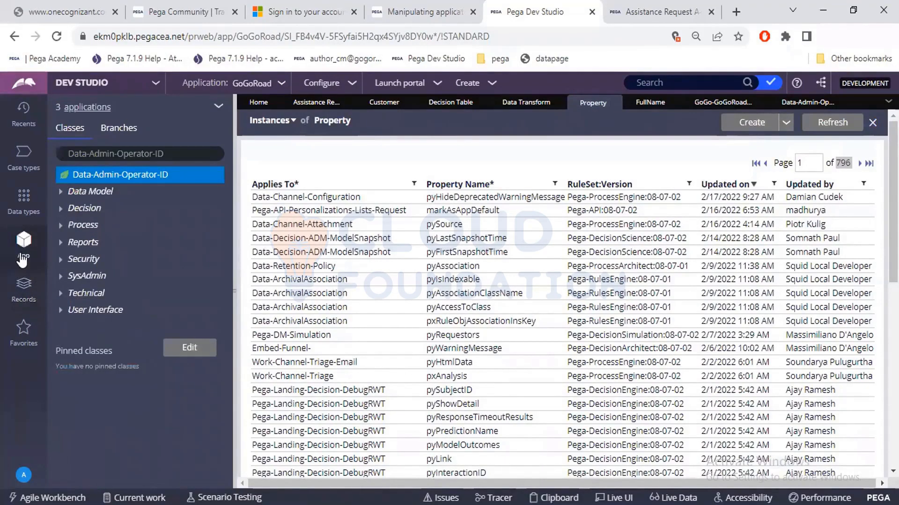
left_click(186, 153)
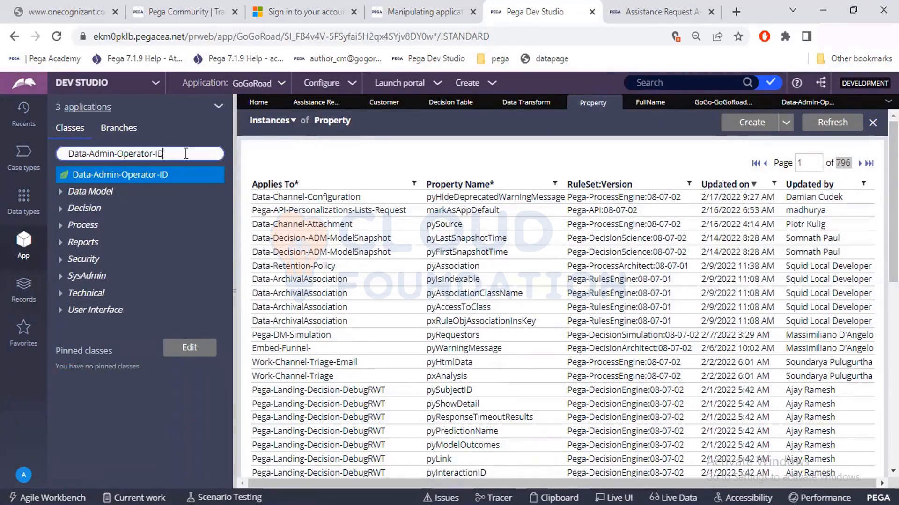
key("ctrl+a")
key("BackSpace")
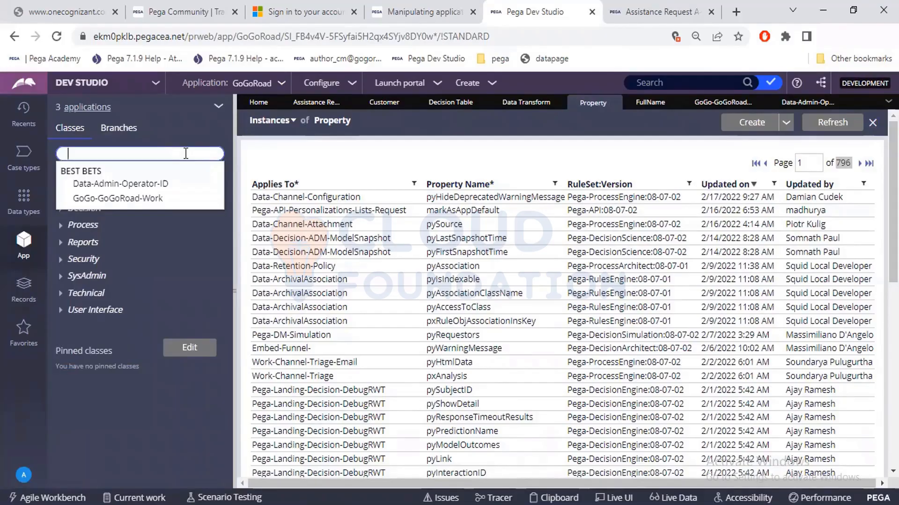
type("GoGo-GoGoRoad-Work-AssistanceRequest")
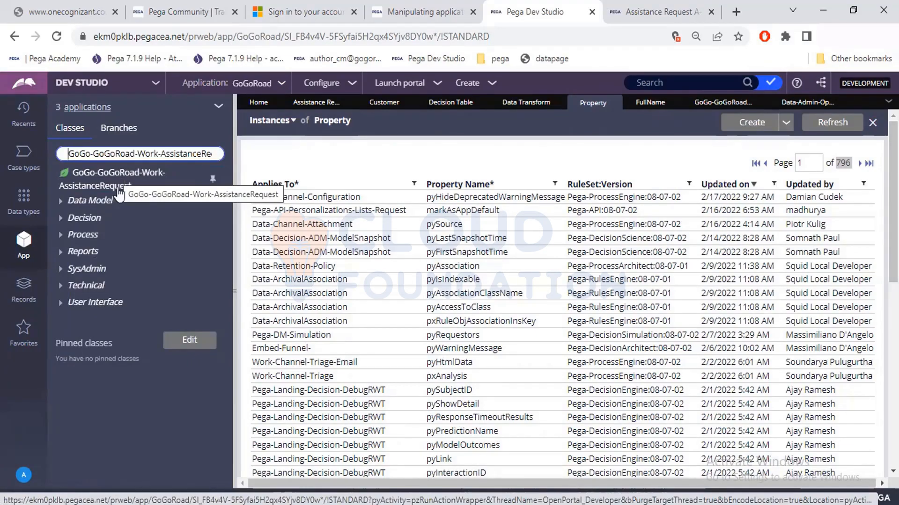
left_click(94, 189)
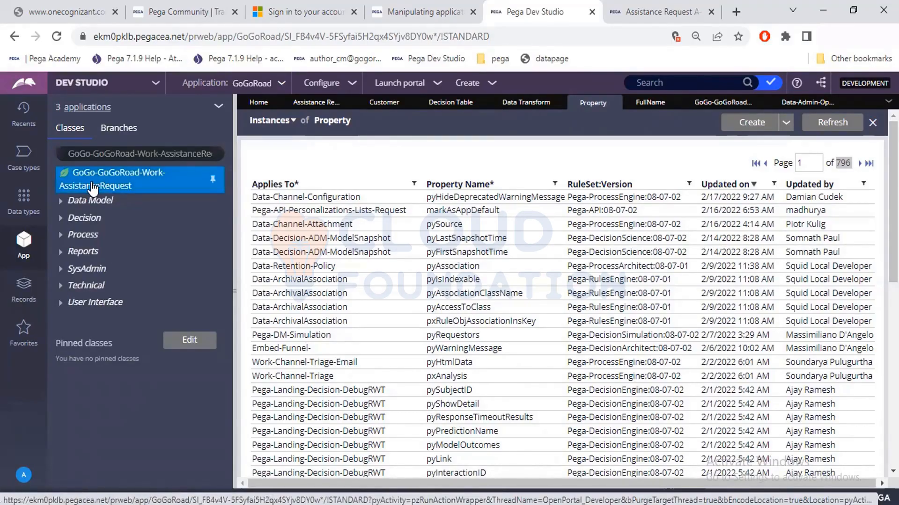
Start a new property directly from the GoGo-GoGoRoad-Work-AssistanceRequest class and check the form's Apply to class
right_click(94, 189)
mouse_move(129, 208)
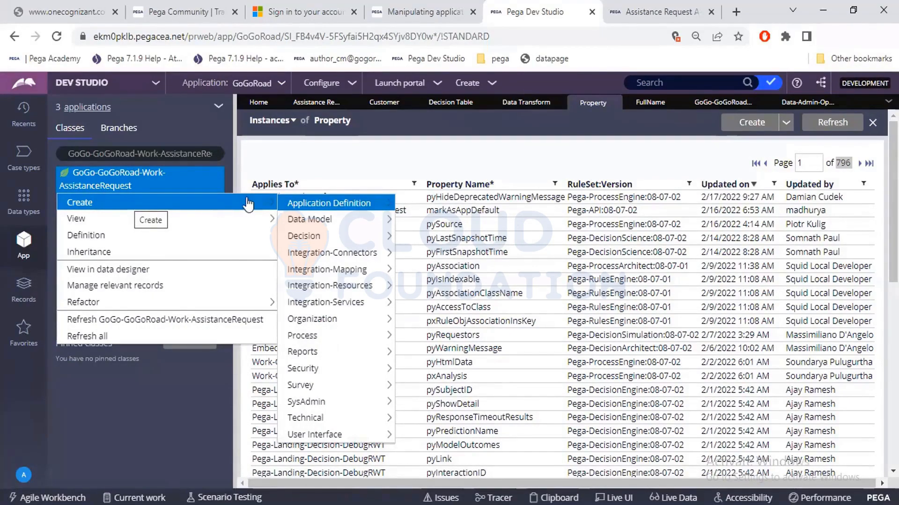
mouse_move(286, 206)
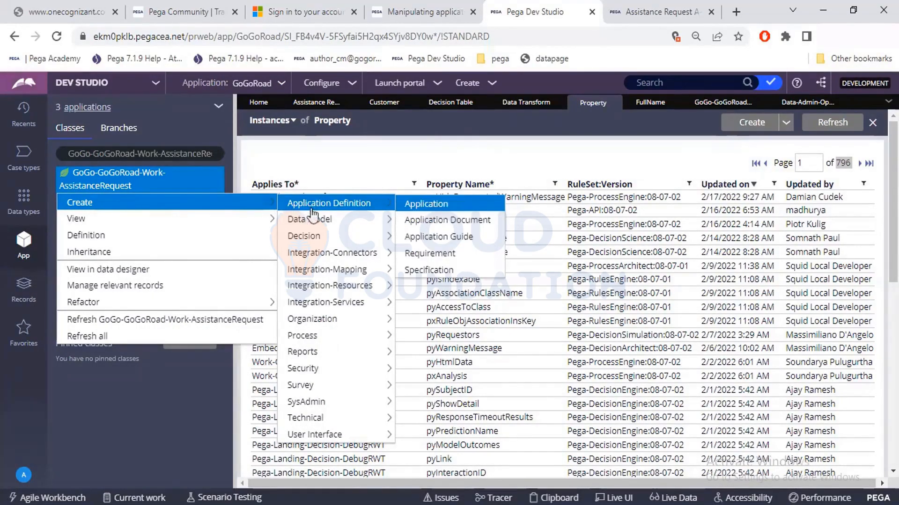
mouse_move(322, 224)
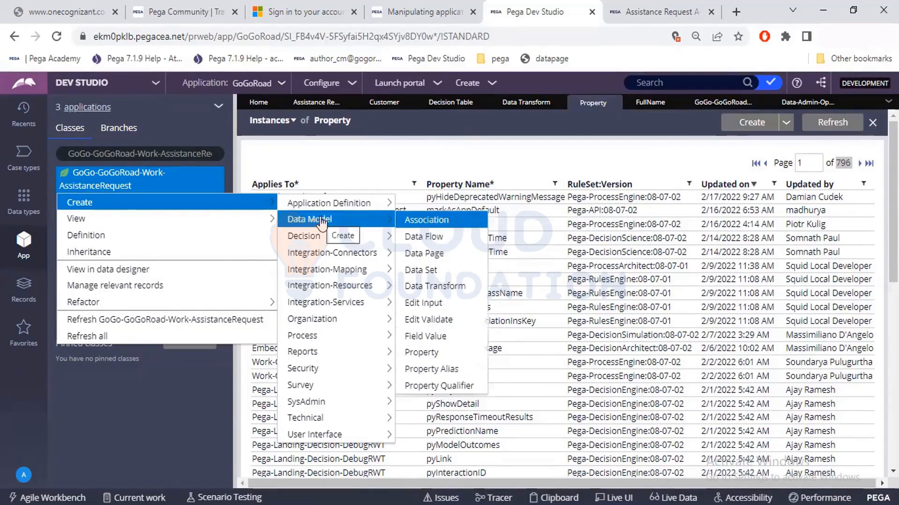
left_click(430, 356)
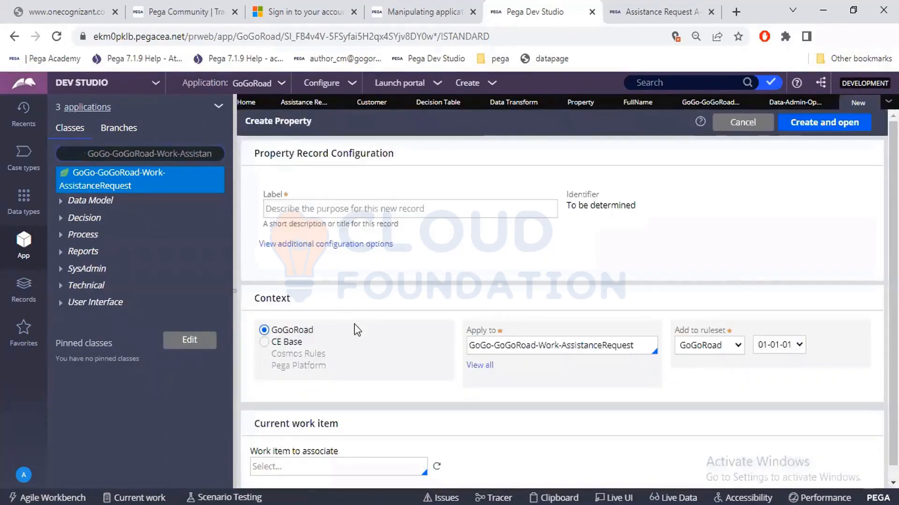
left_click(597, 349)
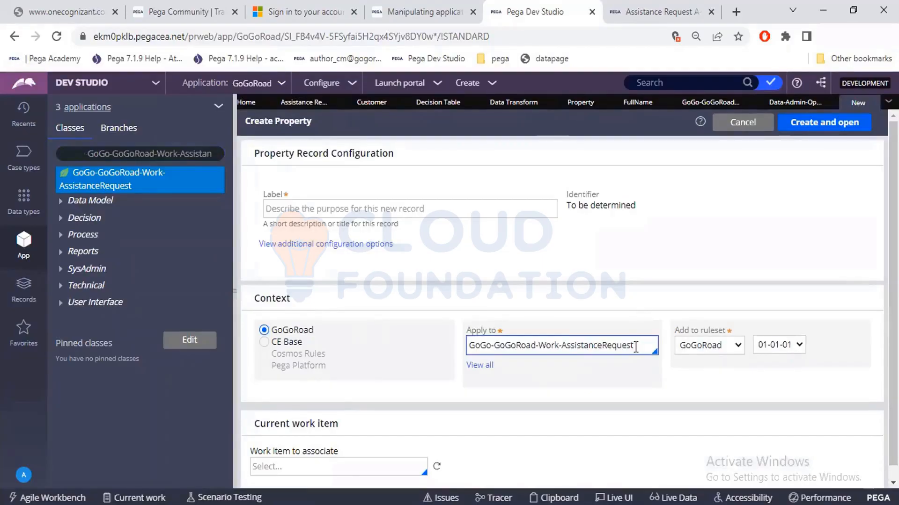
left_click_drag(636, 346, 494, 346)
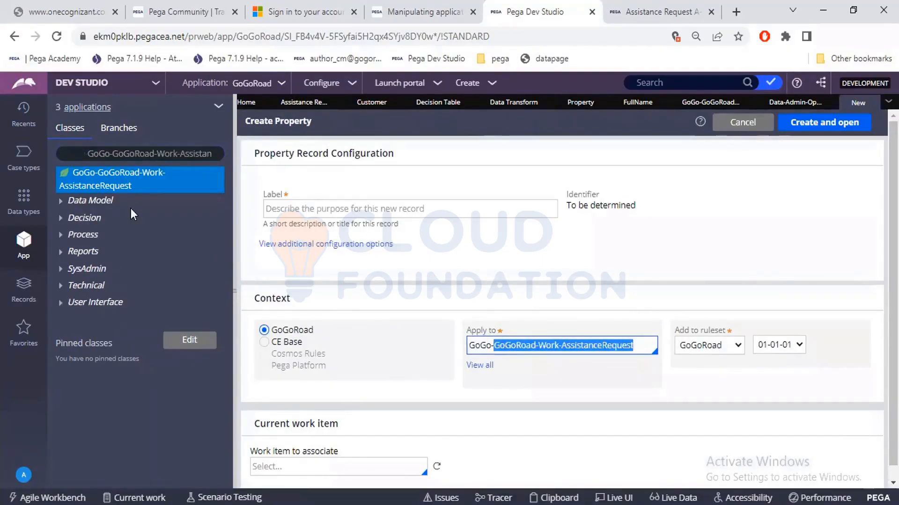
Start another new property from the Property instance list and compare its default Apply to class with the class-based form
left_click(22, 286)
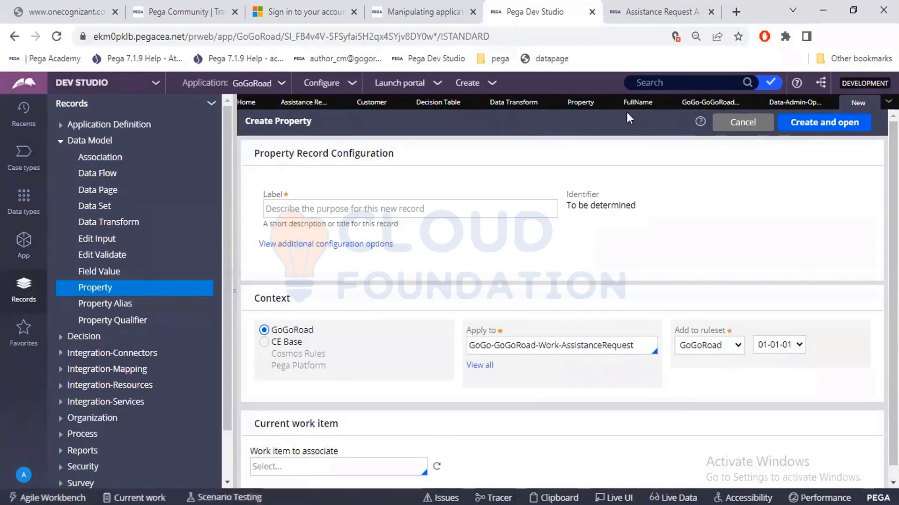
left_click(583, 109)
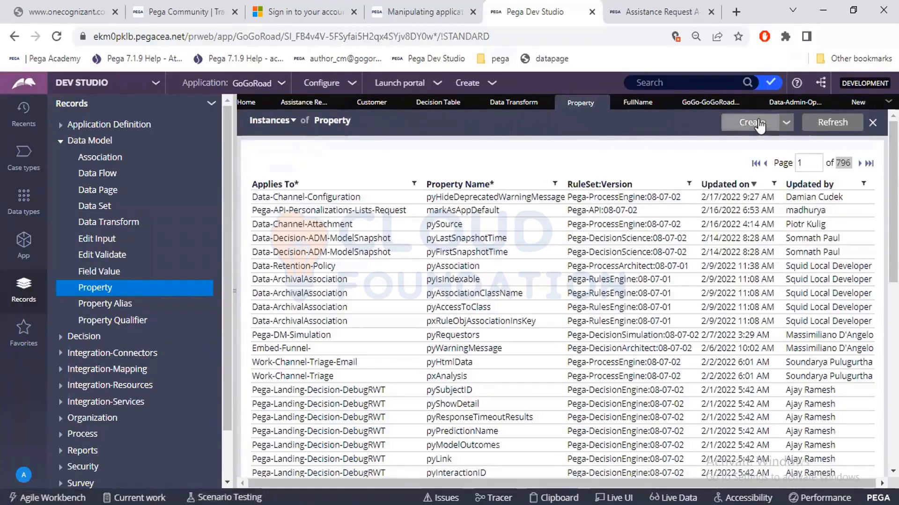
left_click(760, 124)
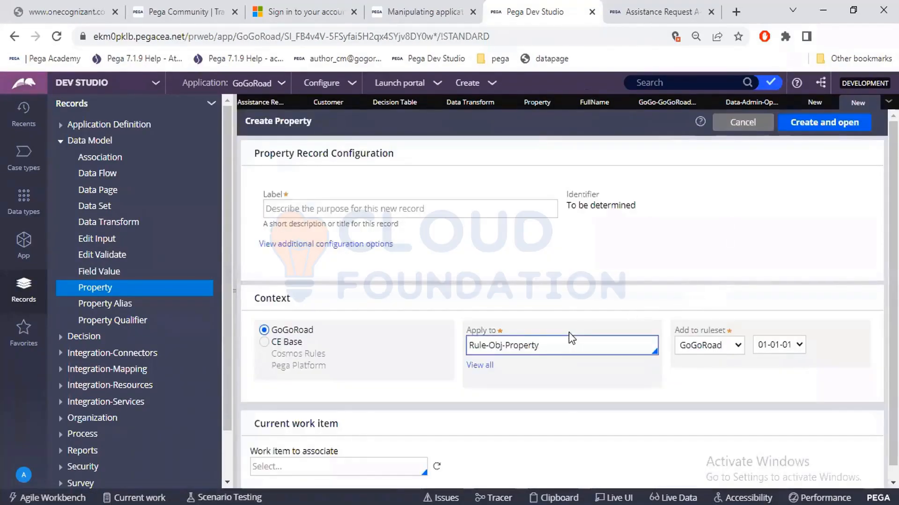
left_click(545, 345)
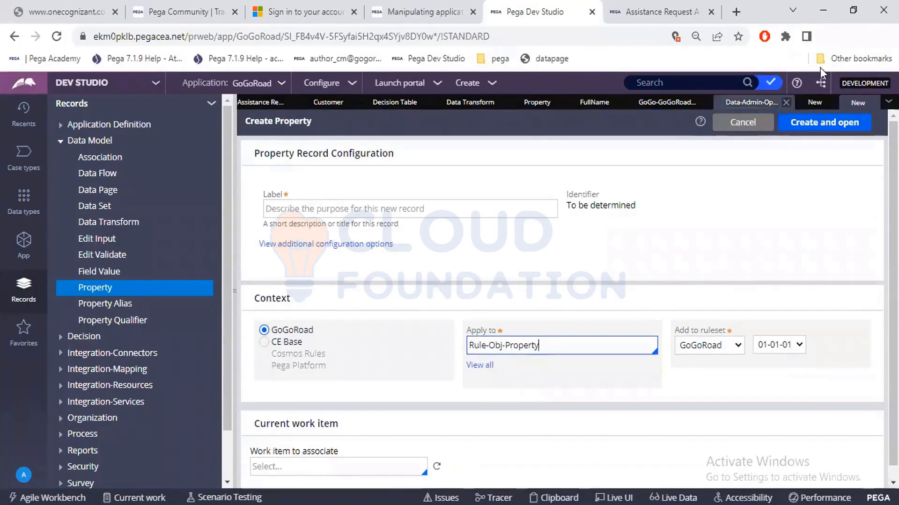
left_click(813, 103)
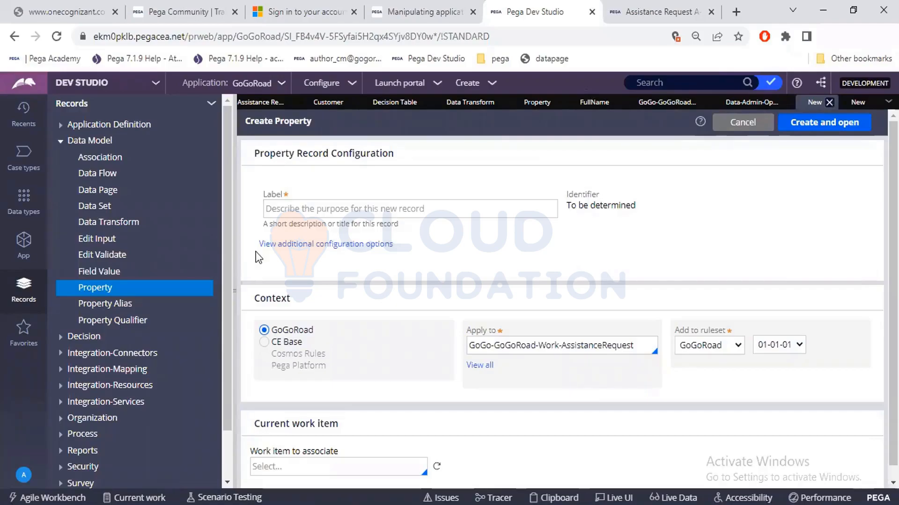
left_click(24, 242)
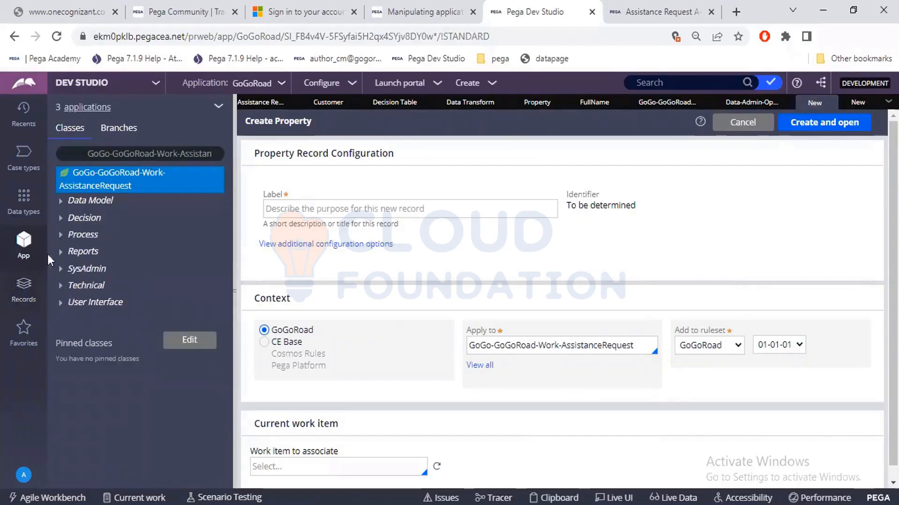
left_click(23, 291)
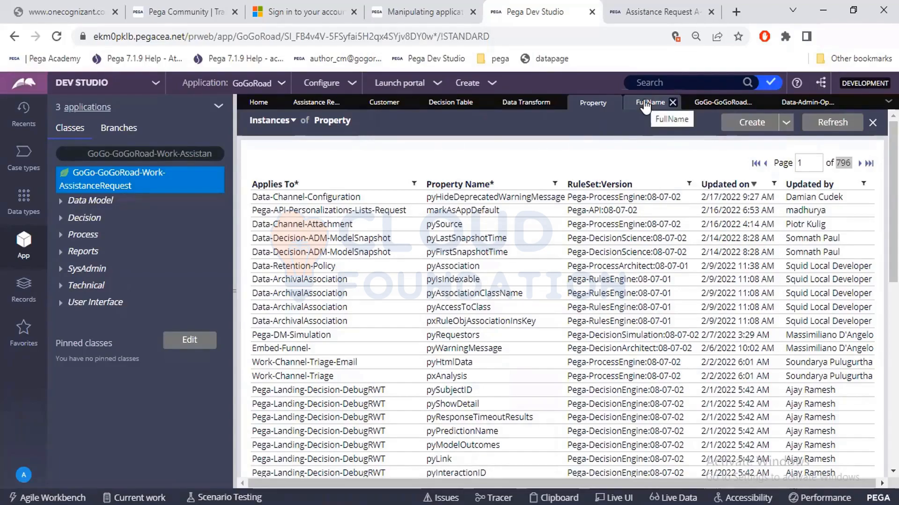
Start a new property record from the Property instance list and label it CurrentLocaion
left_click(739, 130)
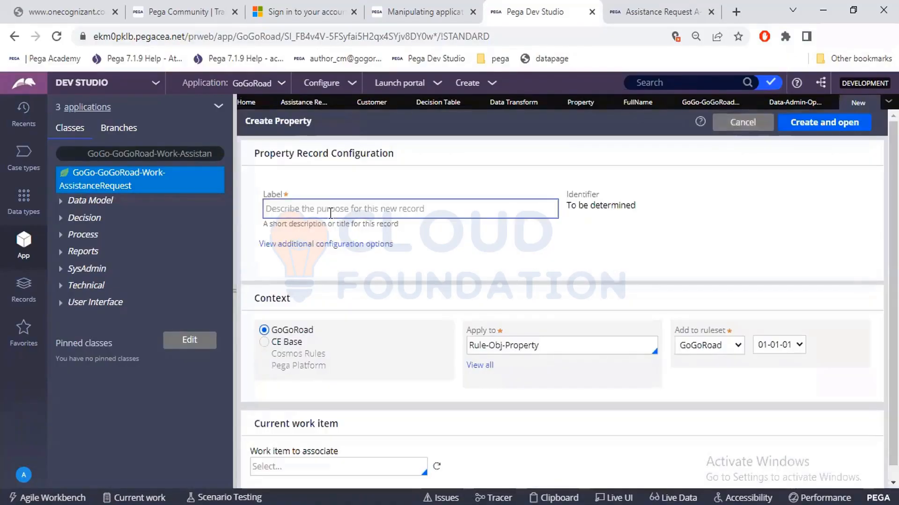
left_click(330, 213)
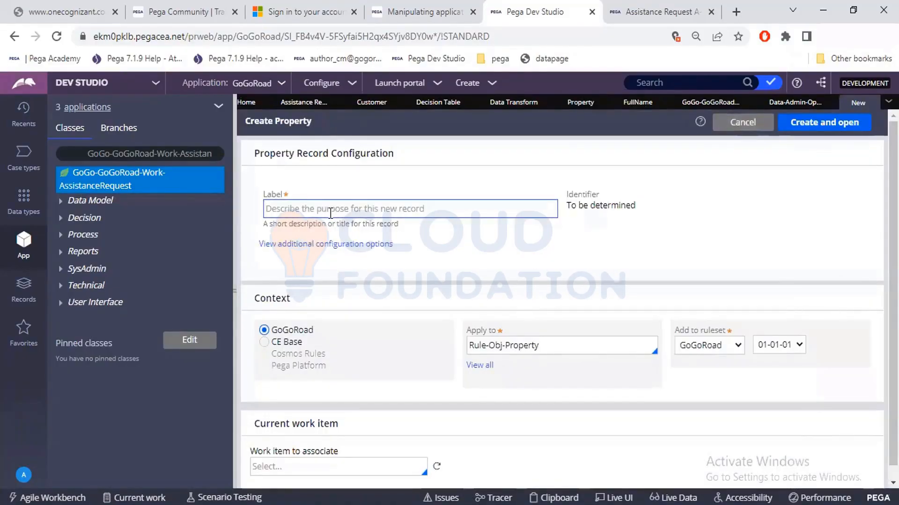
type("Cur")
type("re")
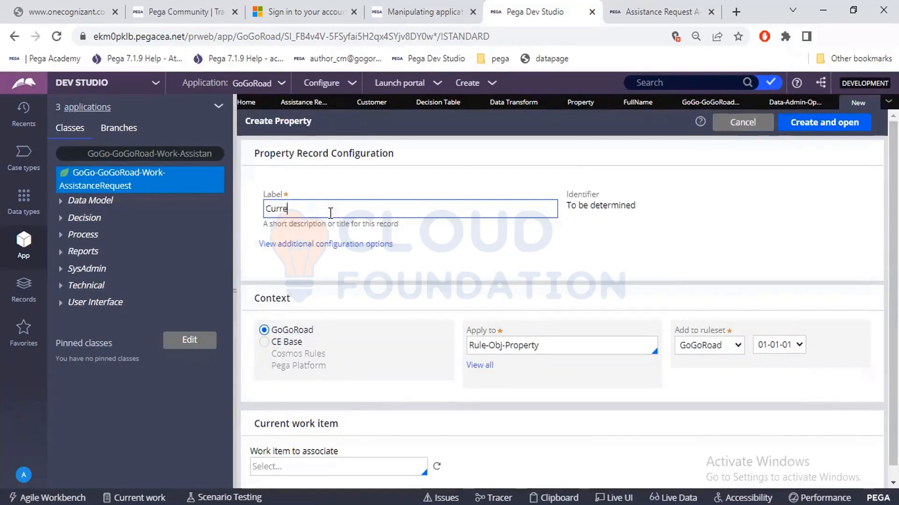
type("ntLocaion")
left_click(525, 251)
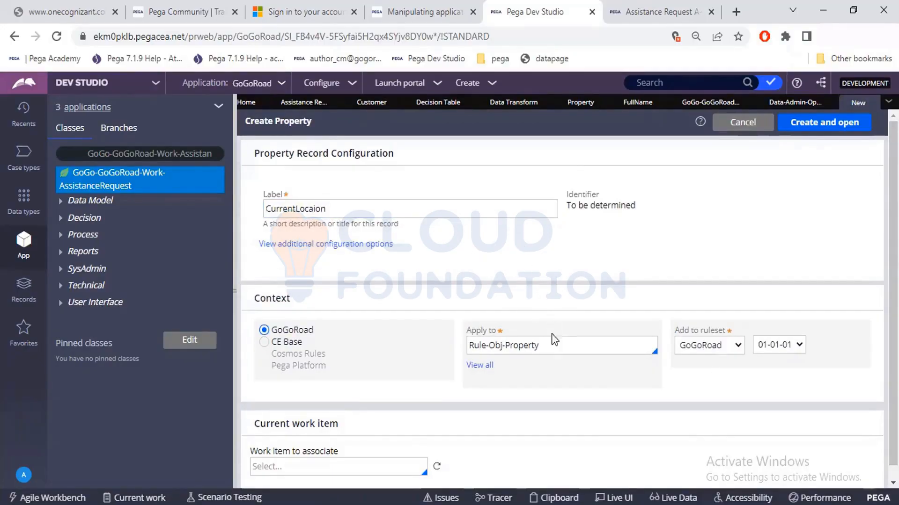
Set the new property's Apply to class to GoGo-GoGoRoad-Work-AssistanceRequest without leading spaces, and create and open it
left_click(551, 347)
key("ctrl+a")
type("GoGo-GoGoRoad-Work-AssistanceRequest")
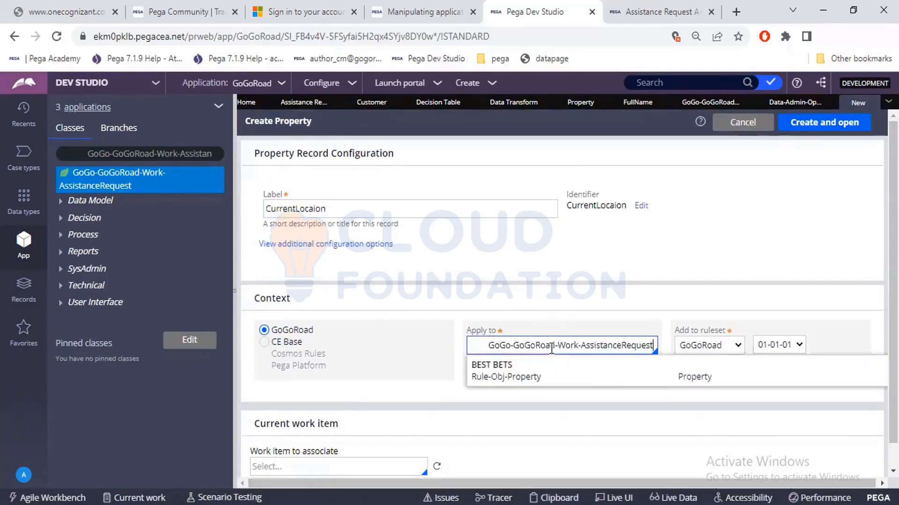
left_click(490, 345)
key("BackSpace")
key("BackSpace")
key("BackSpace")
key("BackSpace")
key("BackSpace")
key("BackSpace")
key("BackSpace")
key("BackSpace")
key("BackSpace")
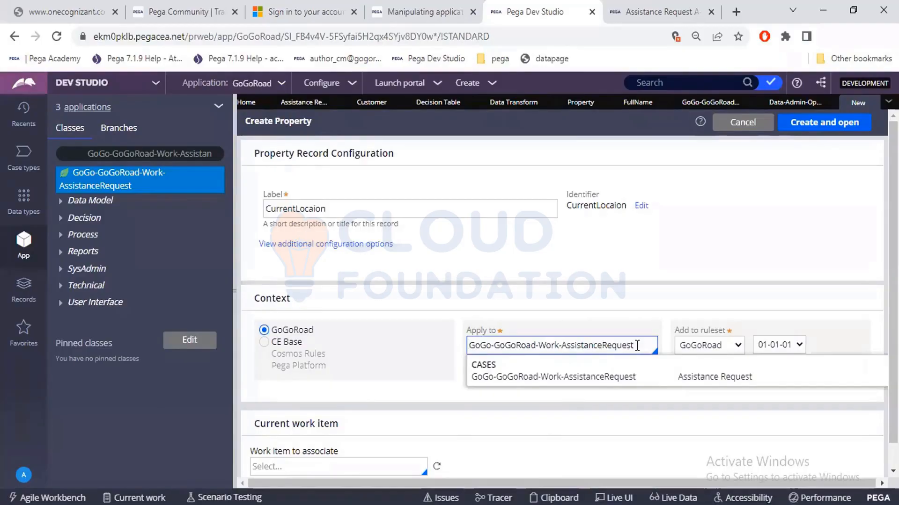
left_click(638, 375)
left_click(806, 123)
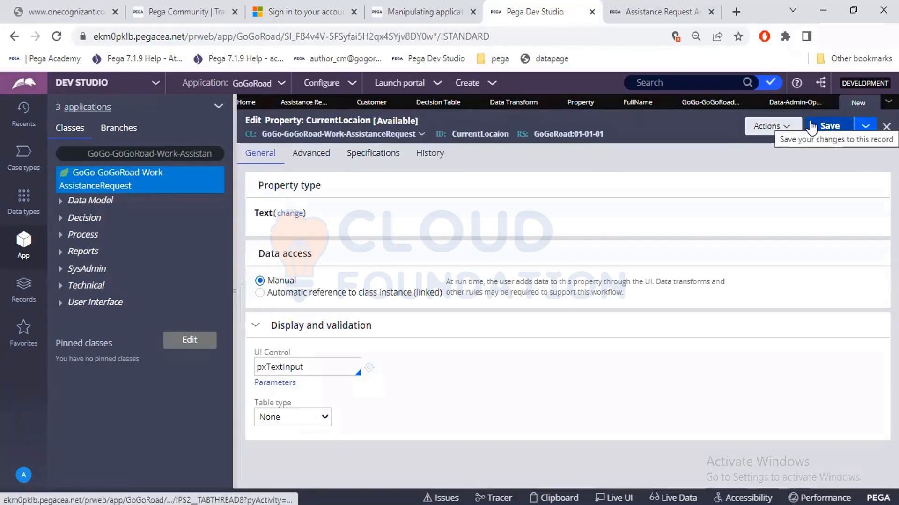
Change the CurrentLocaion property's type to Single Page and check the required Page definition field
left_click(291, 214)
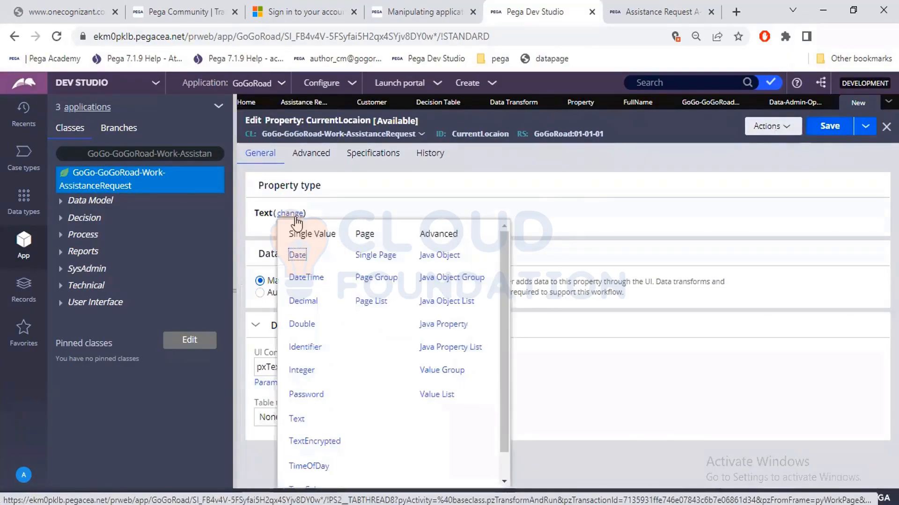
left_click(377, 257)
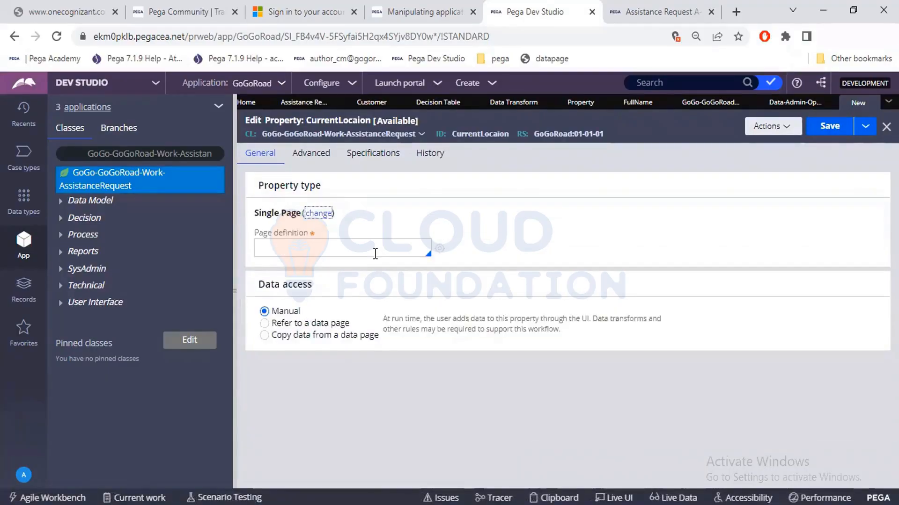
double_click(255, 234)
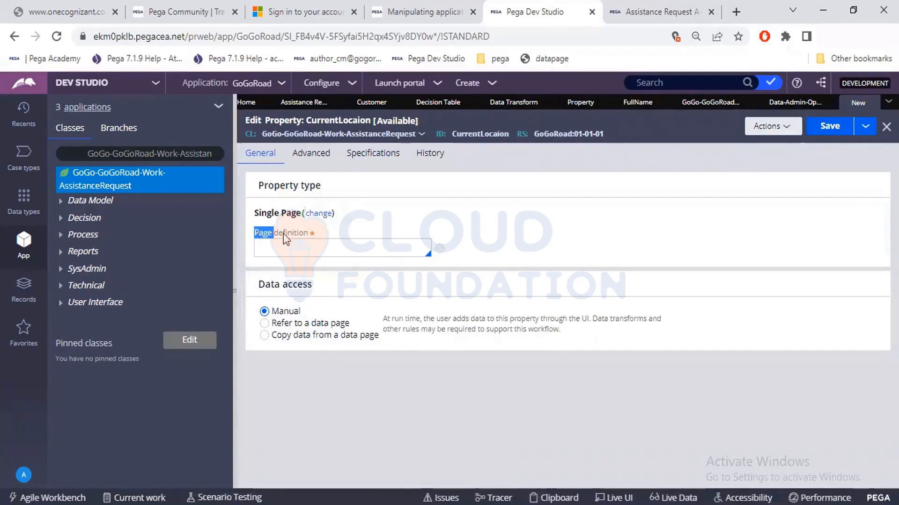
Switch to the blank Excel workbook and enter the headers Emp id, Empname and Empexp in cells A1 to C1
left_click_drag(283, 234, 305, 237)
left_click(298, 251)
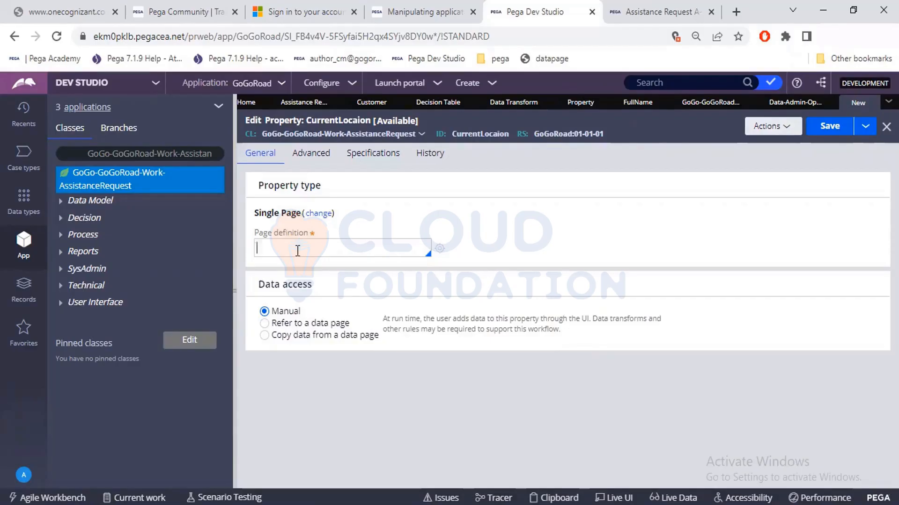
key("alt+Tab")
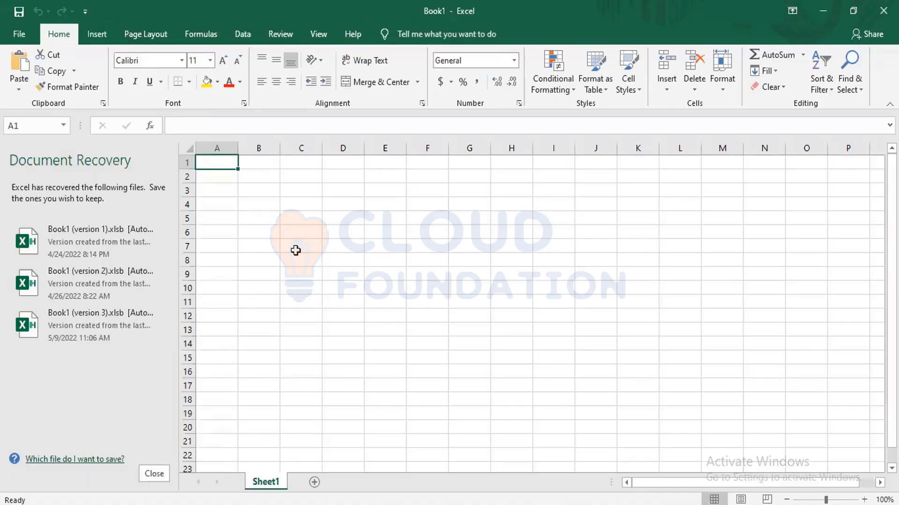
type("Emp id")
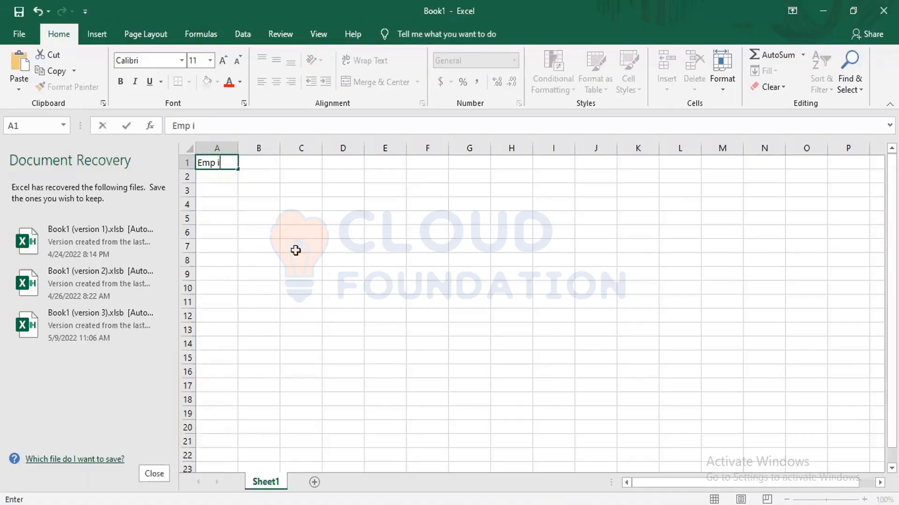
key("Tab")
key("Tab")
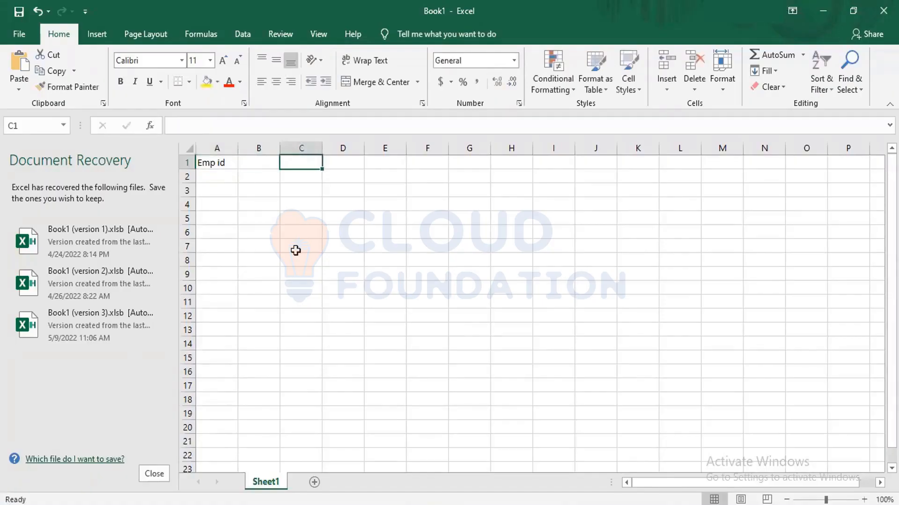
key("Left")
type("Emp")
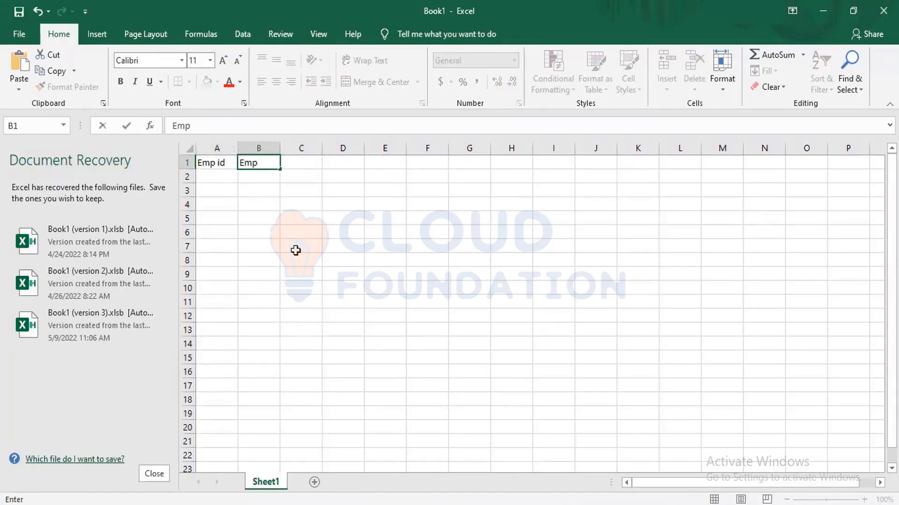
type("name")
key("Tab")
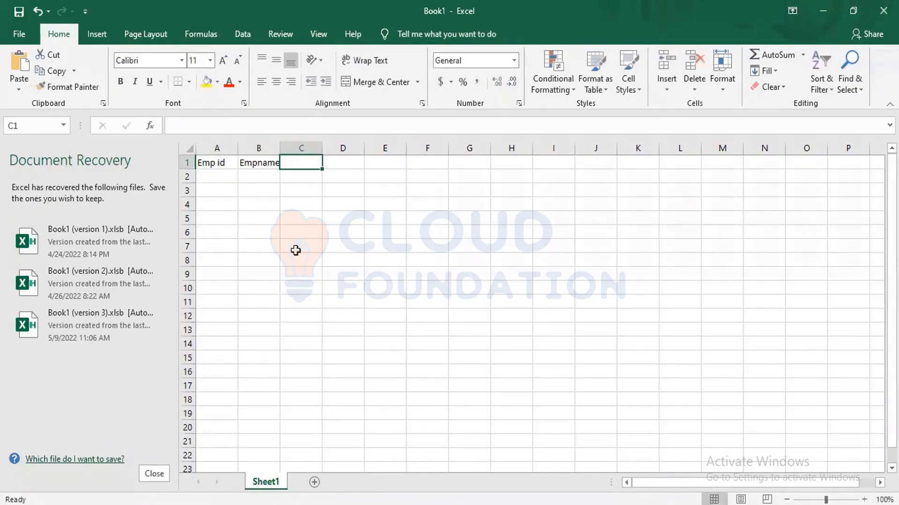
type("EMpexp")
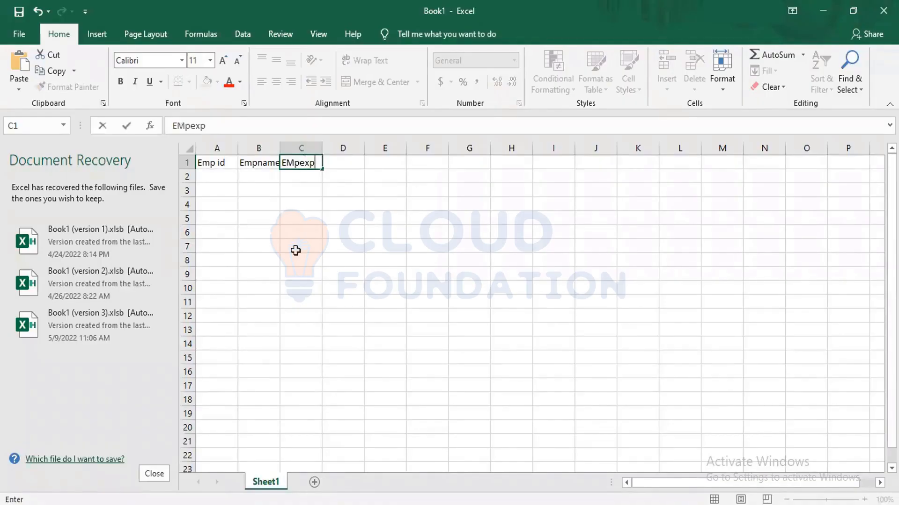
key("Return")
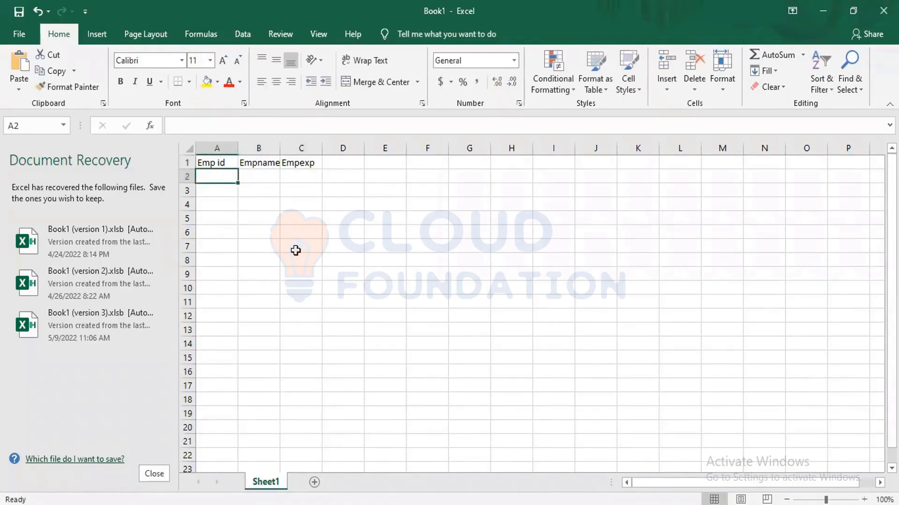
Fill row 2 with the employee record 1, ABC and 2
type("1")
key("Tab")
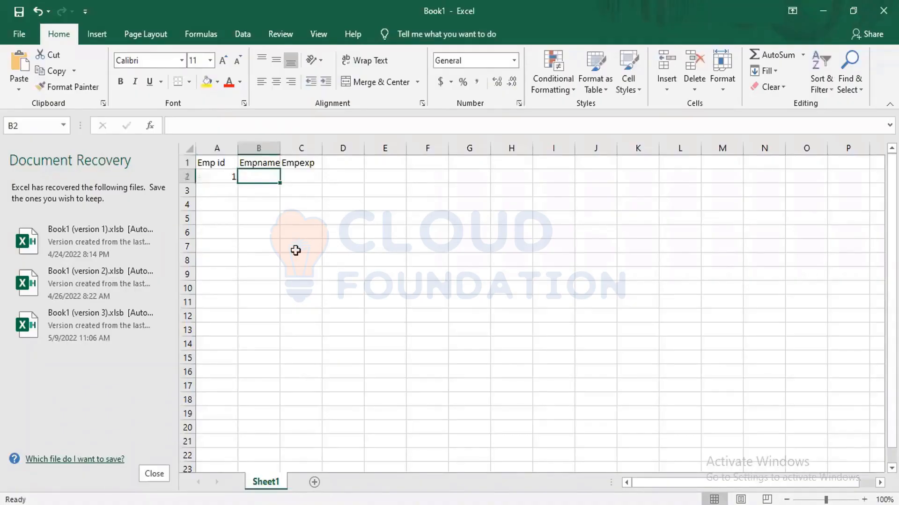
type("ABC")
key("Tab")
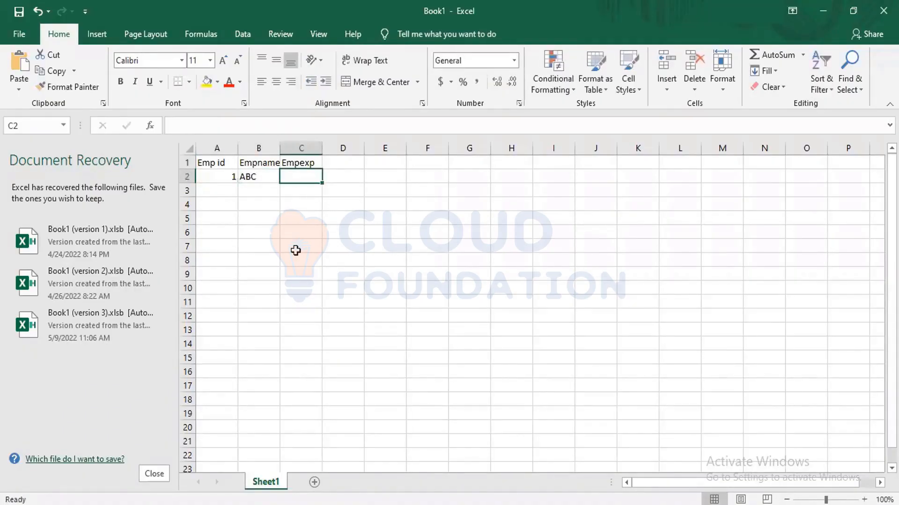
type("2")
key("Return")
Fill row 3 with the employee record 2, XYZ and 3
key("Left")
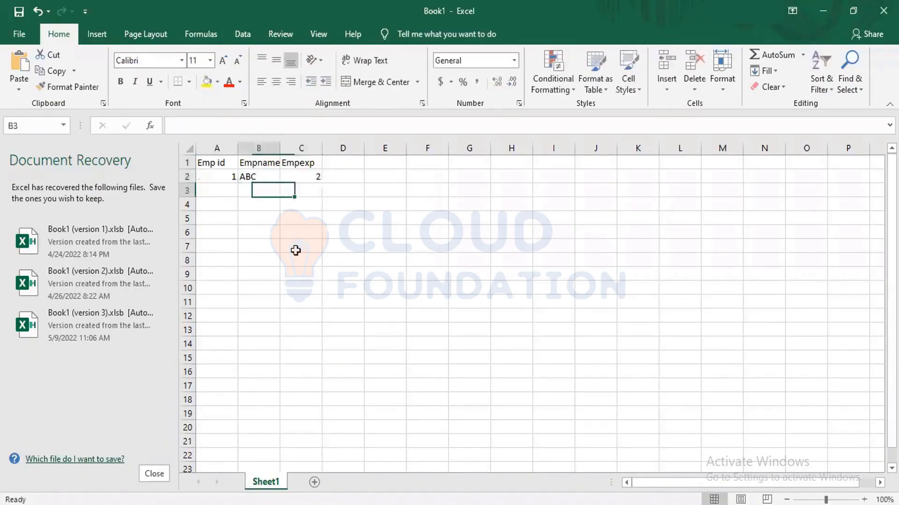
key("Left")
type("2")
key("Tab")
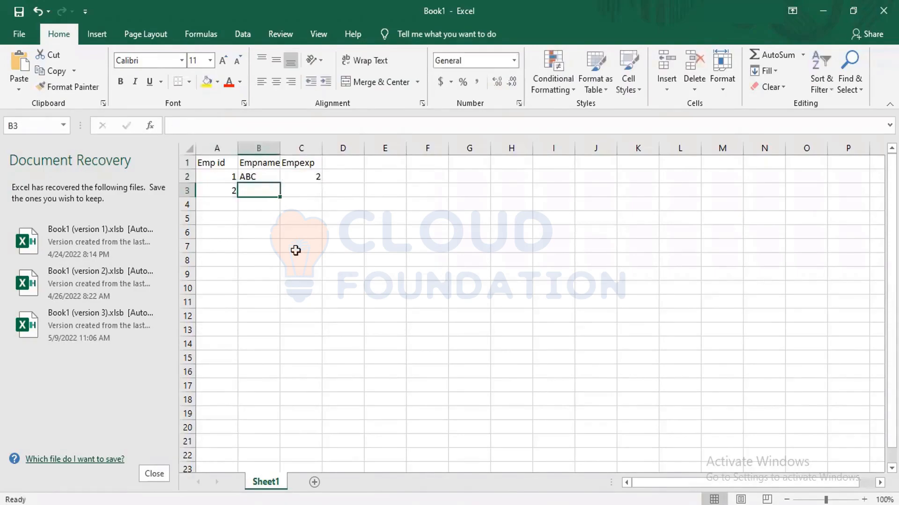
type("XYZ")
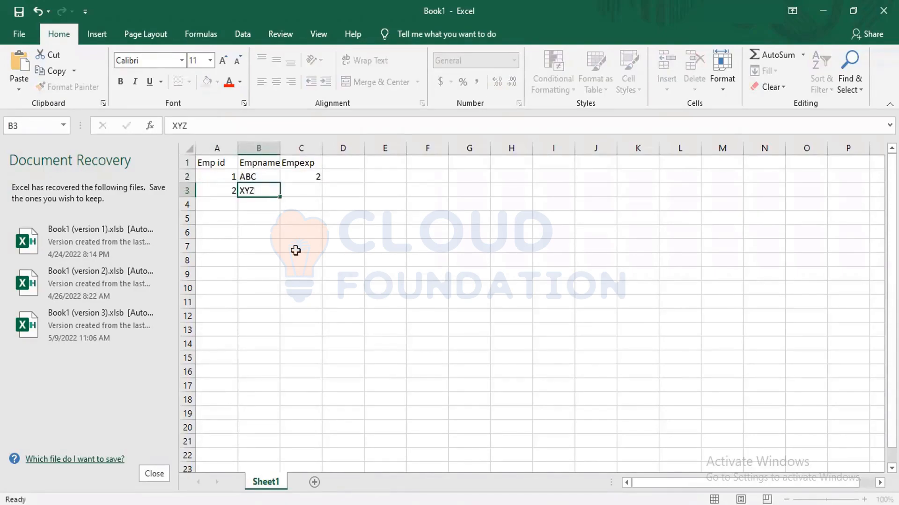
key("Tab")
type("3")
key("Return")
Fill row 4 with the employee record 4, PQR and 10
key("Left")
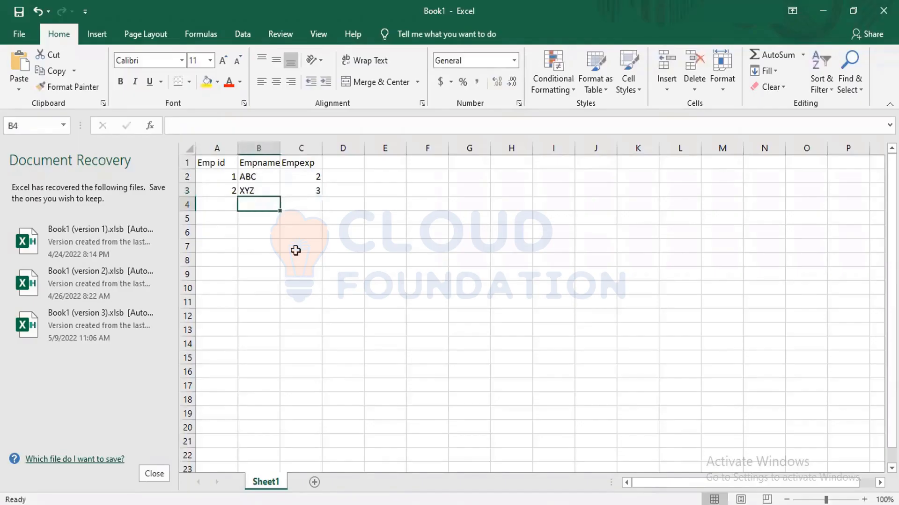
key("Left")
type("4")
key("Tab")
type("PQR")
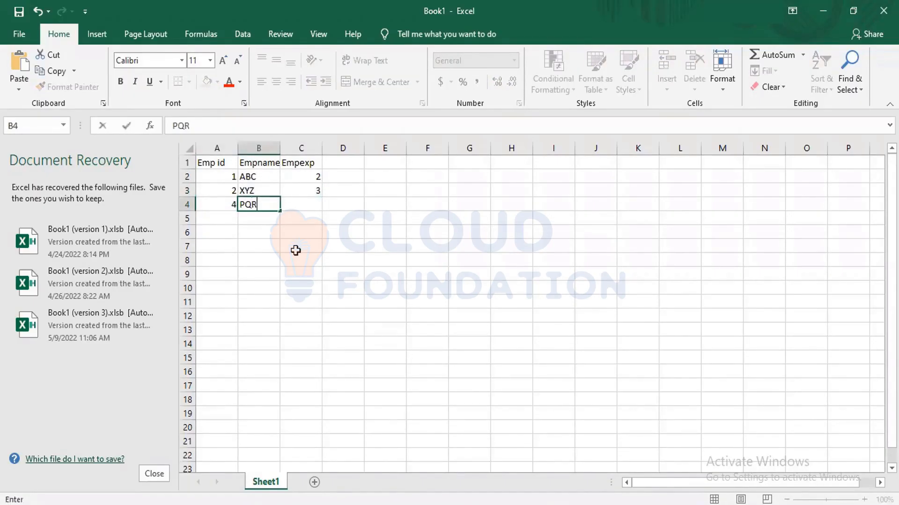
key("Tab")
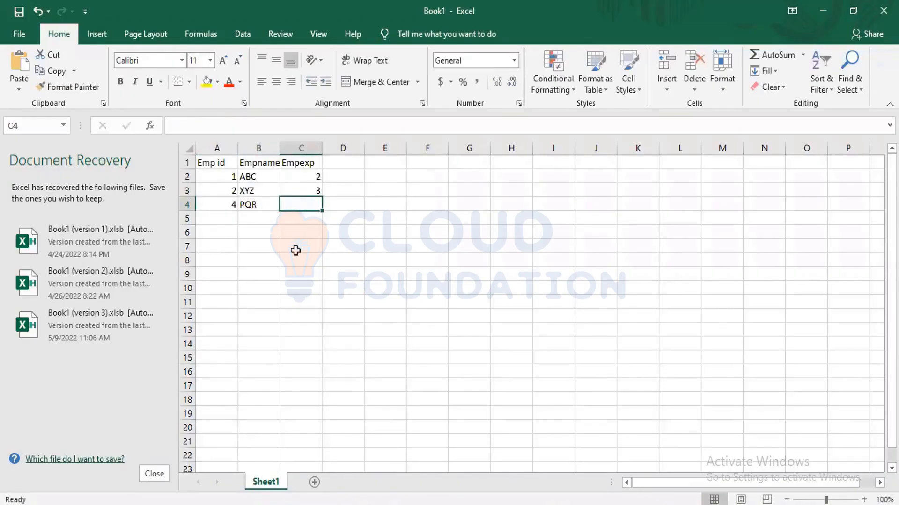
type("10")
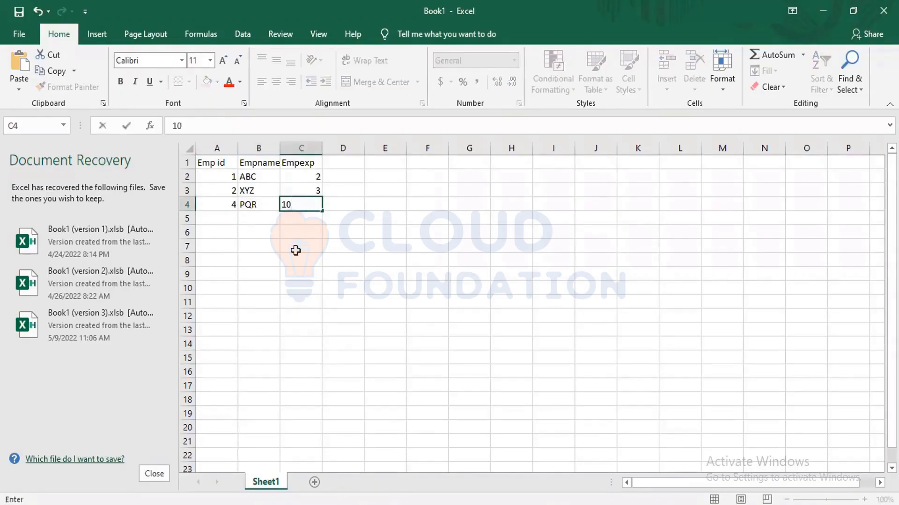
left_click(274, 258)
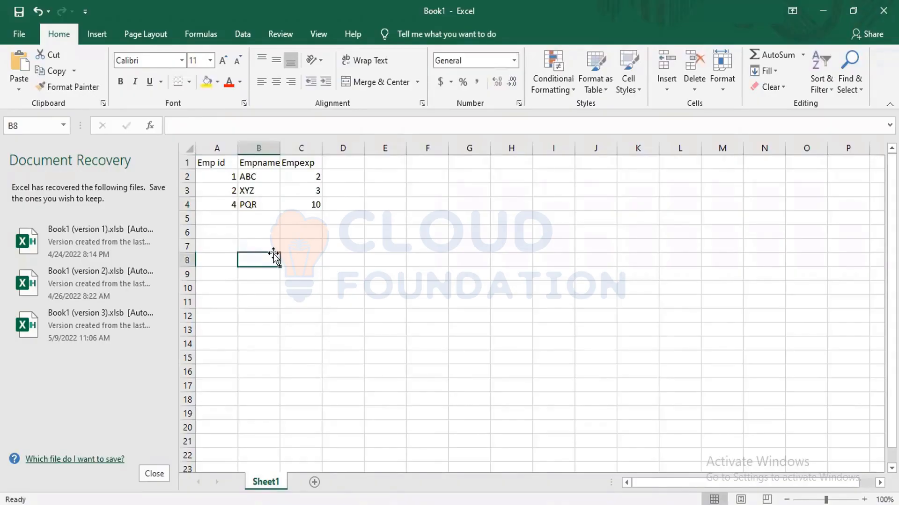
Widen columns A to C of the employee table and select the whole ABC record in row 2
left_click_drag(238, 148, 455, 148)
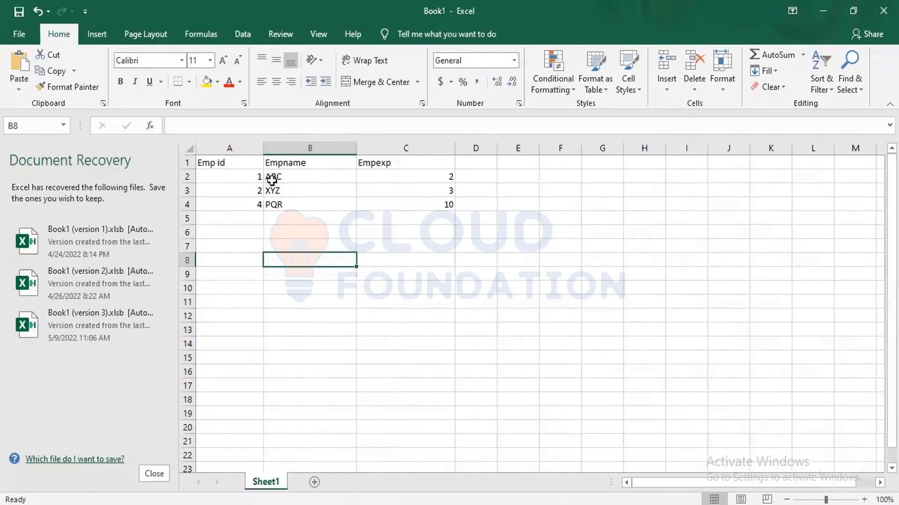
left_click(273, 177)
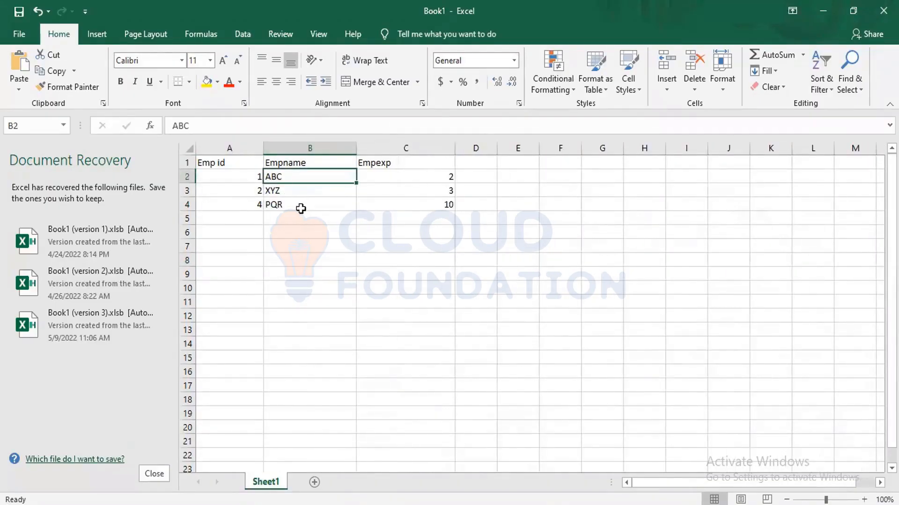
left_click(310, 272)
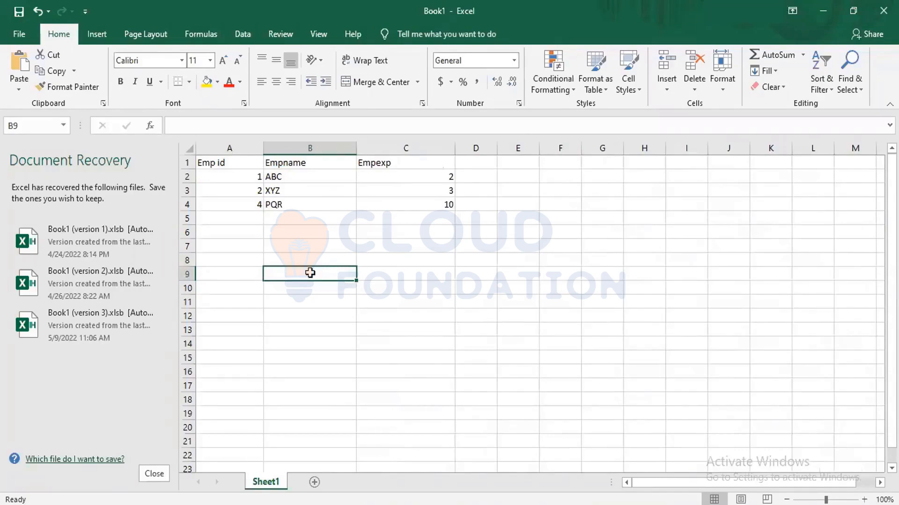
left_click(186, 177)
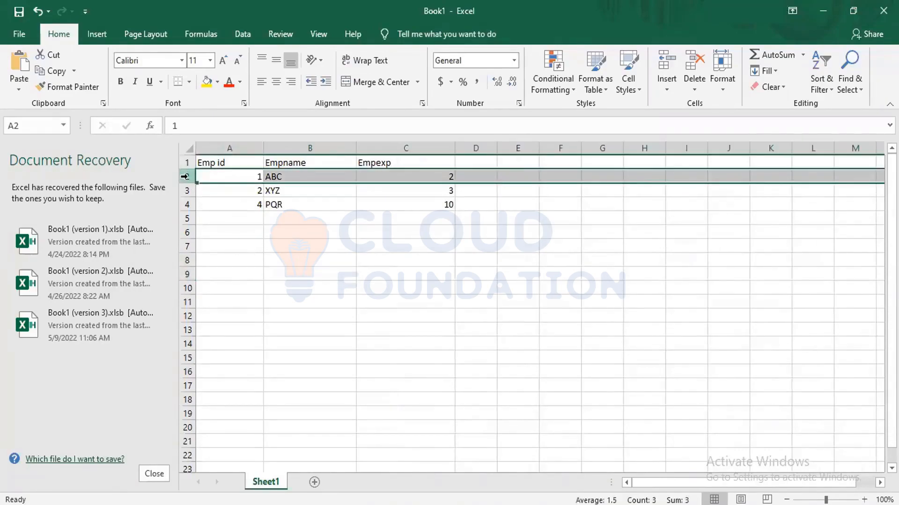
Change the header in A1 to "Emp id (key)" and select the record in row 2 that key value 1 identifies
left_click(227, 162)
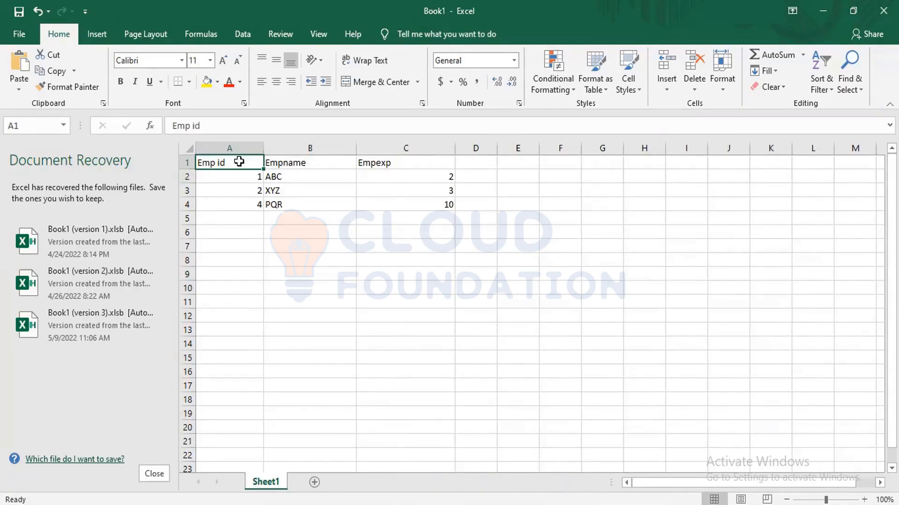
double_click(239, 161)
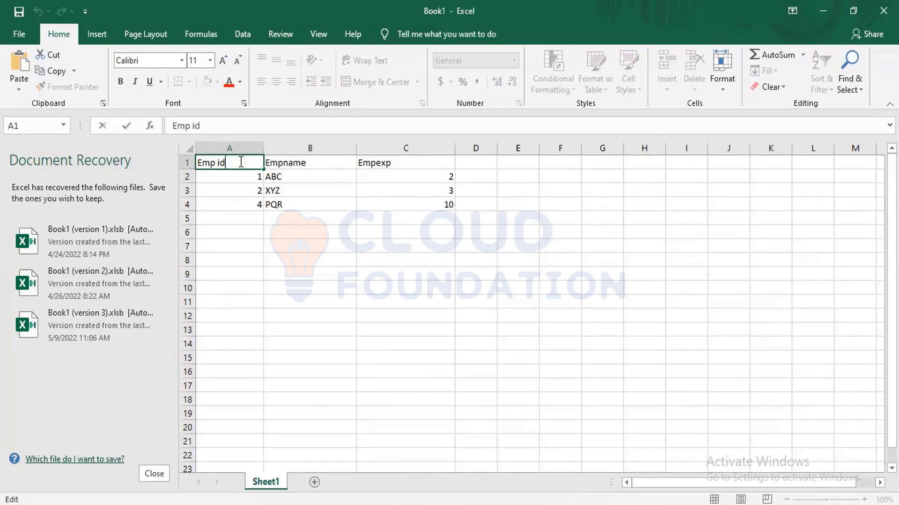
type("()")
type("key")
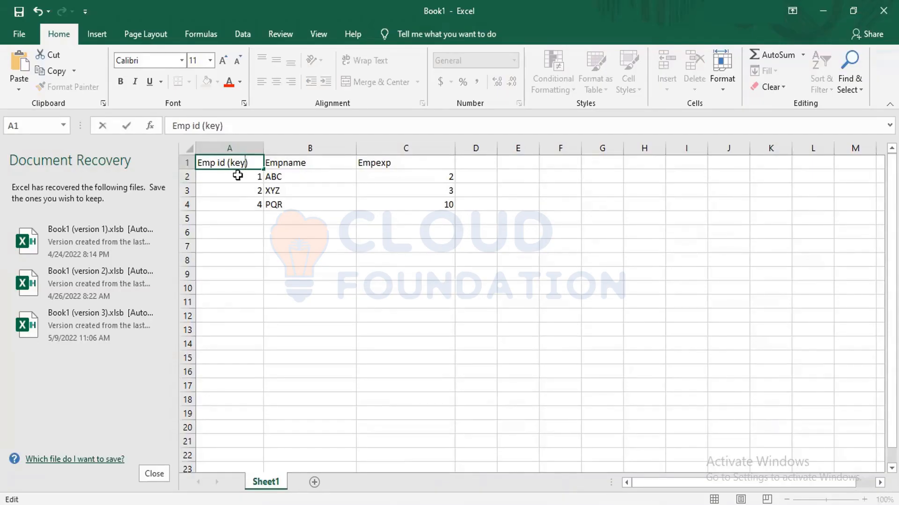
left_click(238, 176)
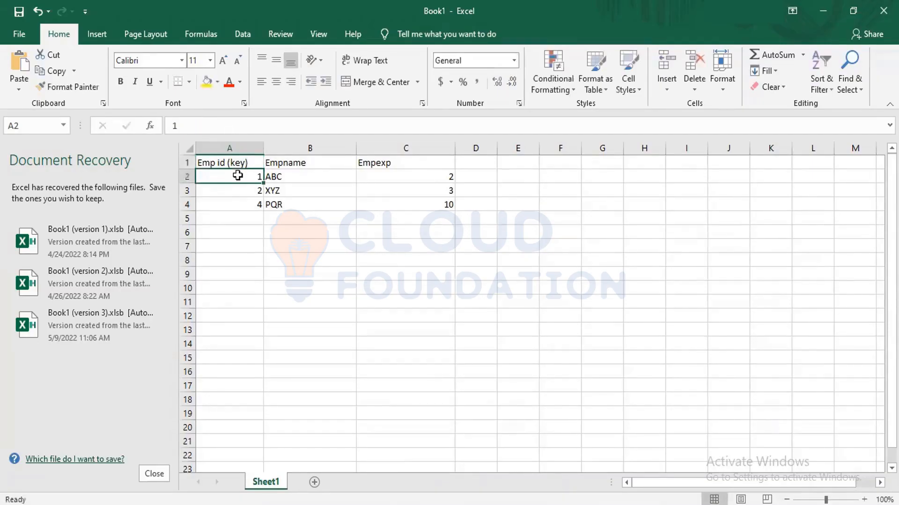
left_click(237, 163)
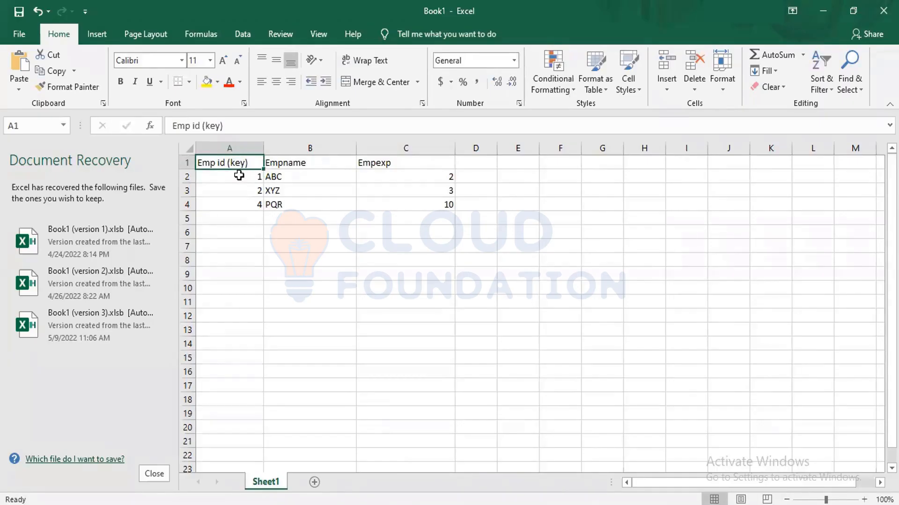
left_click(238, 178)
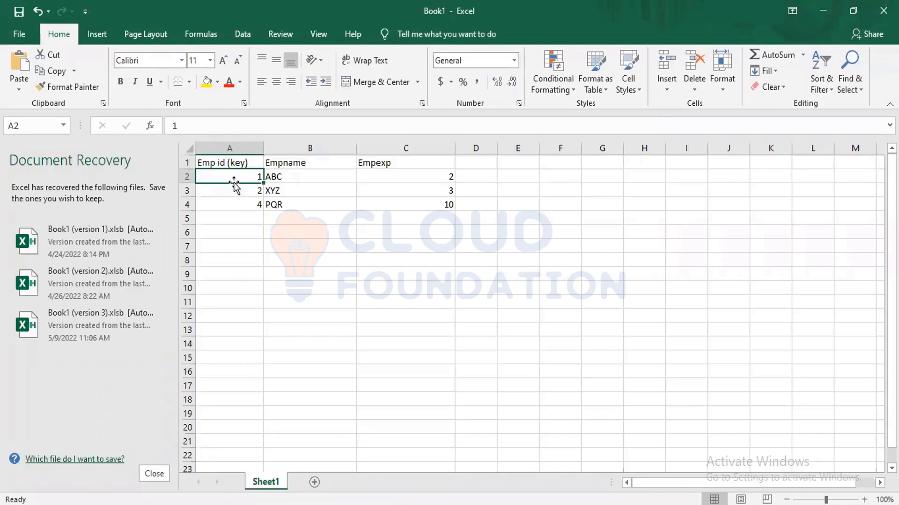
left_click(188, 177)
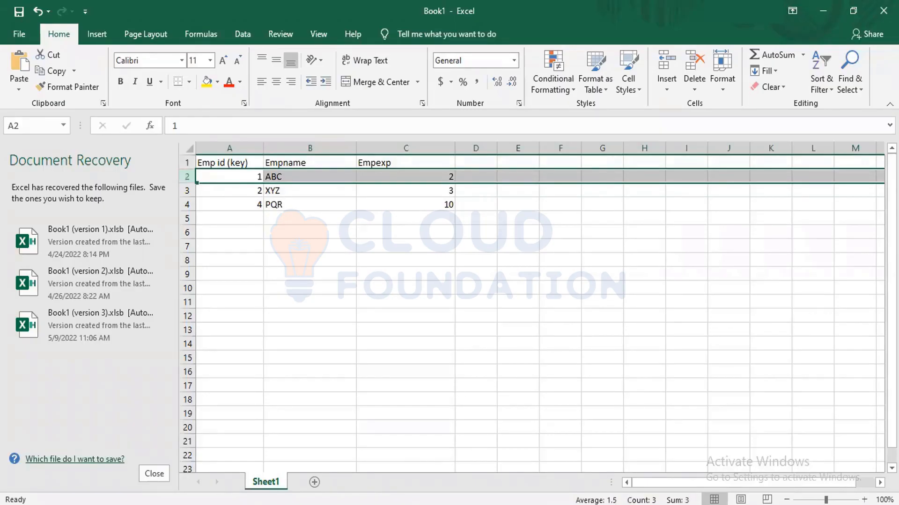
Switch back to Pega Dev Studio and highlight the Single Page type of the CurrentLocaion property
mouse_move(532, 504)
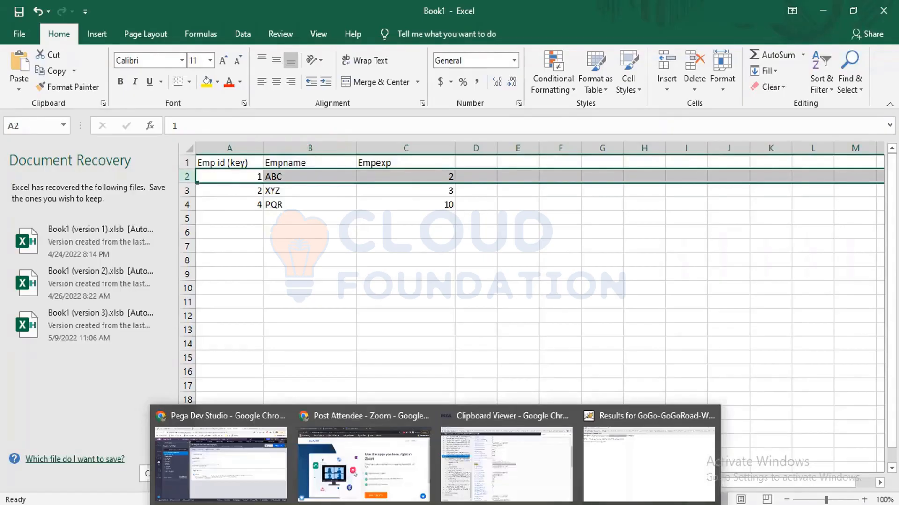
left_click(274, 492)
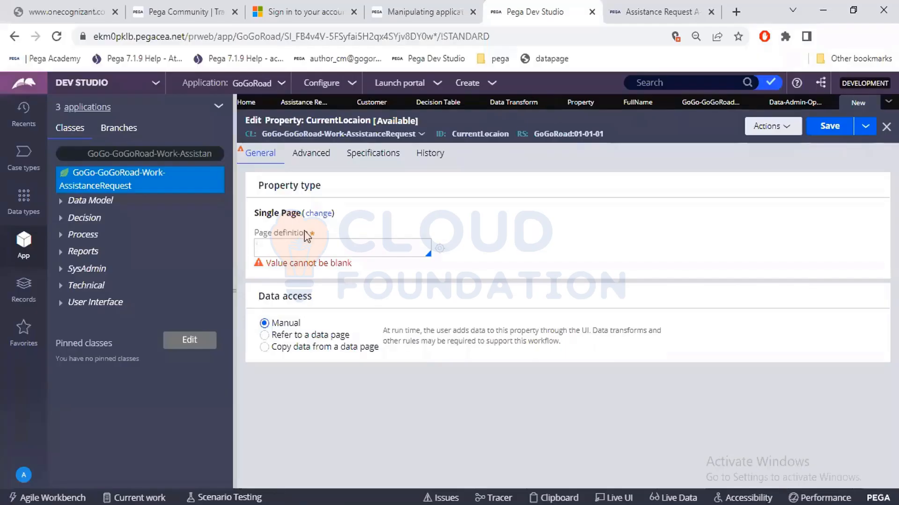
left_click_drag(255, 213, 303, 214)
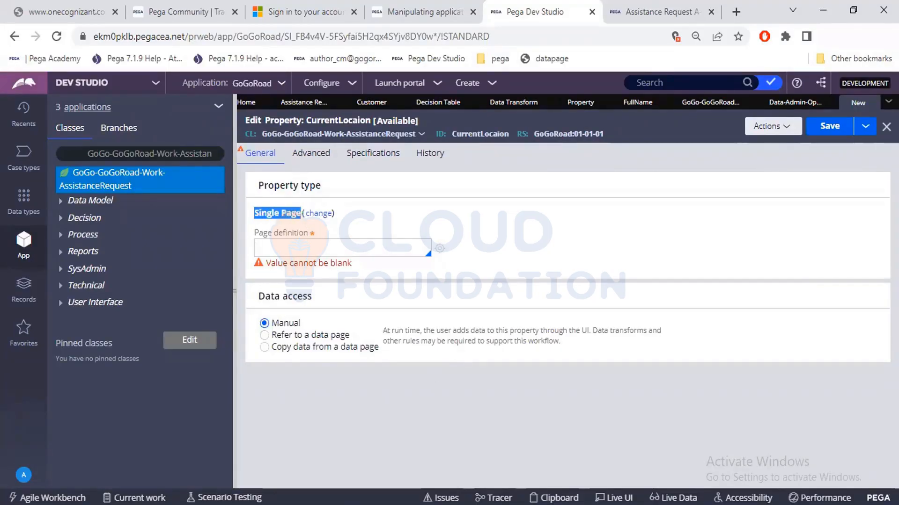
Switch to the Clipboard Viewer and examine the VehicleInformation page under pyWorkPage
left_click(436, 504)
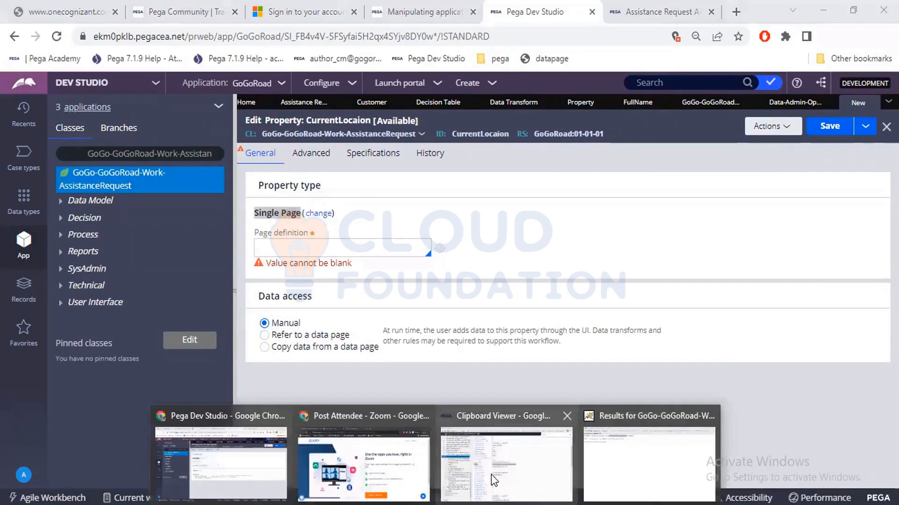
left_click(492, 481)
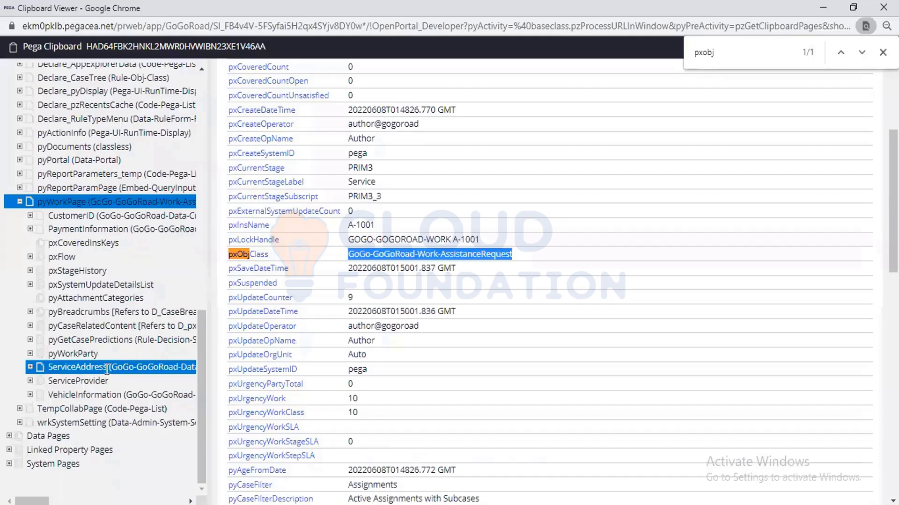
left_click(99, 394)
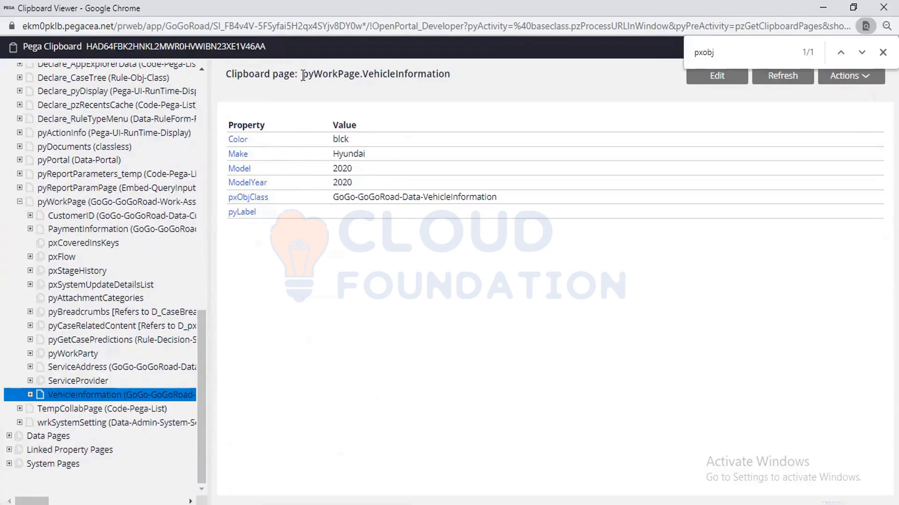
Highlight the VehicleInformation page name, and view the CustomerID and PaymentInformation pages under pyWorkPage
left_click_drag(303, 75, 450, 74)
left_click(374, 75)
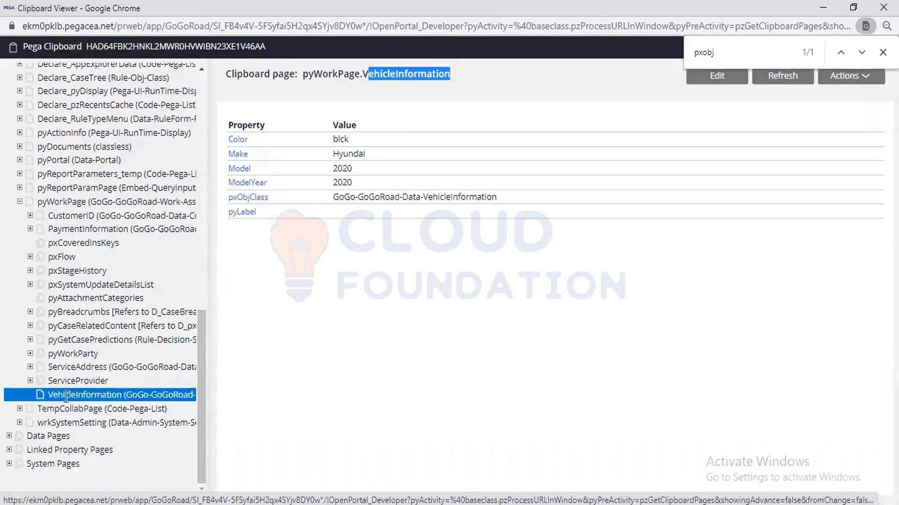
left_click(57, 217)
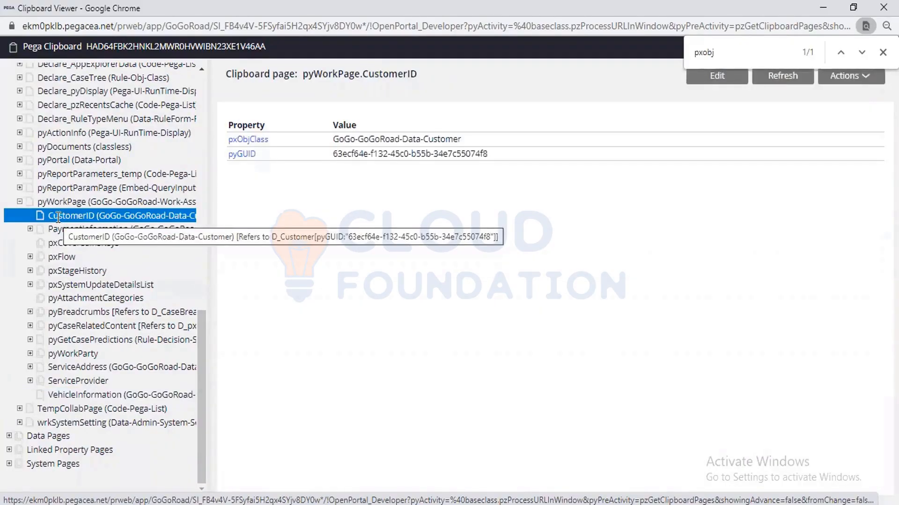
left_click(70, 217)
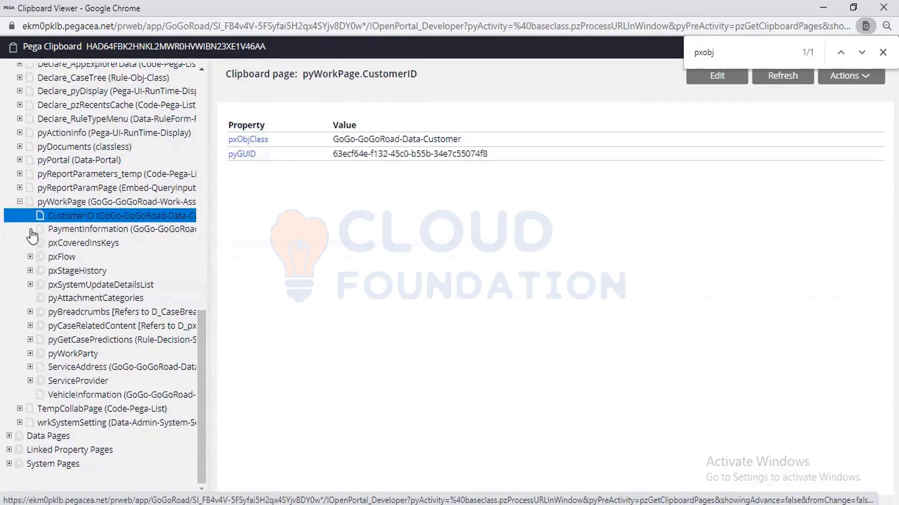
left_click(58, 229)
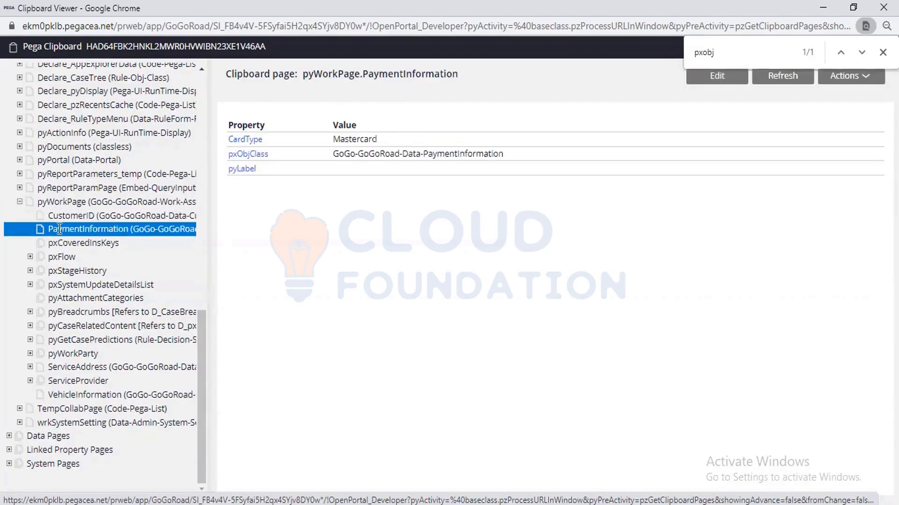
left_click(59, 229)
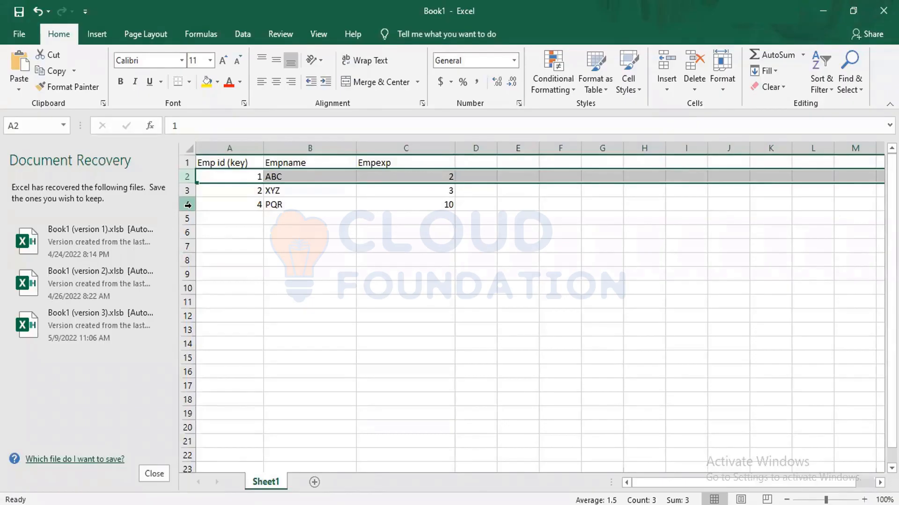
Select the whole PQR record in row 4 of the employee table and switch back to the Clipboard Viewer
left_click(188, 205)
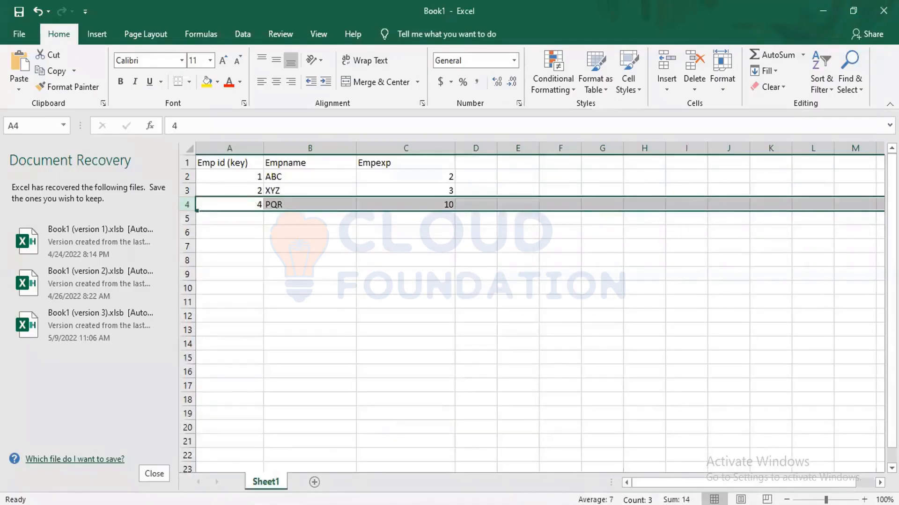
left_click(434, 504)
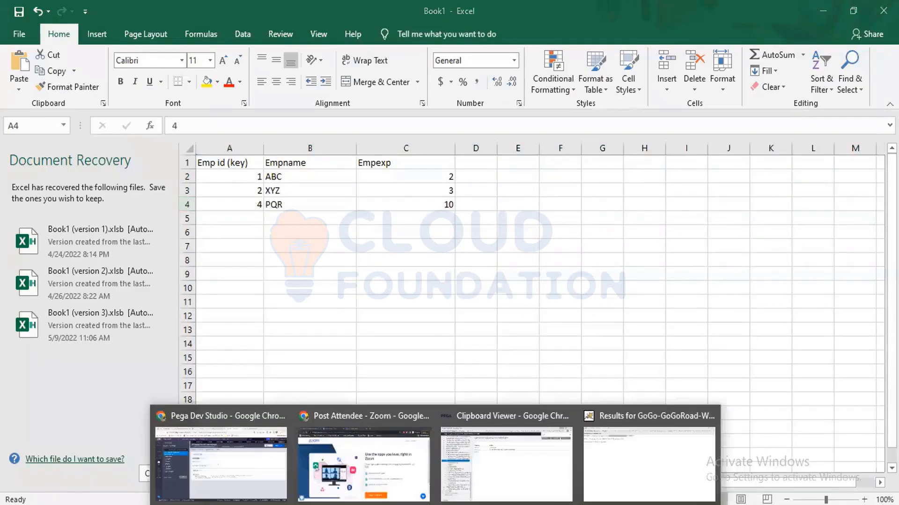
left_click(467, 486)
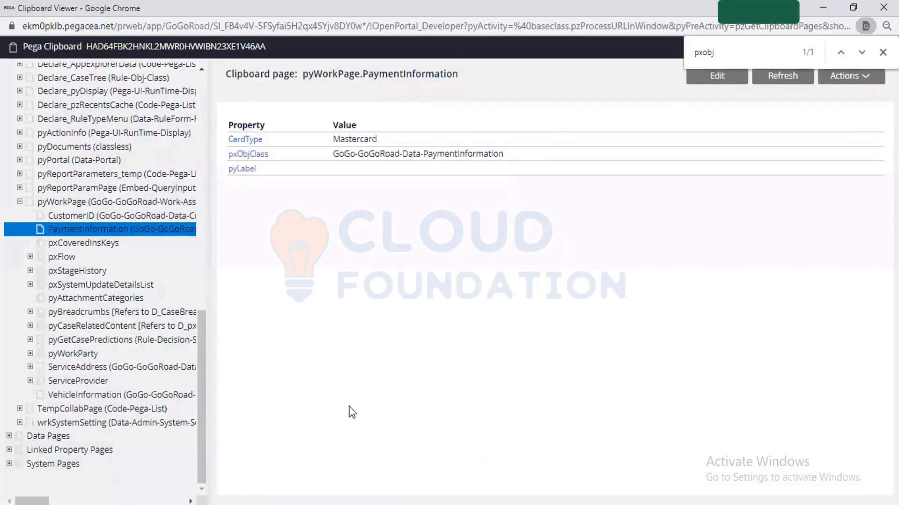
Switch to the Excel employee table and select the Empexp value of each record in C2, C3 and C4
key("alt+Tab")
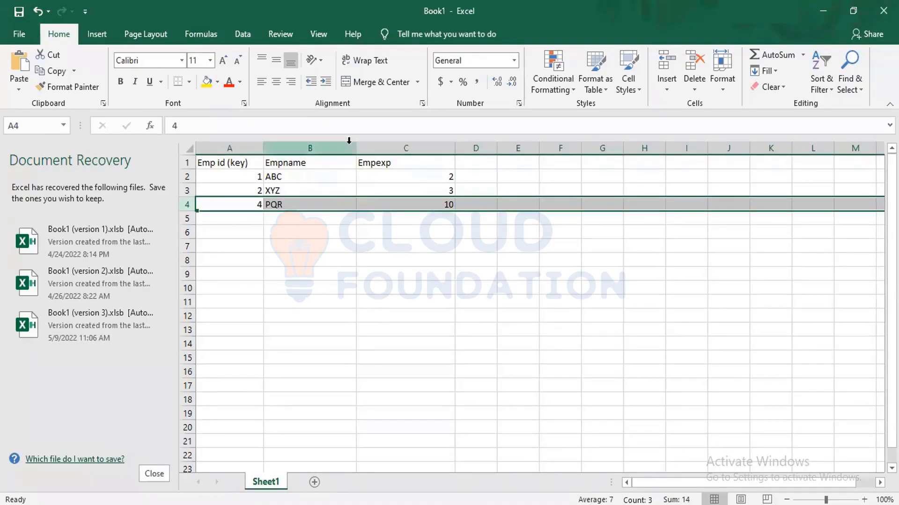
left_click(388, 178)
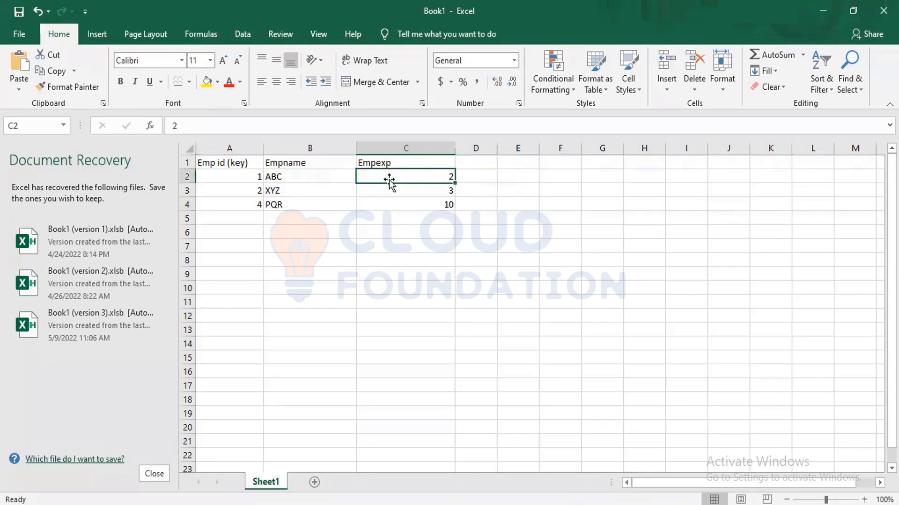
left_click(391, 191)
left_click(391, 206)
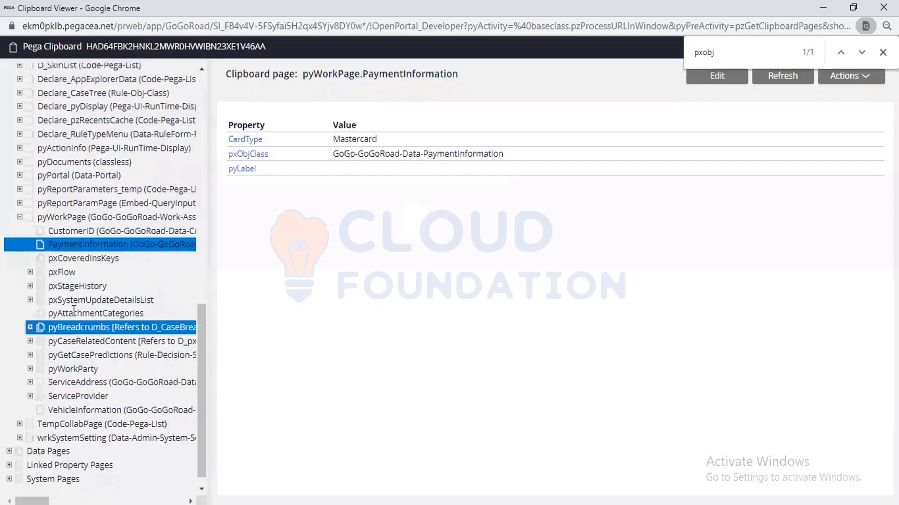
In the Clipboard Viewer's User Pages, view the D_AppExplorerPinnedClasses data page and expand its pxResults list
scroll(73, 310, "up", 5)
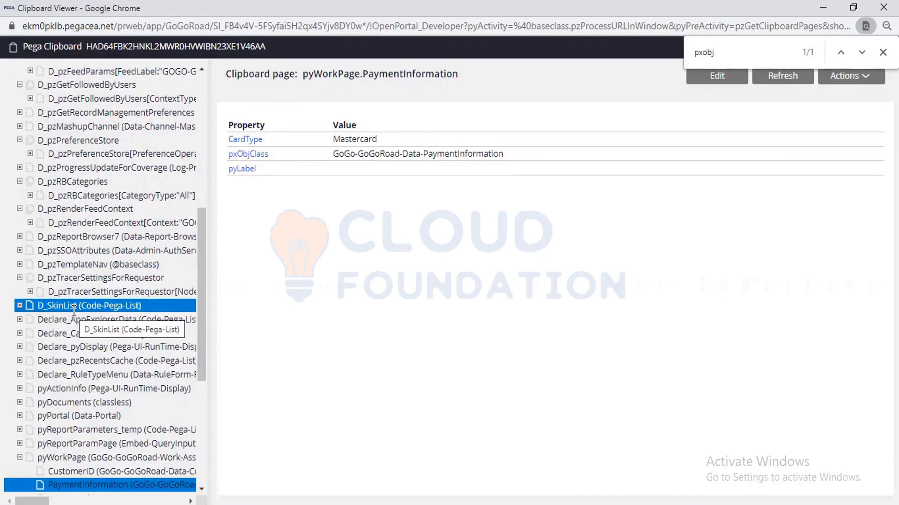
scroll(74, 311, "up", 5)
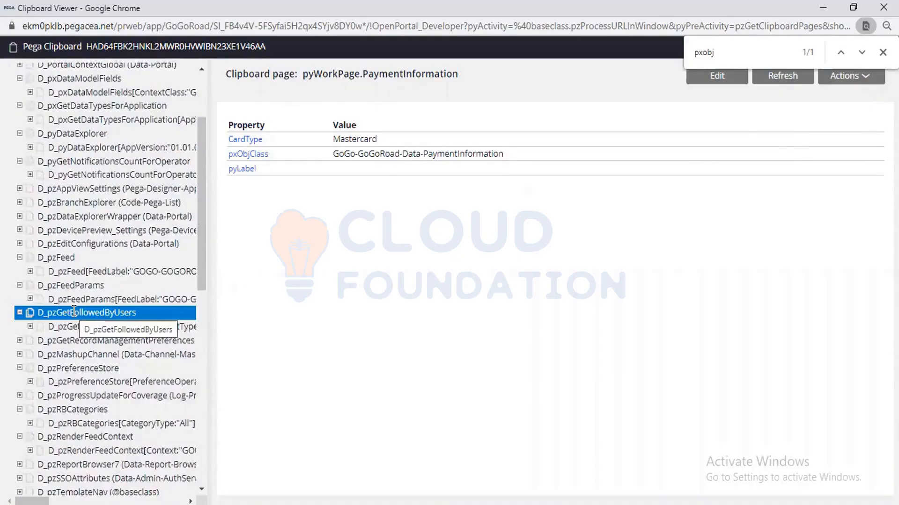
scroll(74, 311, "up", 2)
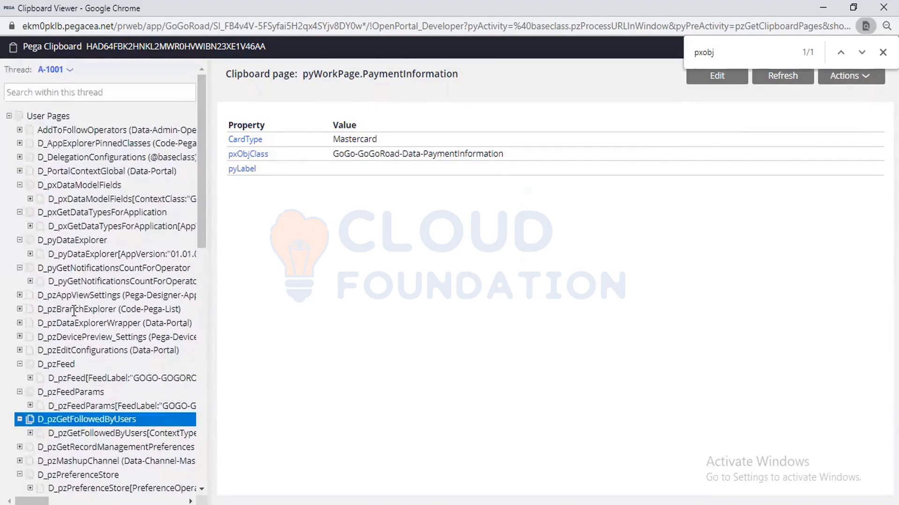
left_click(20, 144)
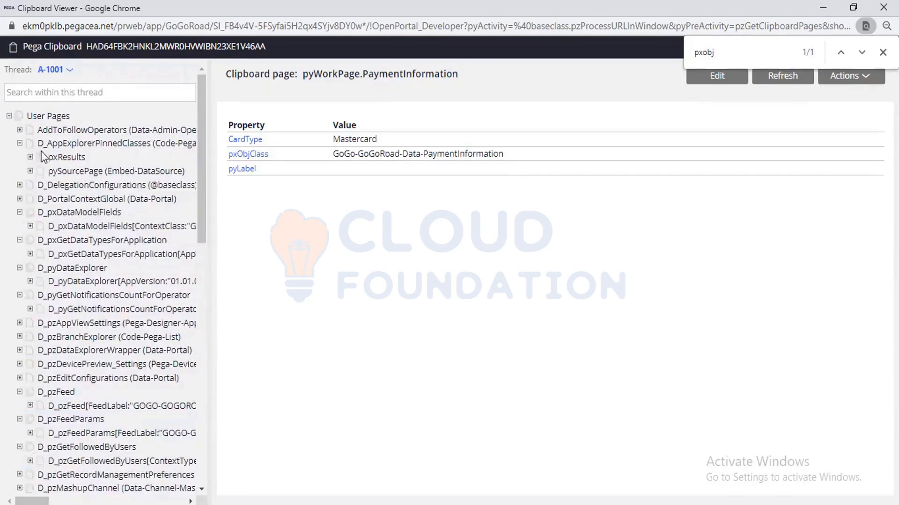
left_click(62, 143)
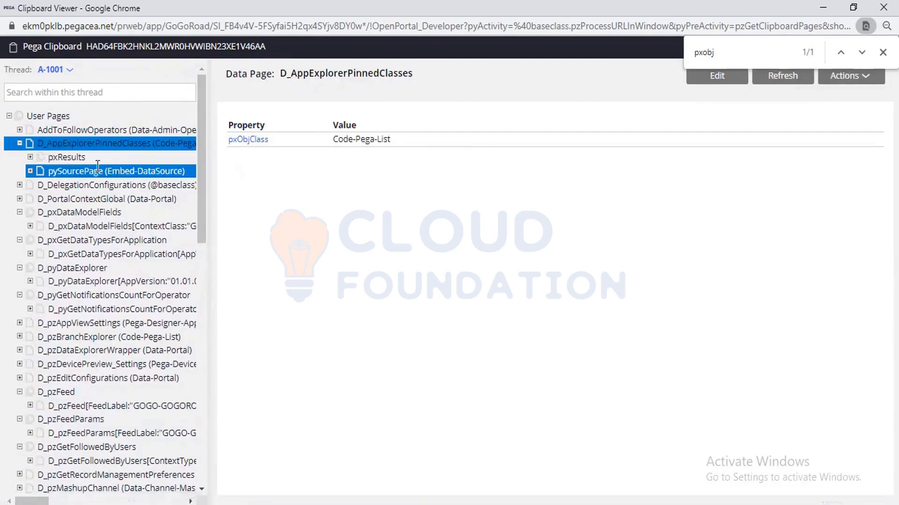
left_click(60, 158)
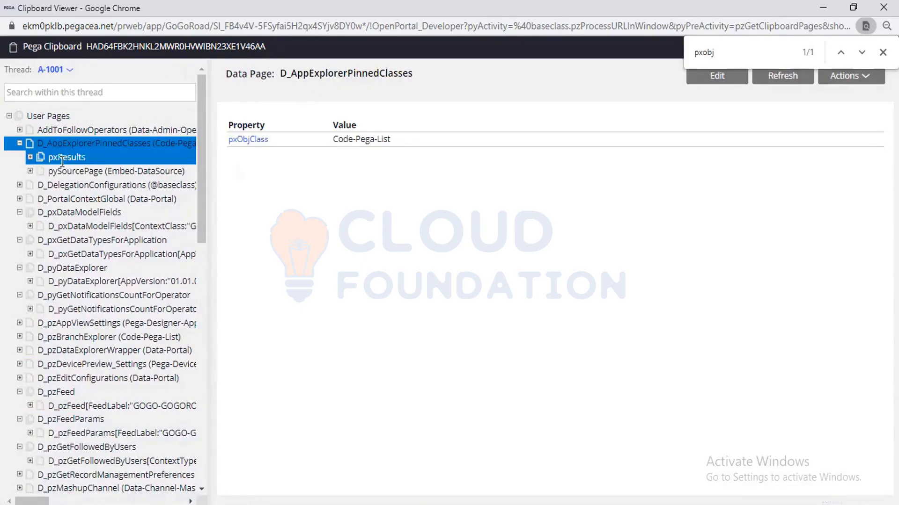
left_click(30, 158)
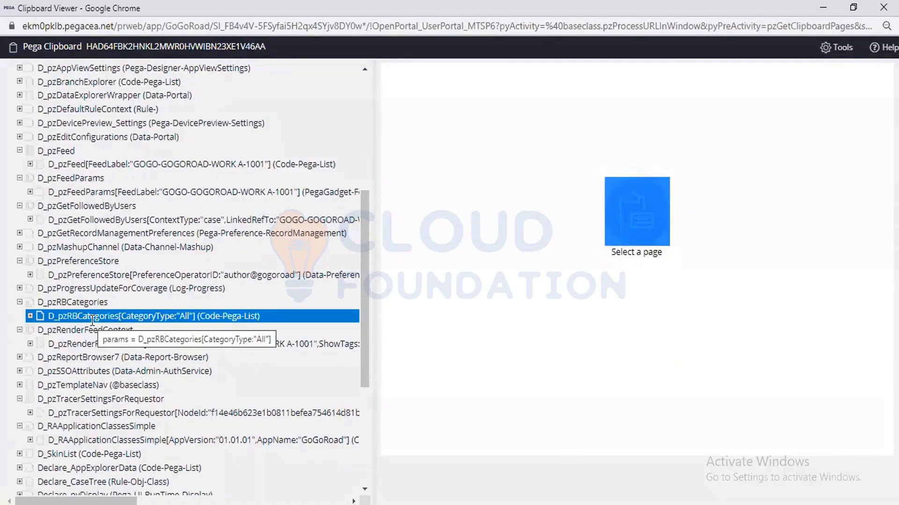
Expand pxResults under Declare_AppExplorerData, view its first result page and highlight pxResults(1) in the page name
scroll(92, 320, "down", 3)
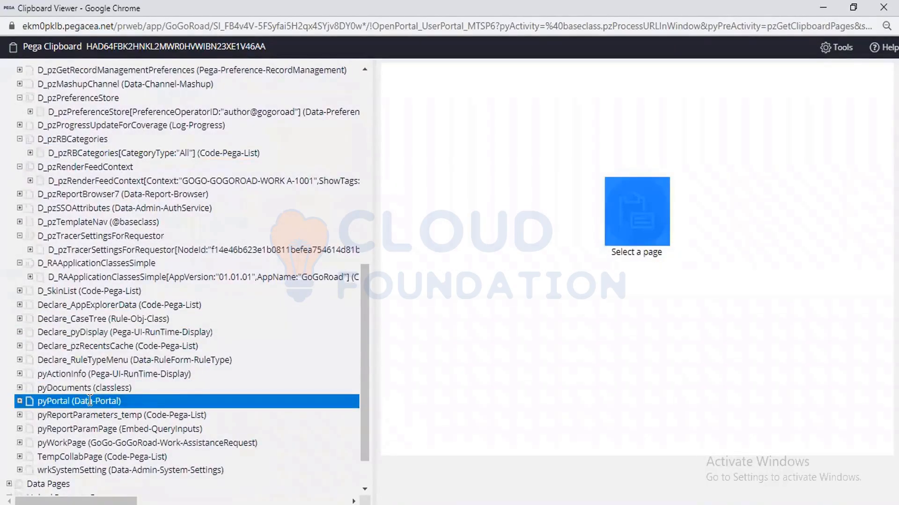
left_click(19, 415)
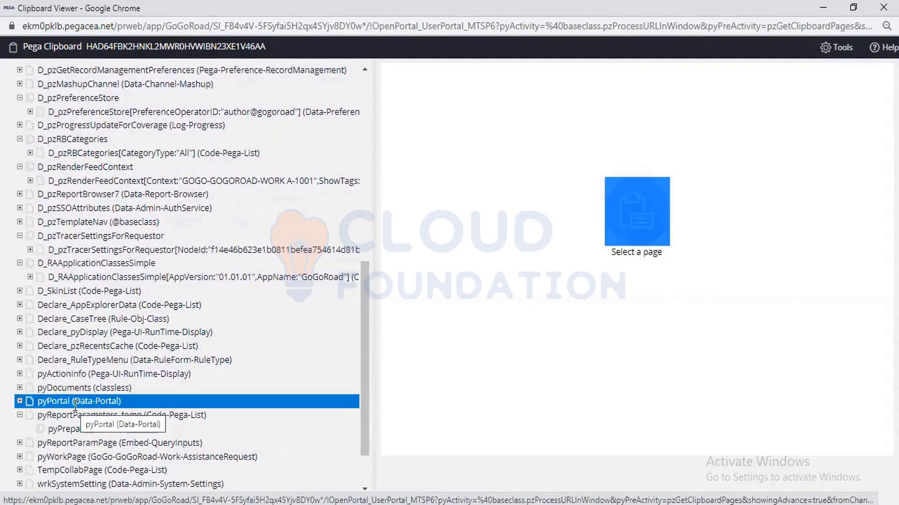
scroll(74, 405, "up", 1)
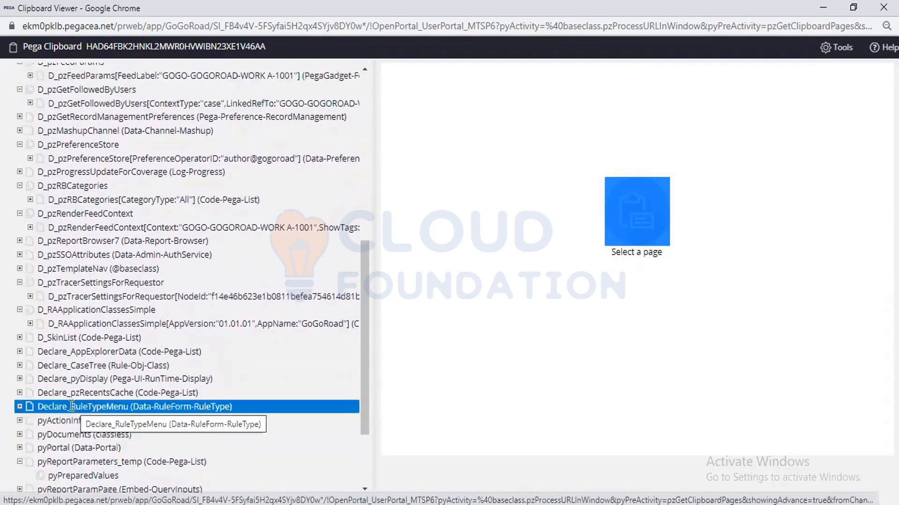
left_click(20, 351)
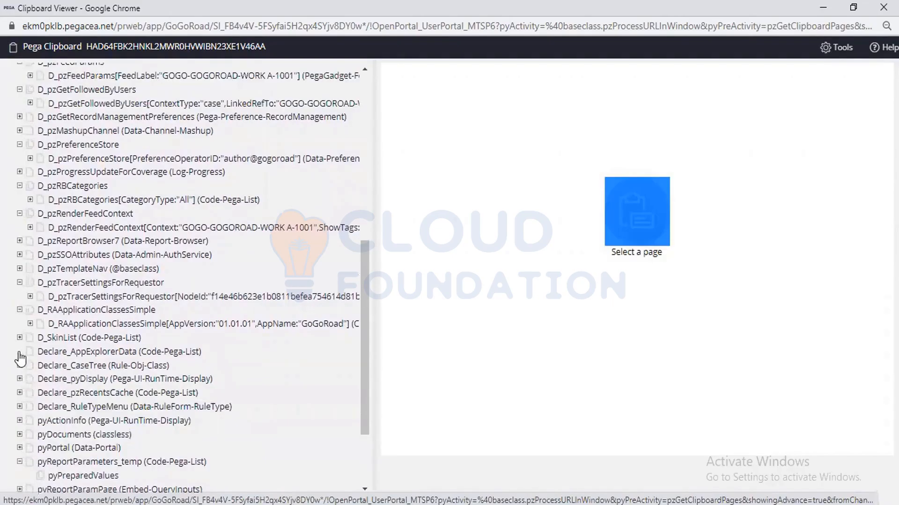
left_click(29, 366)
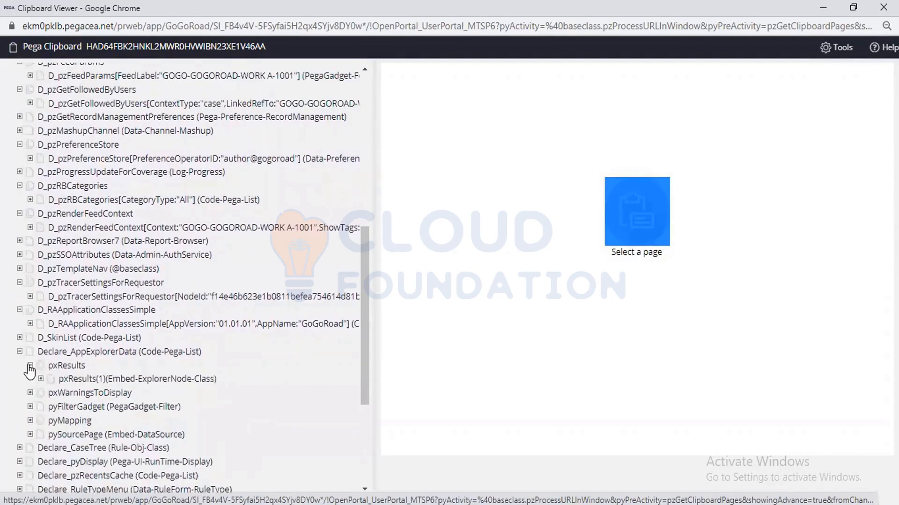
left_click(105, 380)
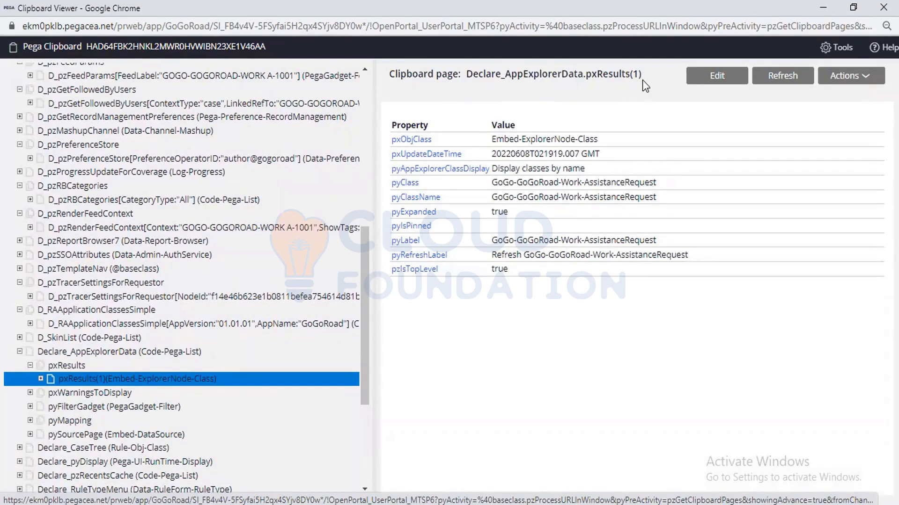
left_click_drag(645, 71, 588, 82)
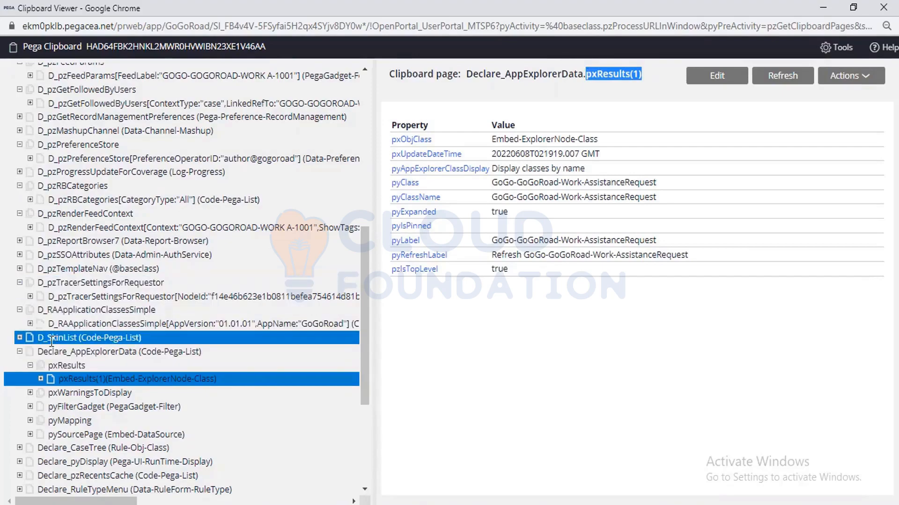
Check D_SkinList for list entries, and expand the pxResults list under D_pzBranchExplorer
left_click(20, 338)
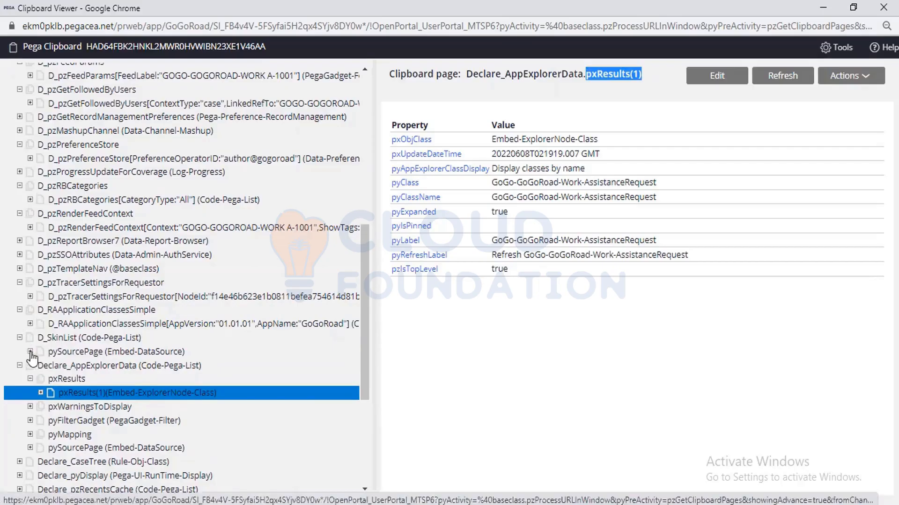
left_click(30, 352)
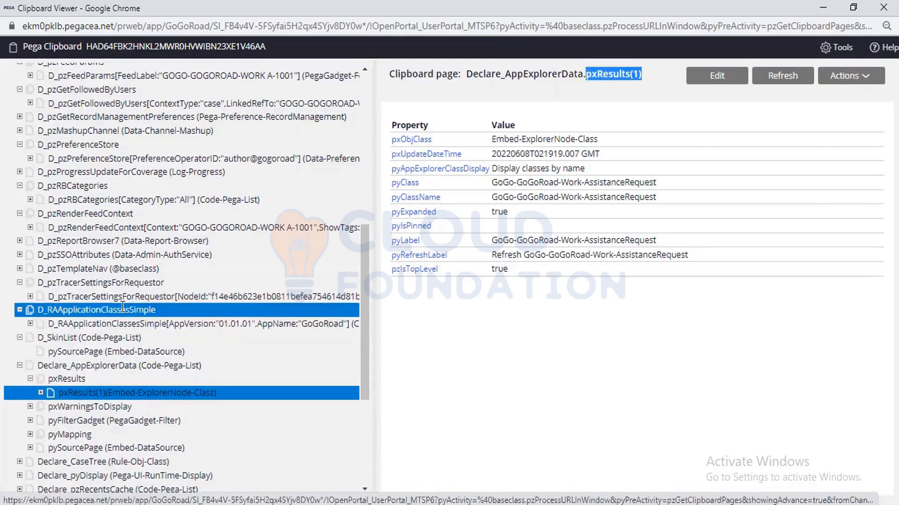
scroll(122, 307, "up", 2)
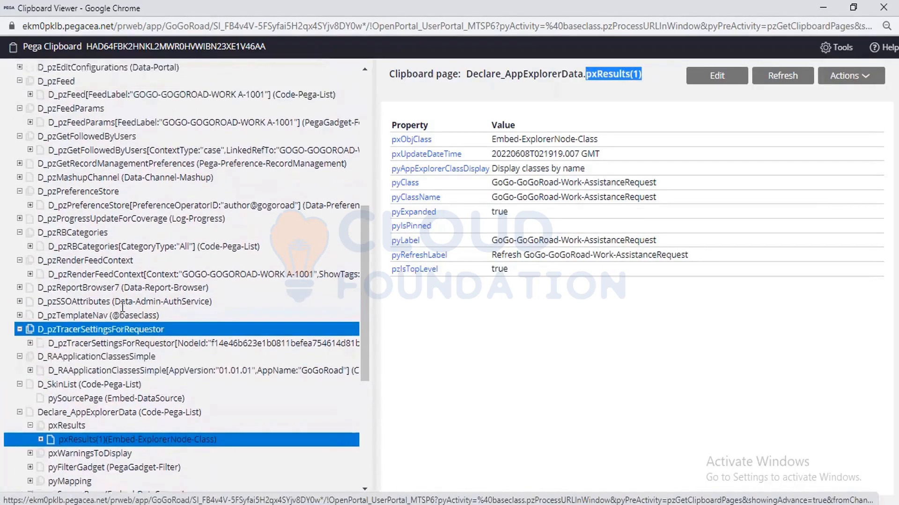
scroll(123, 307, "up", 5)
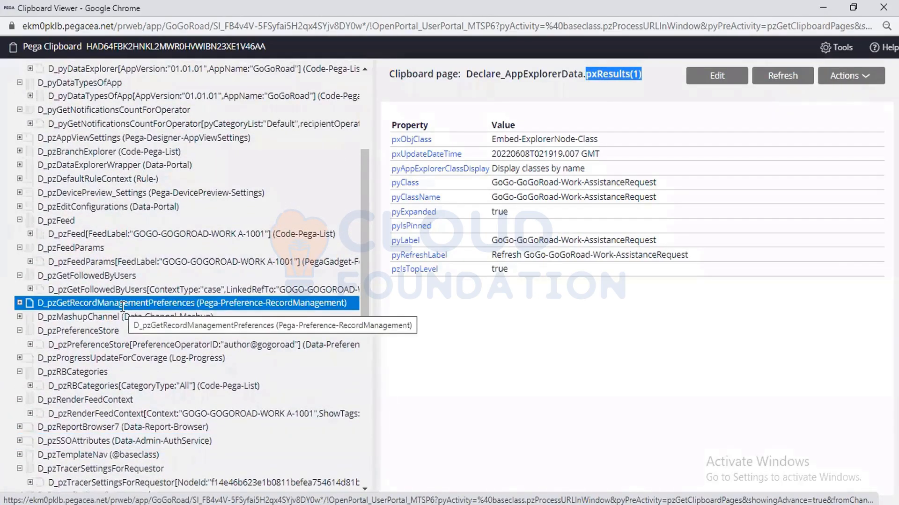
left_click(20, 152)
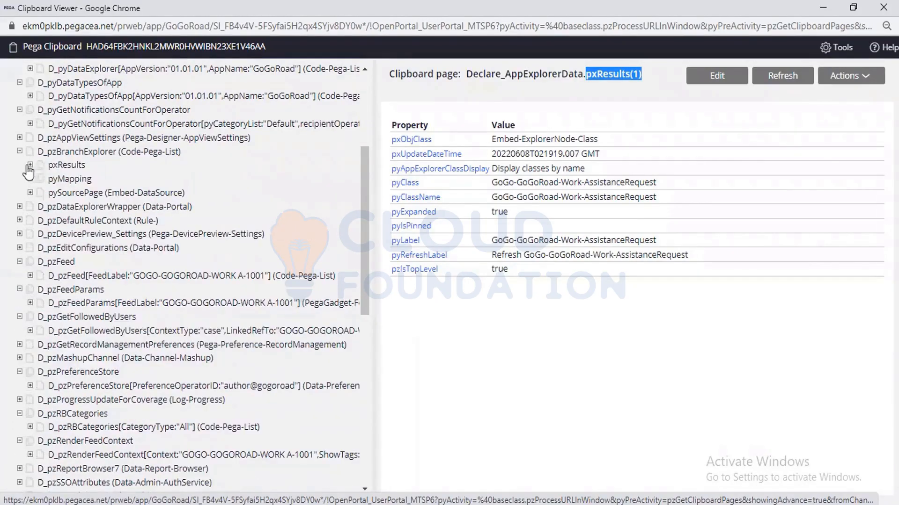
left_click(29, 165)
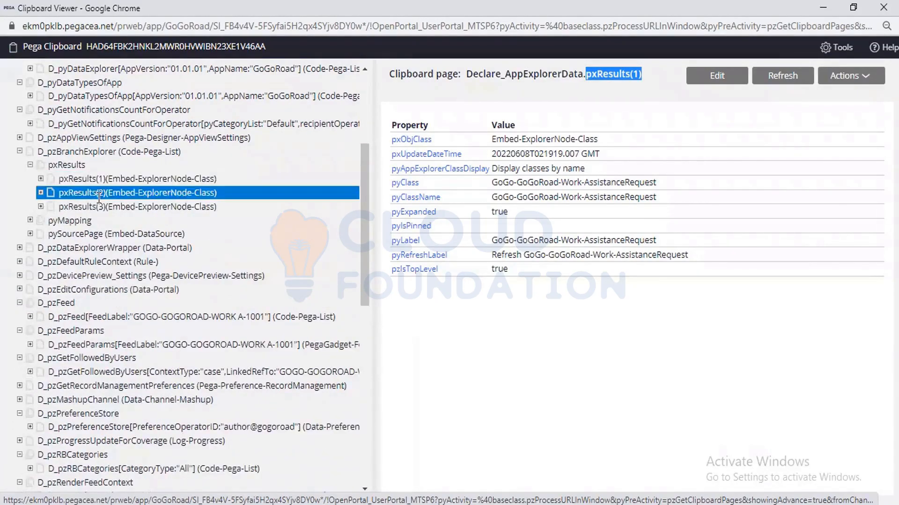
View the D_pzBranchExplorer data page, highlight its name and examine the pxResults(1) page's properties
left_click(106, 156)
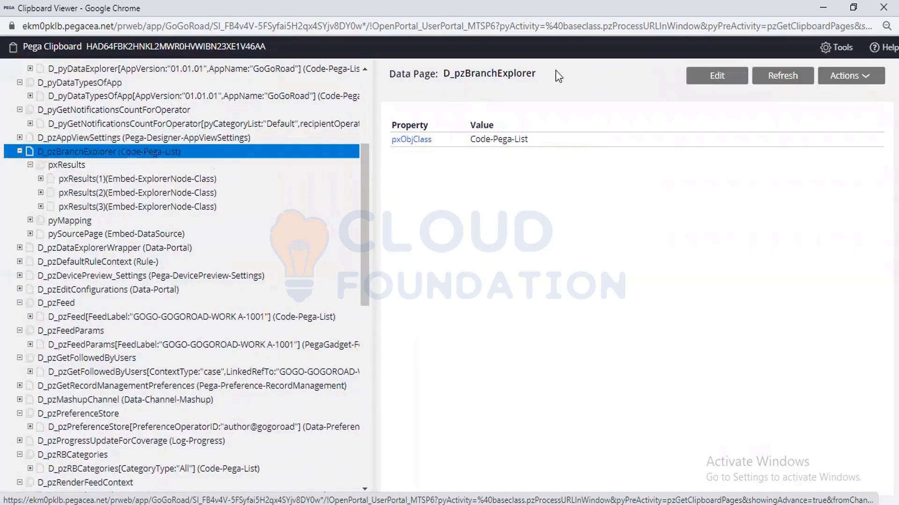
left_click_drag(555, 71, 441, 75)
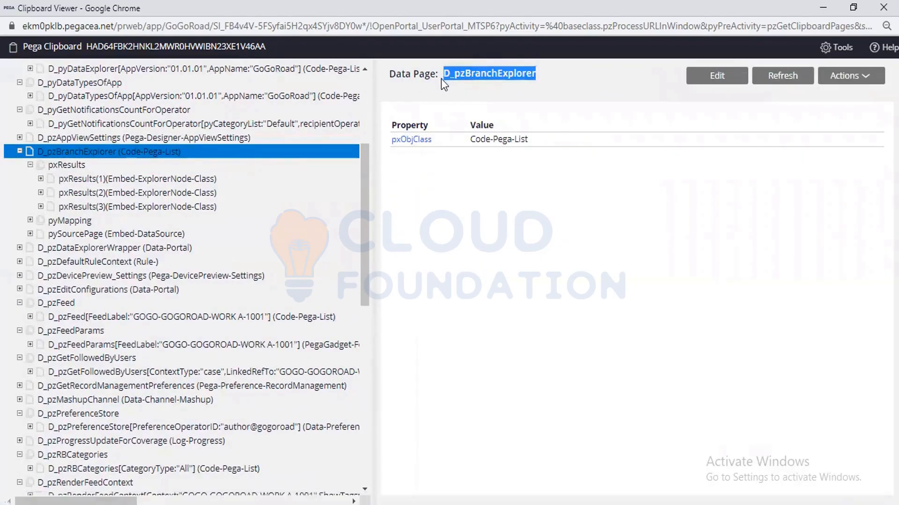
left_click(448, 95)
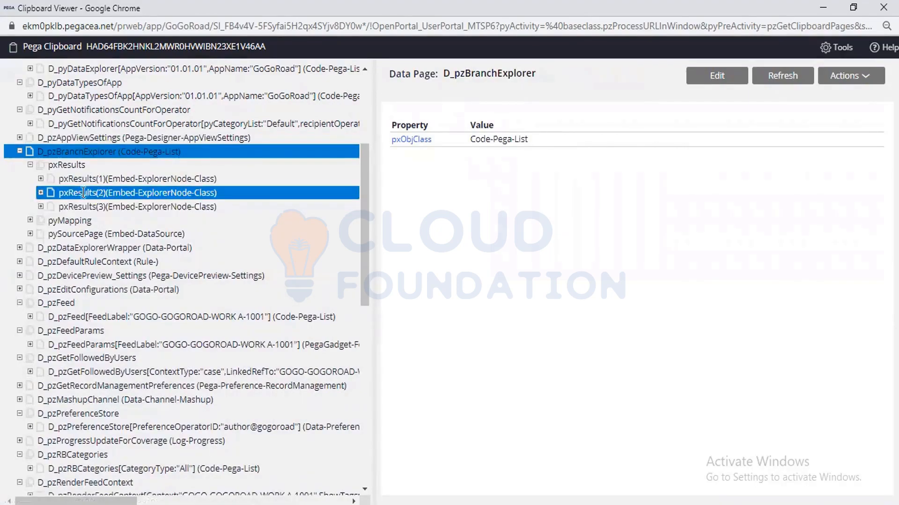
left_click(85, 179)
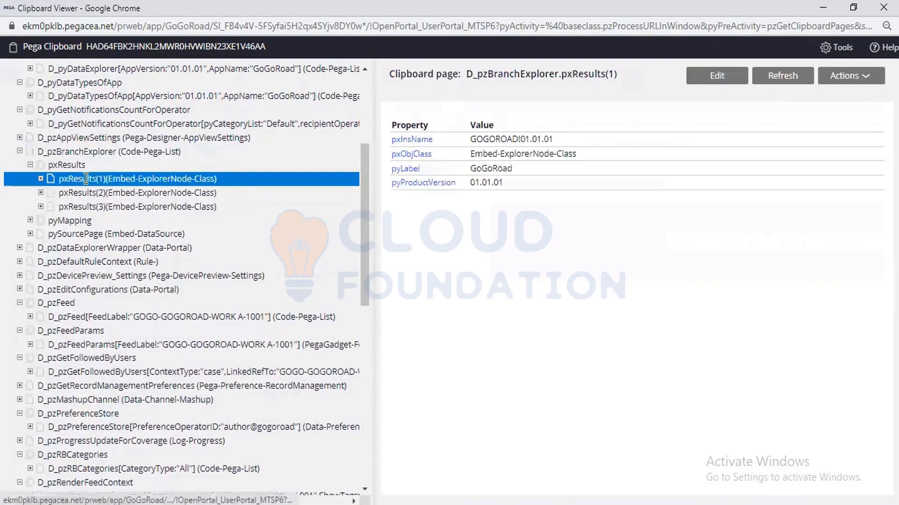
Compare the property values of the pxResults(2), pxResults(3) and pxResults(1) pages under D_pzBranchExplorer
left_click(87, 192)
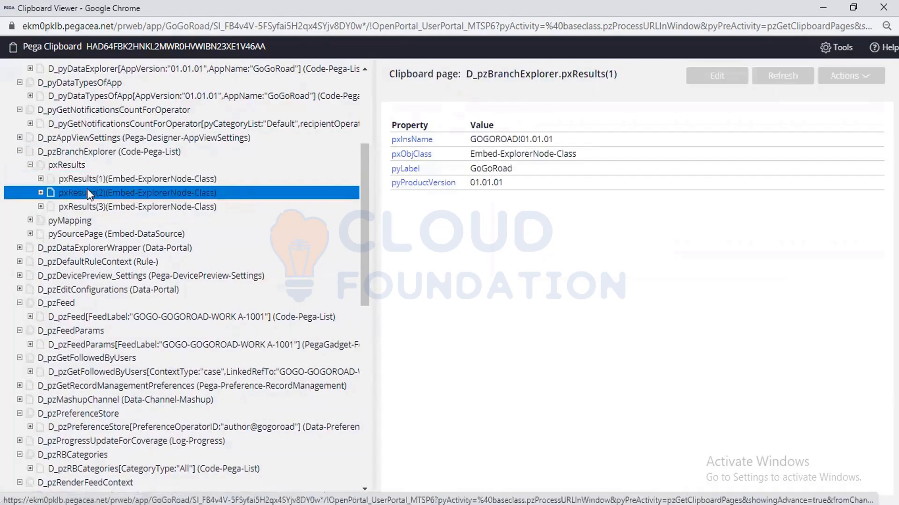
left_click(89, 207)
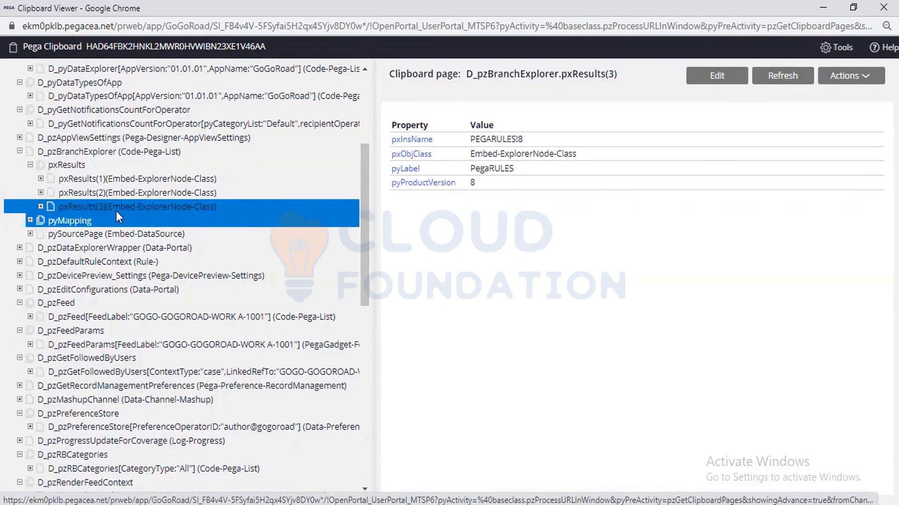
left_click(122, 192)
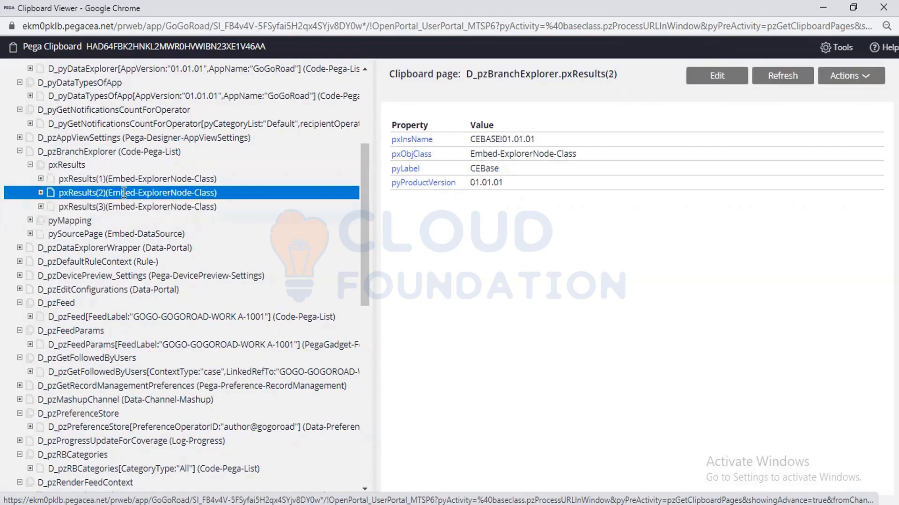
left_click(122, 181)
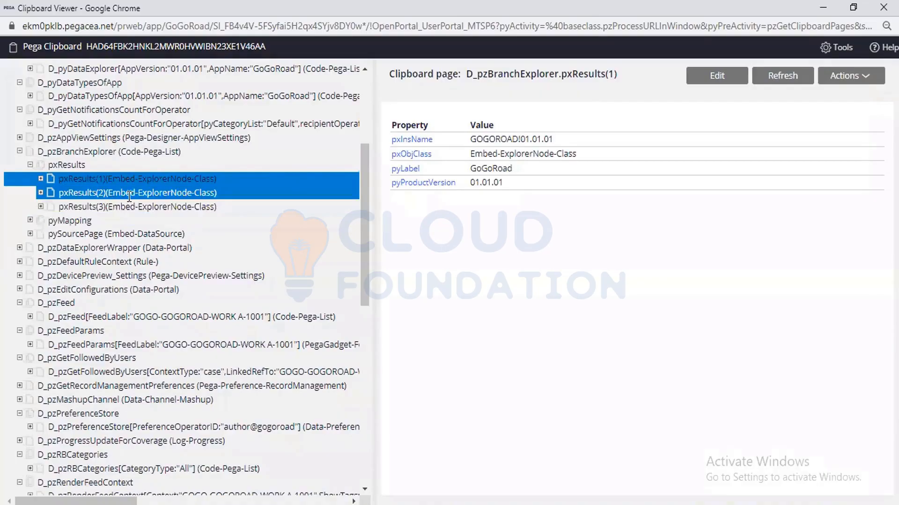
Expand pyWorkPage under User Pages and view its embedded CustomerID and VehicleInformation pages
scroll(134, 270, "down", 10)
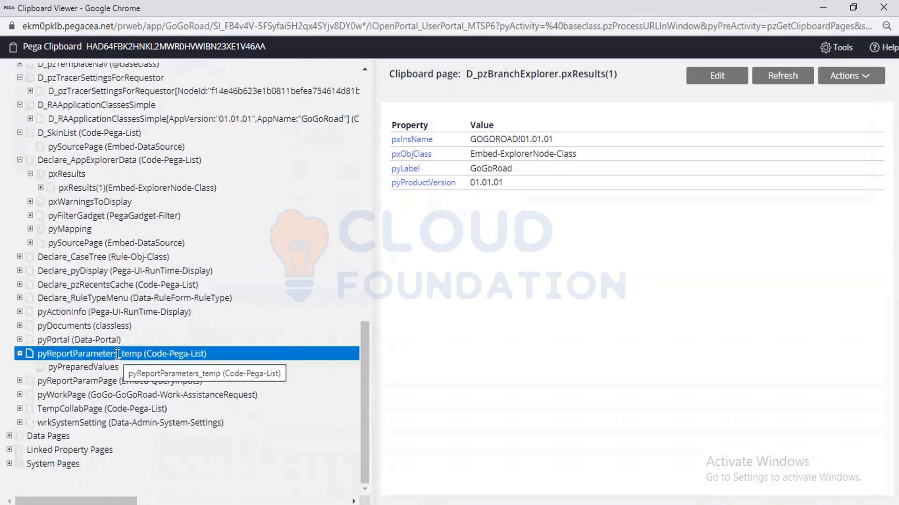
scroll(118, 353, "up", 2)
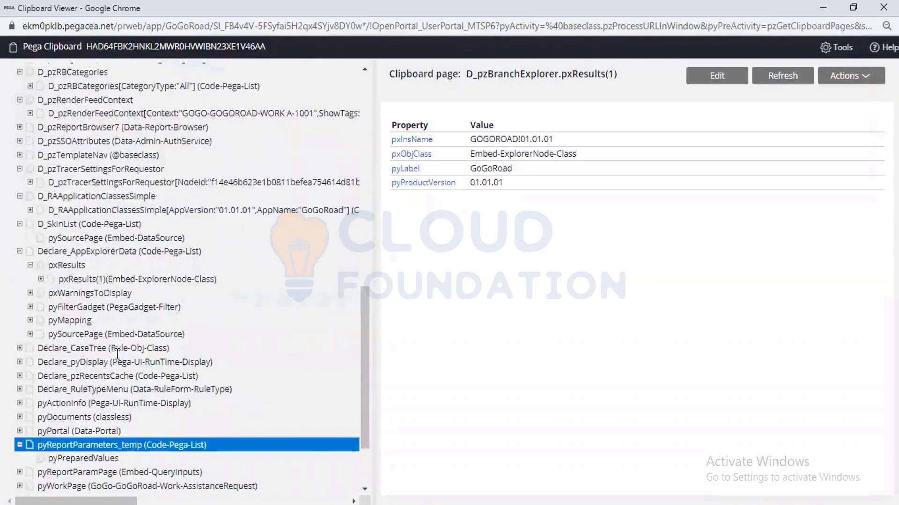
scroll(117, 354, "up", 10)
scroll(118, 353, "down", 15)
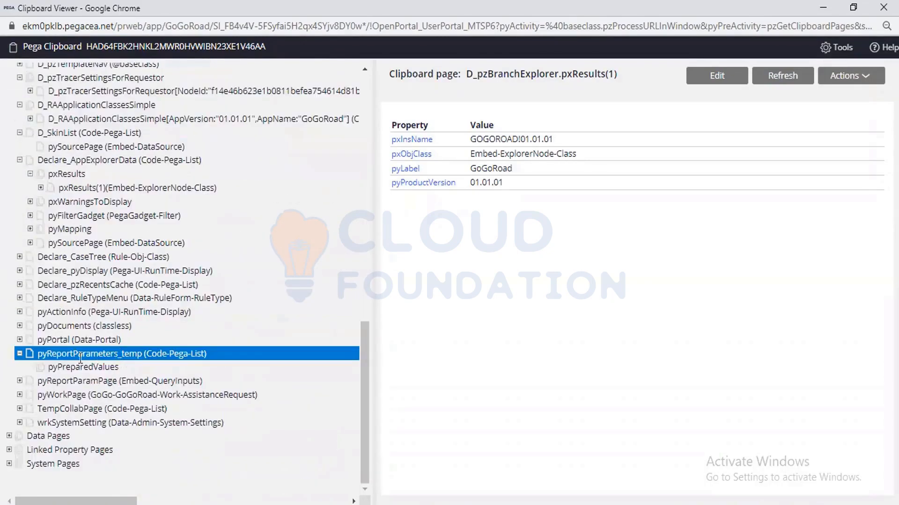
left_click(43, 352)
left_click(20, 394)
scroll(206, 316, "down", 4)
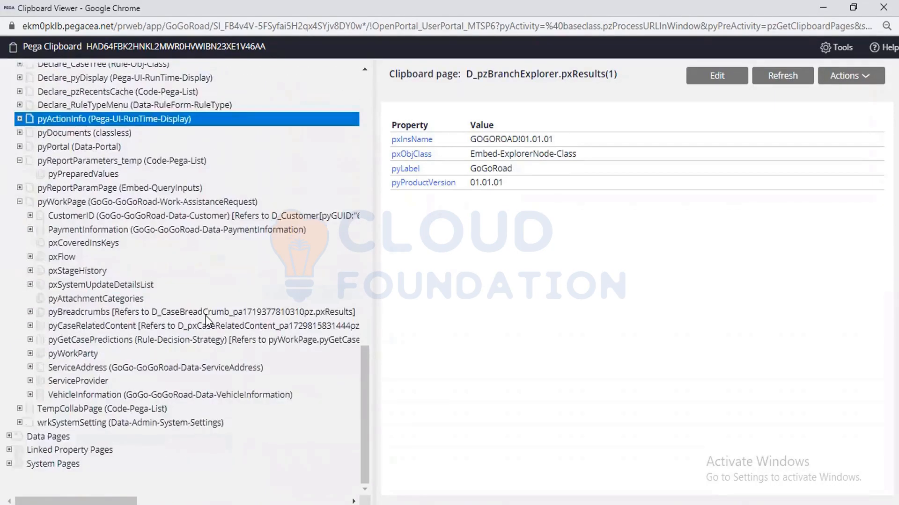
left_click(101, 215)
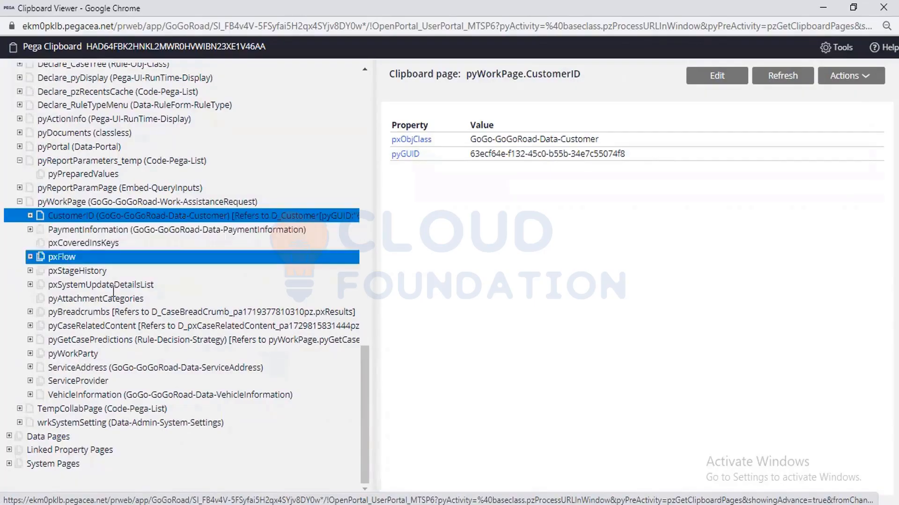
left_click(97, 394)
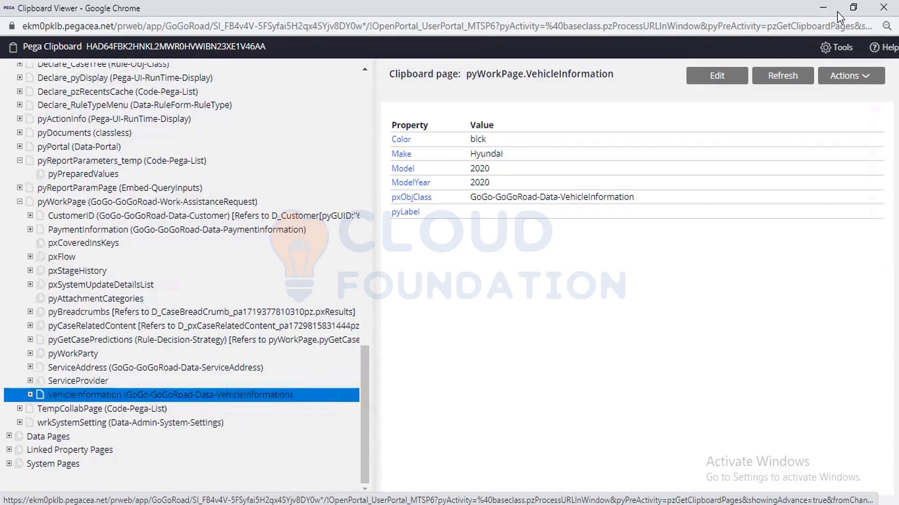
Return to Dev Studio, set the CurrentLocaion property type to Page List and highlight the Page definition label
key("alt+Tab")
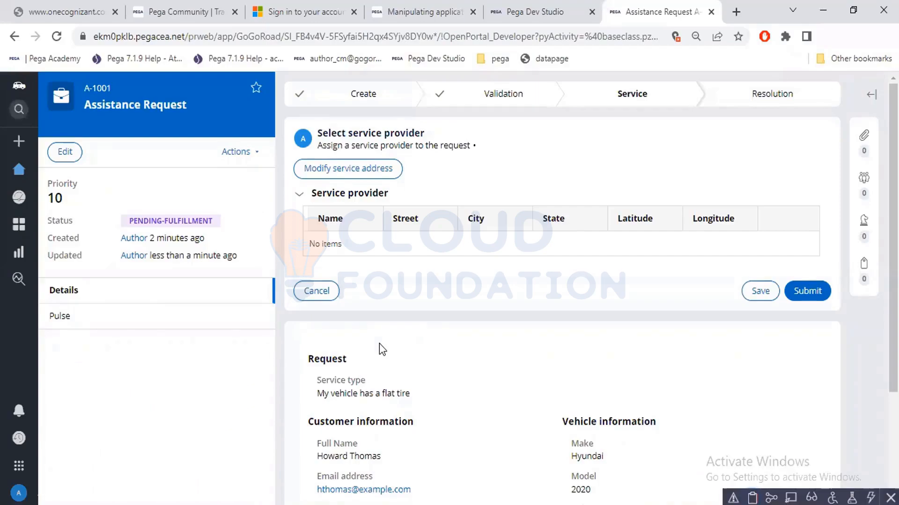
key("ctrl+shift+Tab")
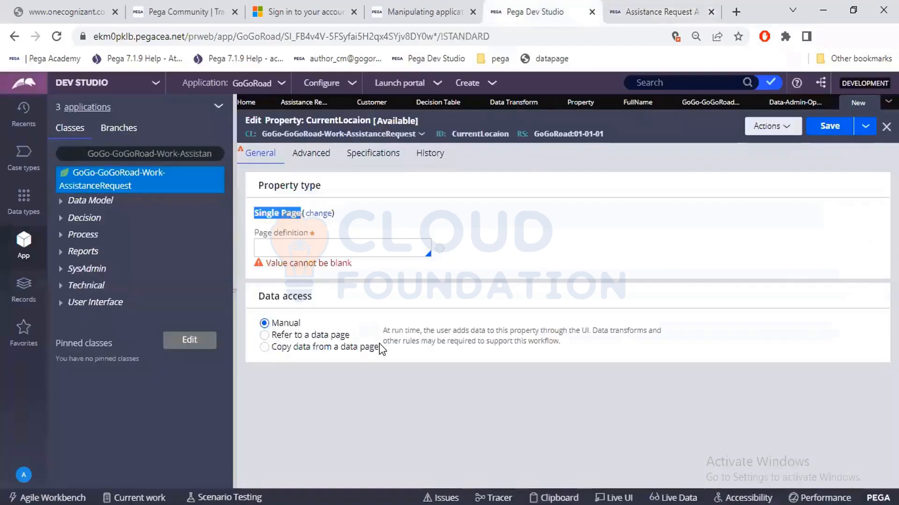
left_click(317, 214)
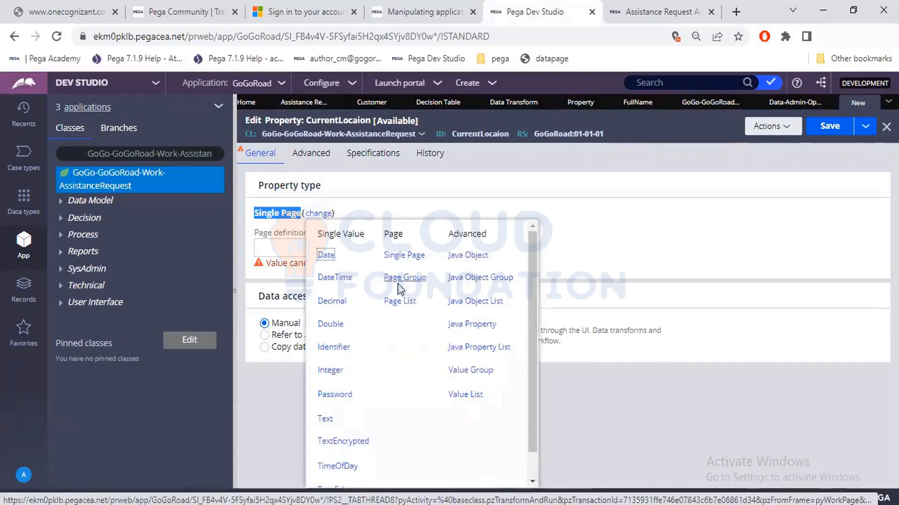
left_click(400, 300)
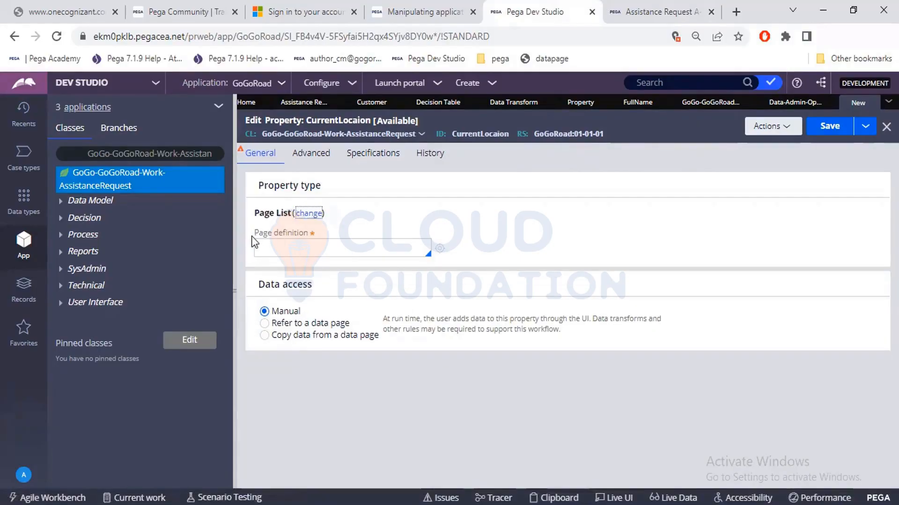
left_click_drag(253, 242, 308, 236)
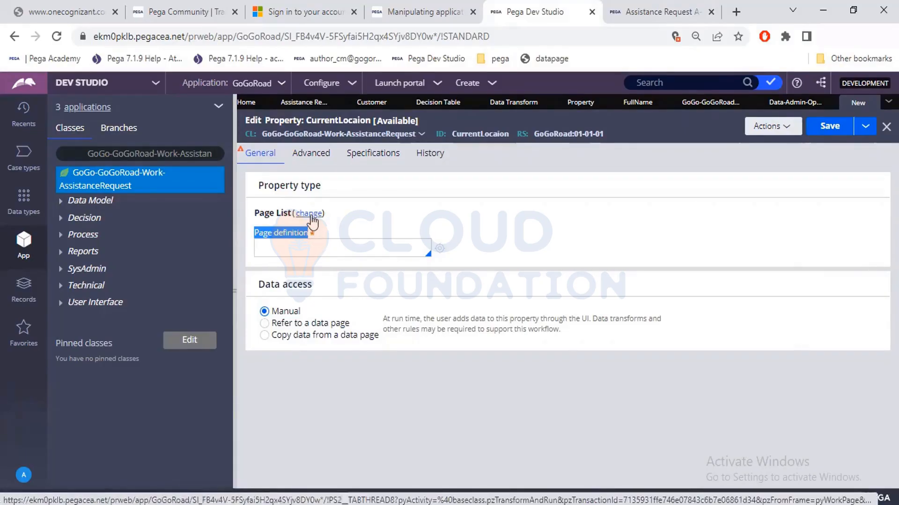
Set the CurrentLocaion property type to Page Group, reopen the type choices and briefly view the Assistance Request case
left_click(309, 213)
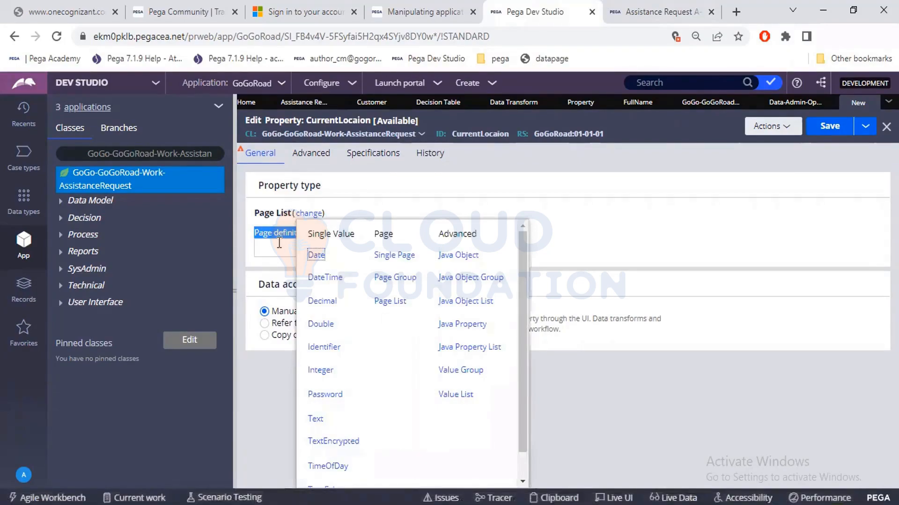
left_click(385, 278)
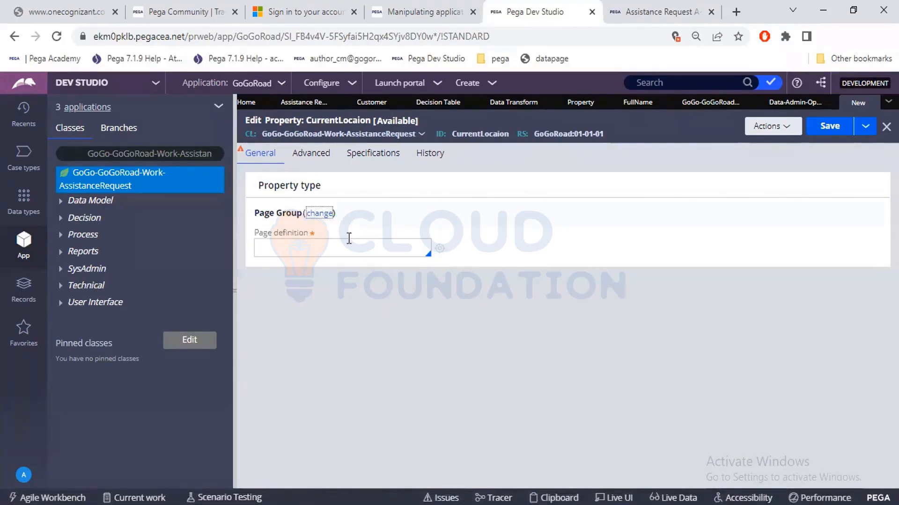
left_click(319, 214)
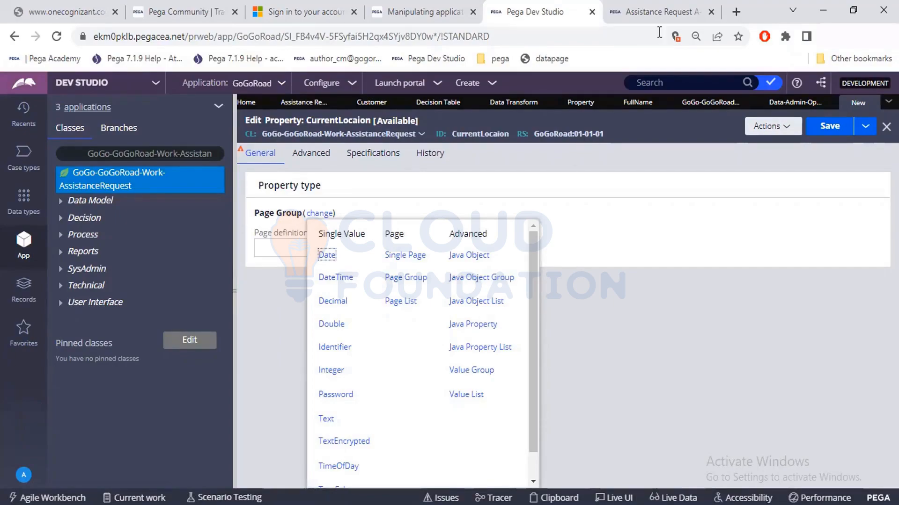
left_click(657, 12)
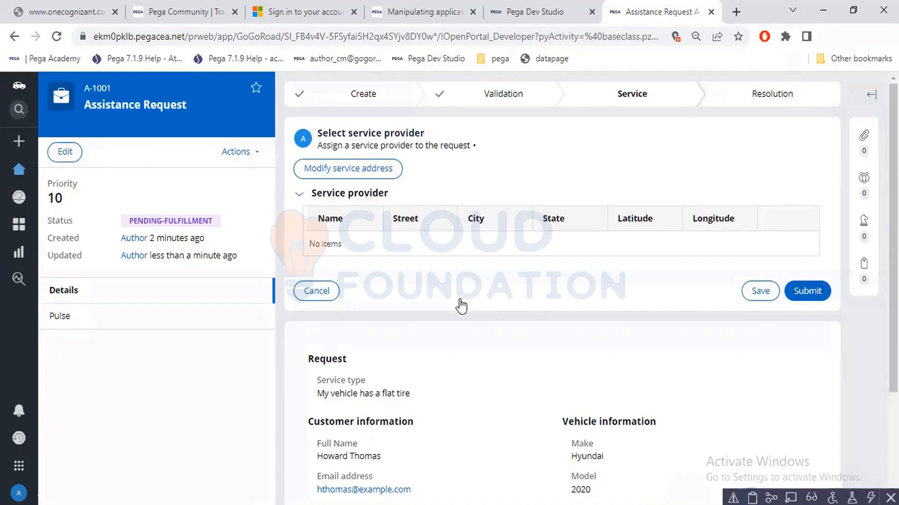
key("ctrl+shift+Tab")
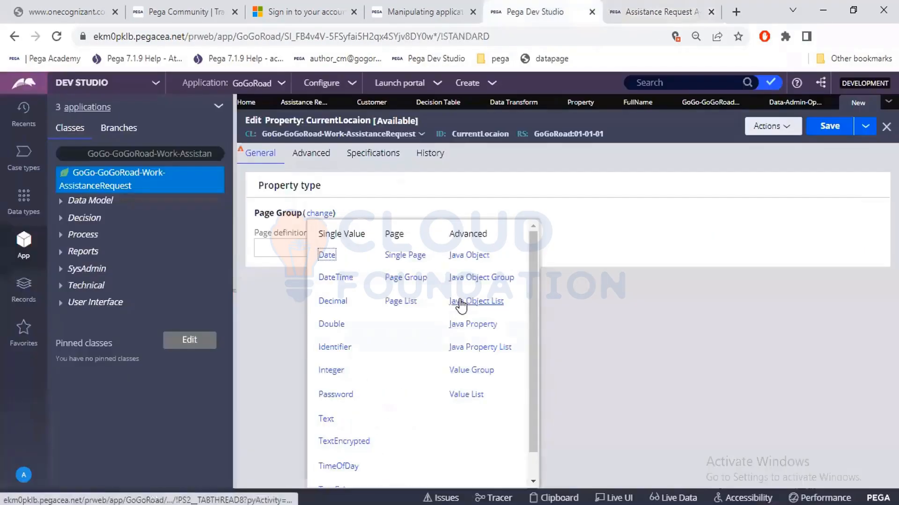
Open the GoGo-GoGoRoad-Work class rule, check its class type options keeping Concrete, and review its keys and class inheritance
left_click(707, 104)
scroll(390, 164, "up", 5)
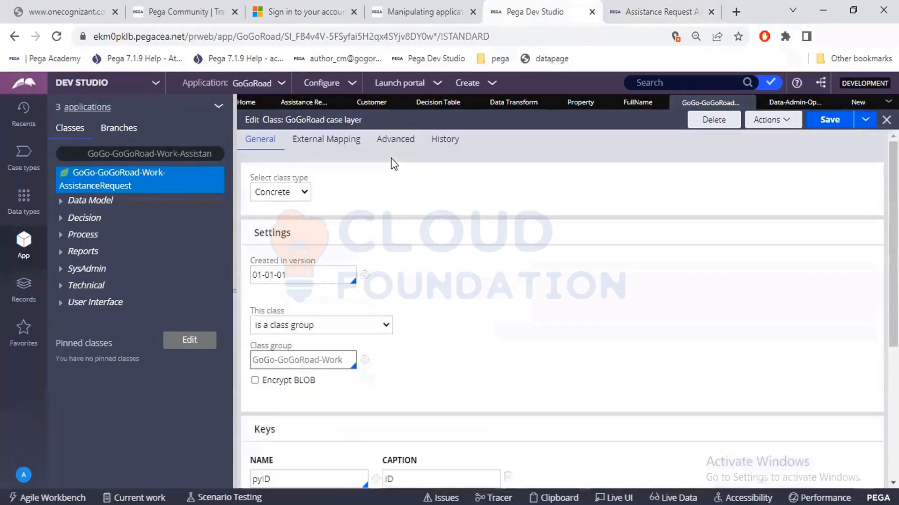
left_click(303, 207)
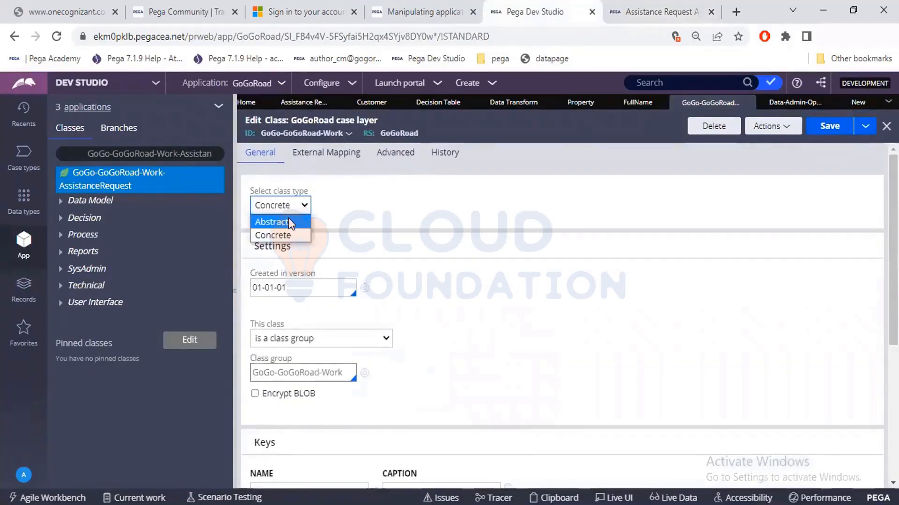
left_click(283, 232)
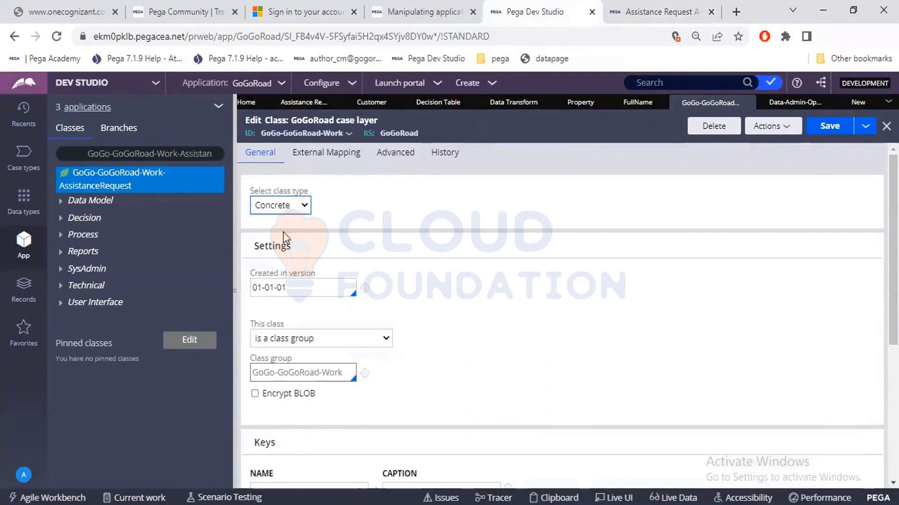
scroll(363, 368, "down", 5)
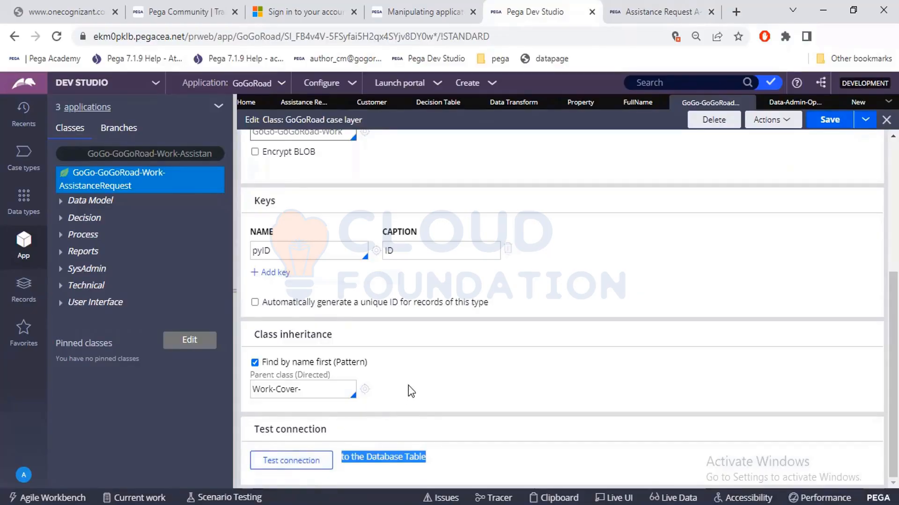
scroll(408, 385, "up", 5)
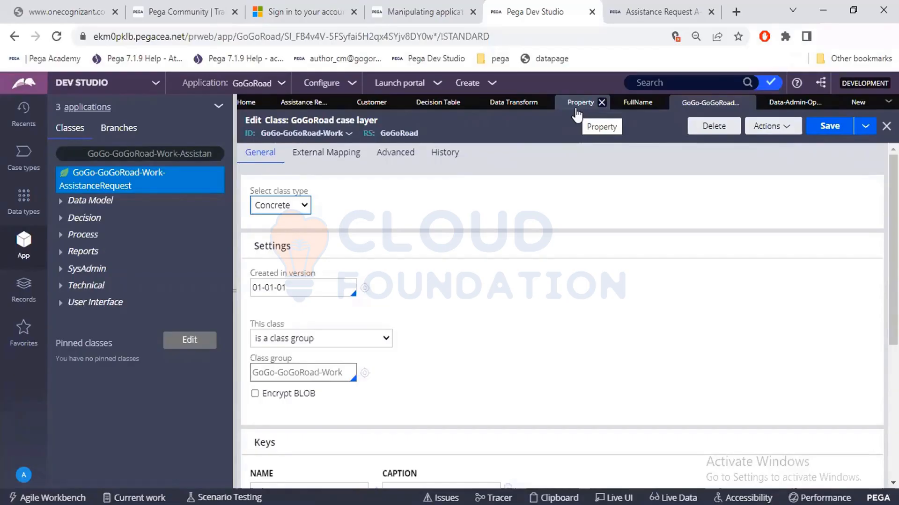
Switch to the Excel employee sheet, highlight the first employee record and the whole sheet, and clear the highlight
left_click(564, 504)
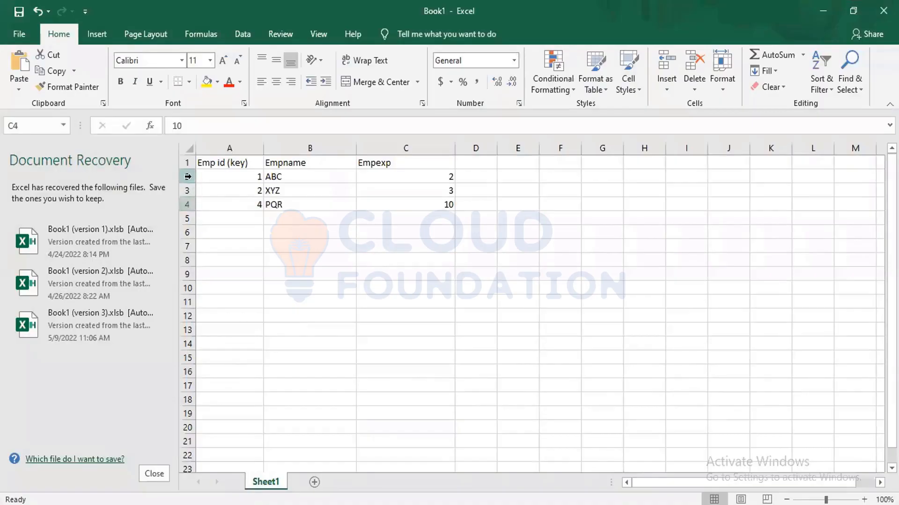
left_click(187, 177)
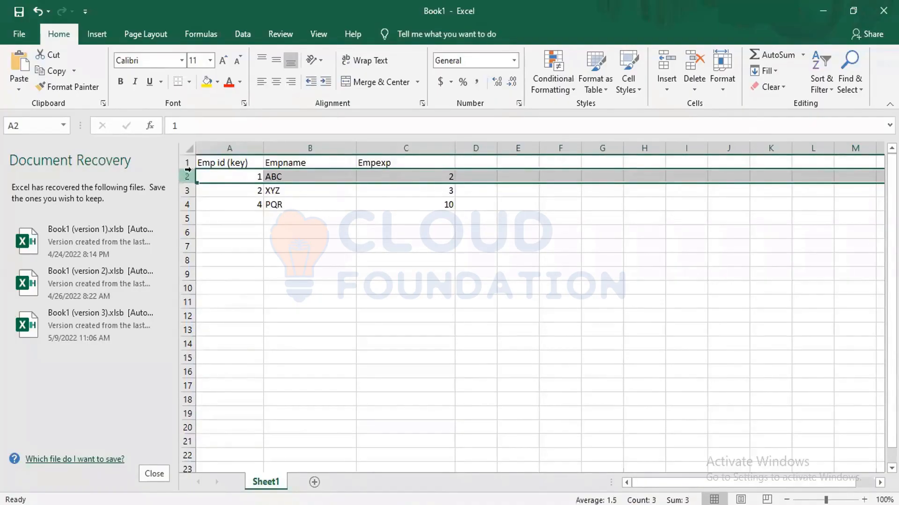
left_click(189, 148)
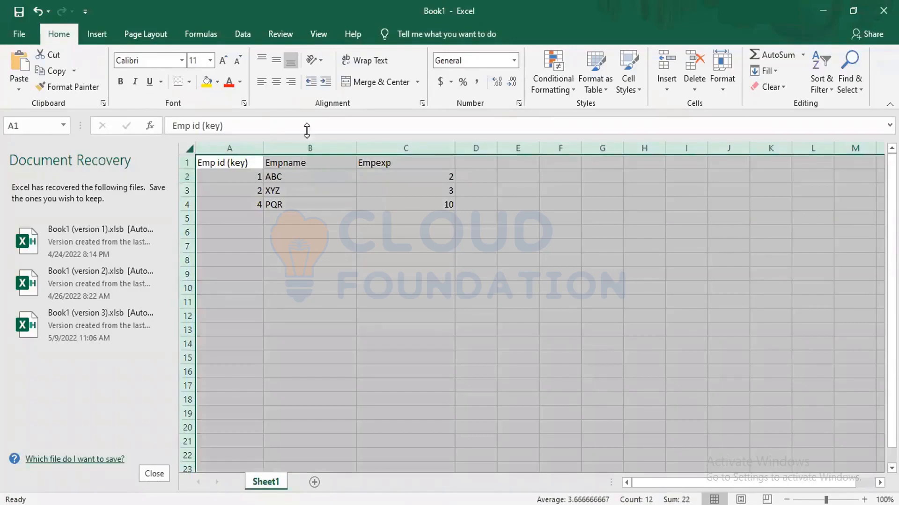
left_click(409, 263)
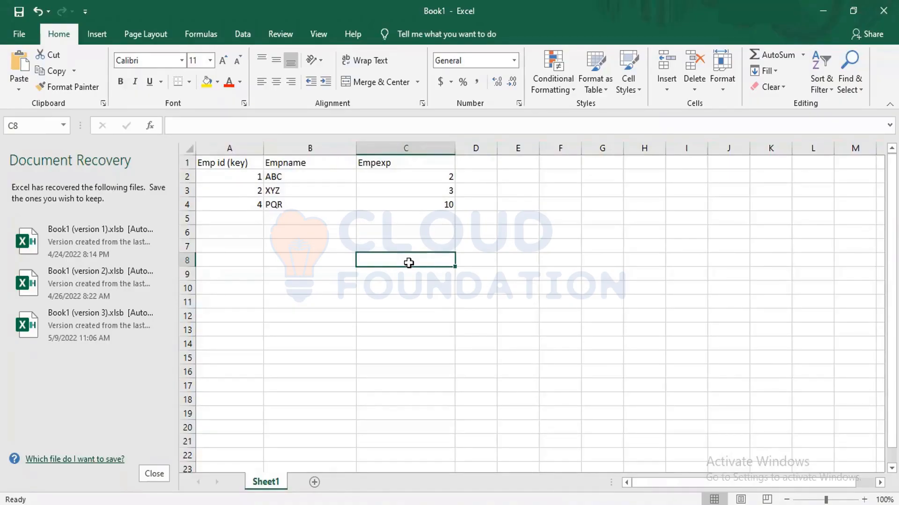
Point out the Emp id (key) and Empname column headers, and return to the class rule in Dev Studio
left_click(291, 164)
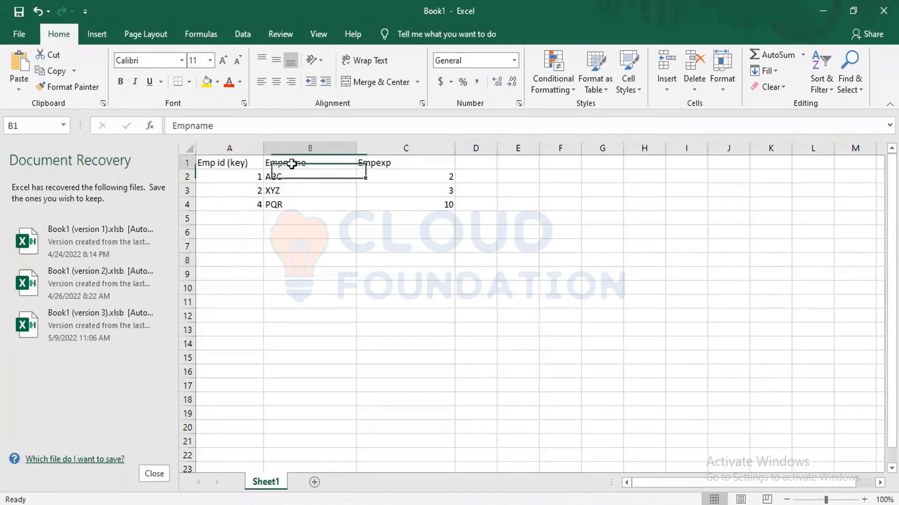
left_click(215, 164)
left_click(269, 164)
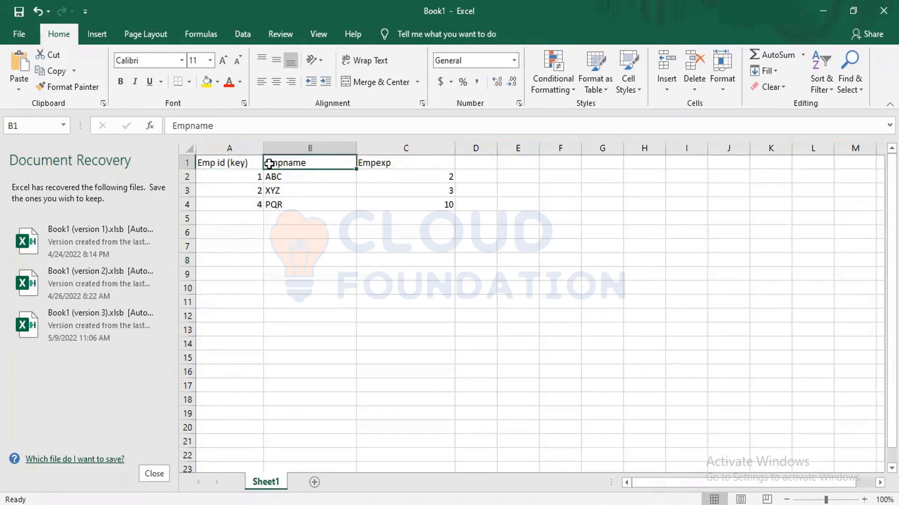
left_click(237, 163)
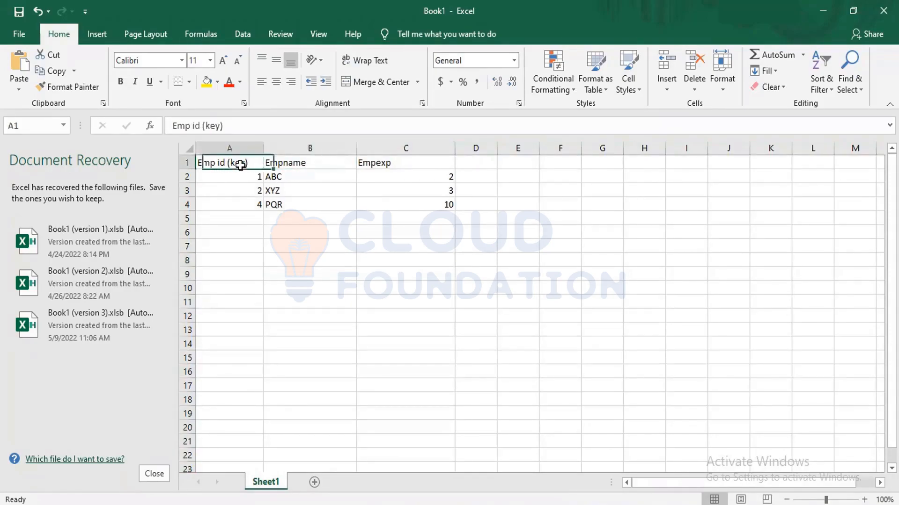
left_click(297, 159)
left_click(236, 163)
left_click(823, 11)
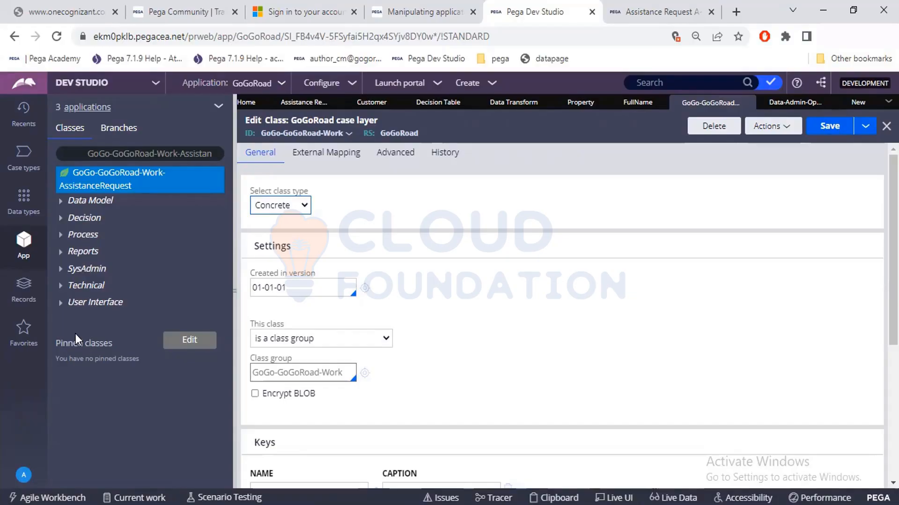